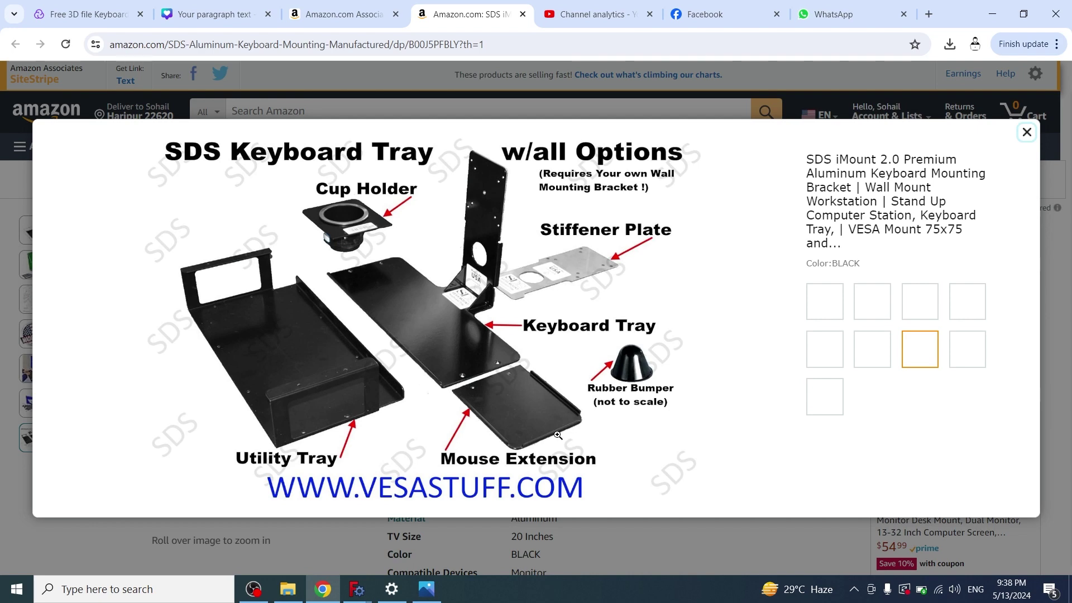
Step: Switch to FreeCAD and create a new Part Design body in the Lec 1 Basic Part document
key(alt+Tab)
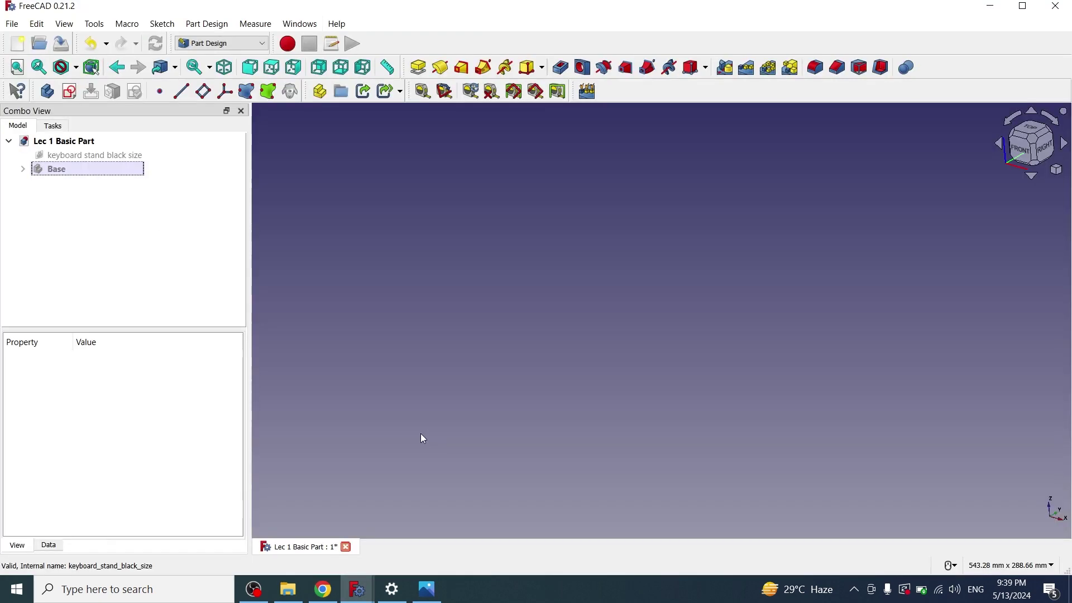
click(207, 24)
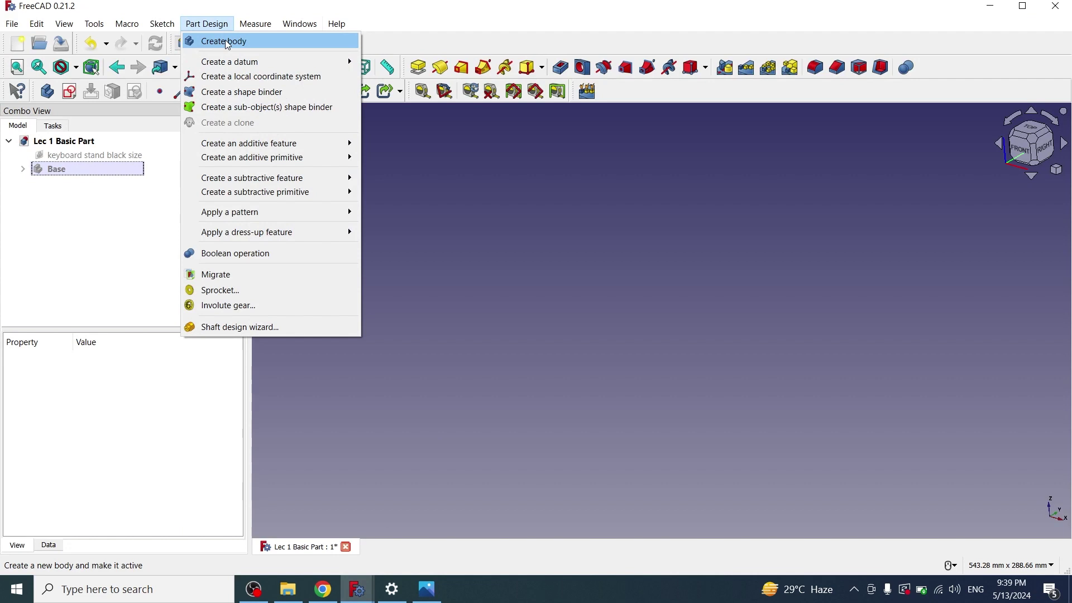
click(226, 41)
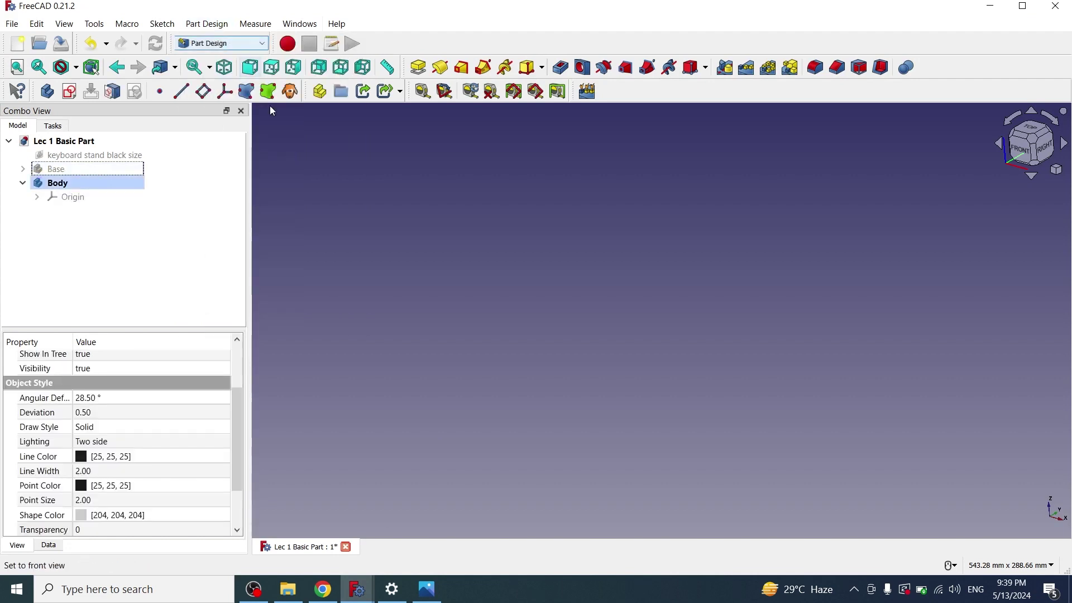
Step: Rename the new body as "cup holder"
click(61, 187)
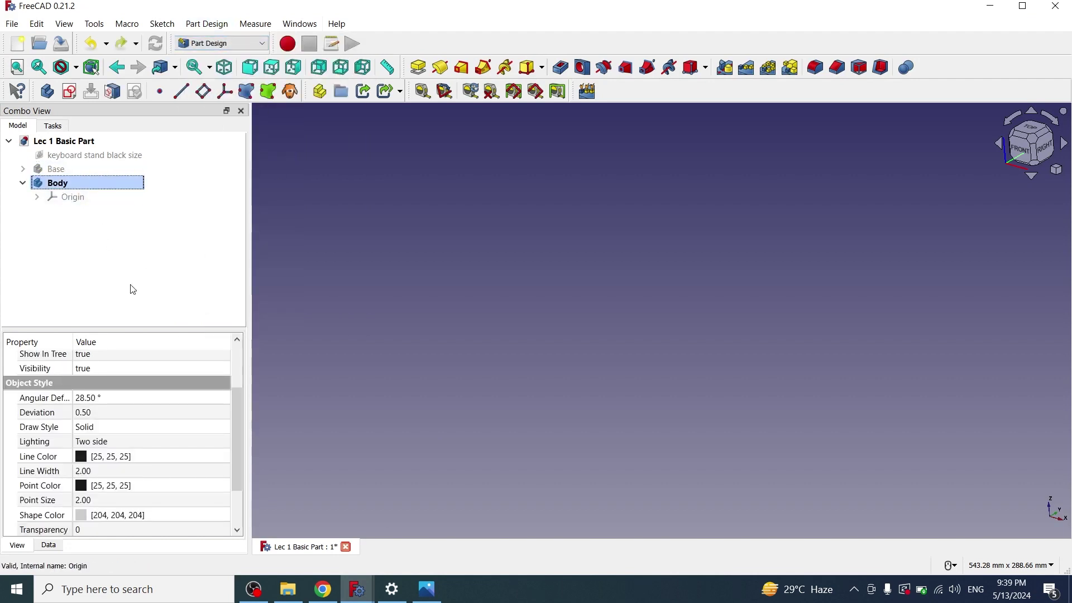
key(F2)
text(cup h)
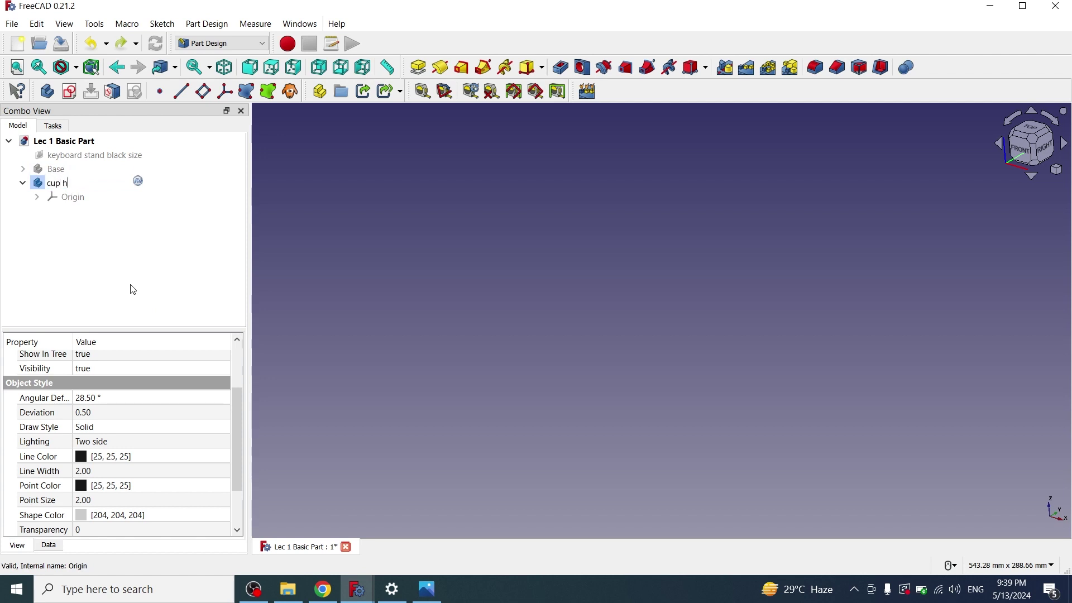
text(older)
key(Return)
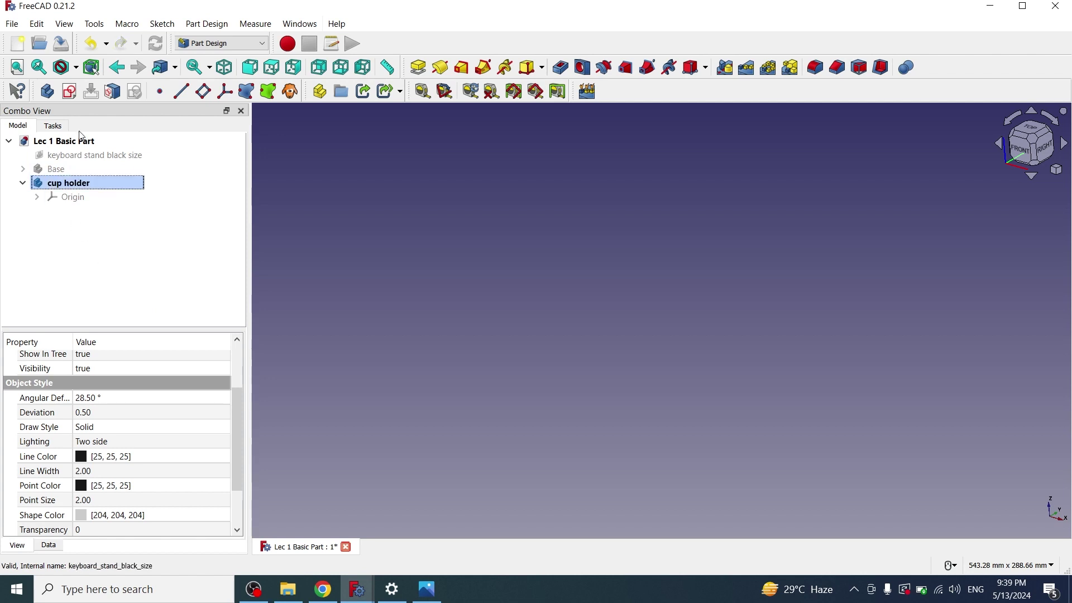
Step: Start a new sketch on the XY base plane of the cup holder body
click(73, 96)
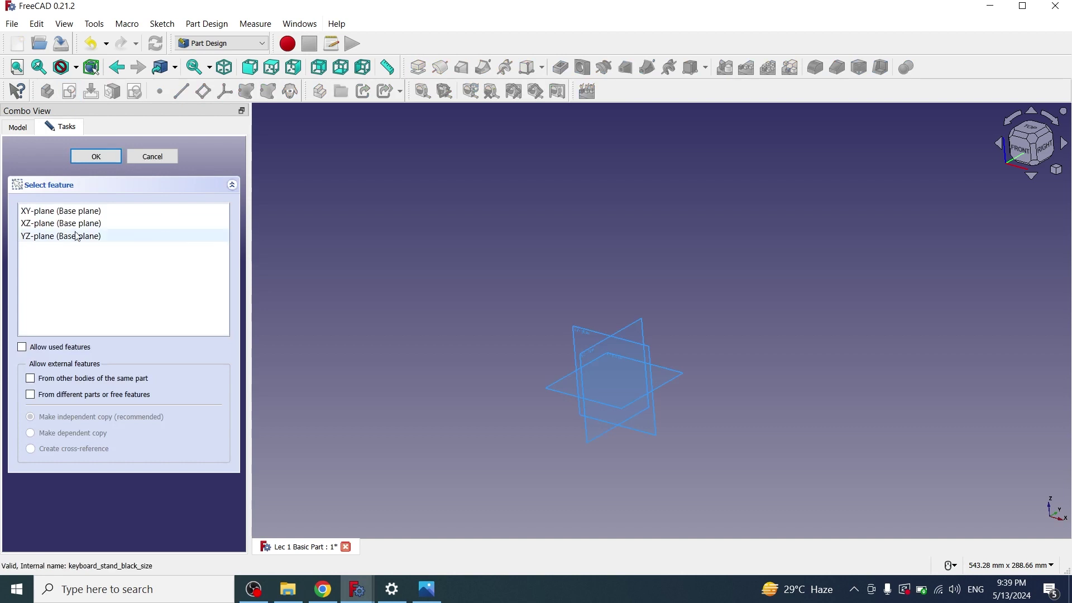
click(97, 154)
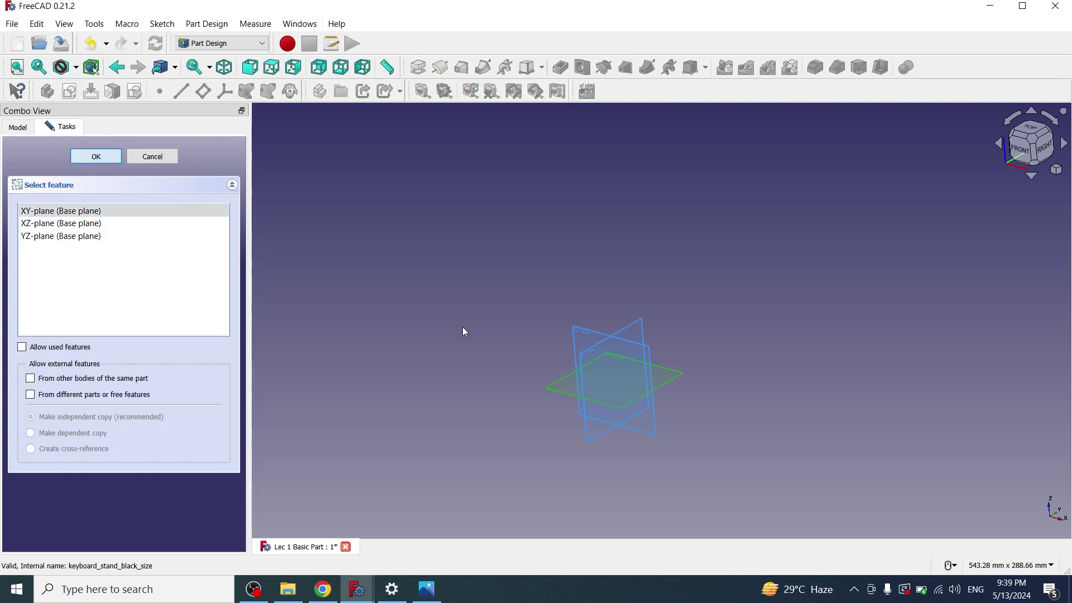
middle_drag(769, 439, 668, 349)
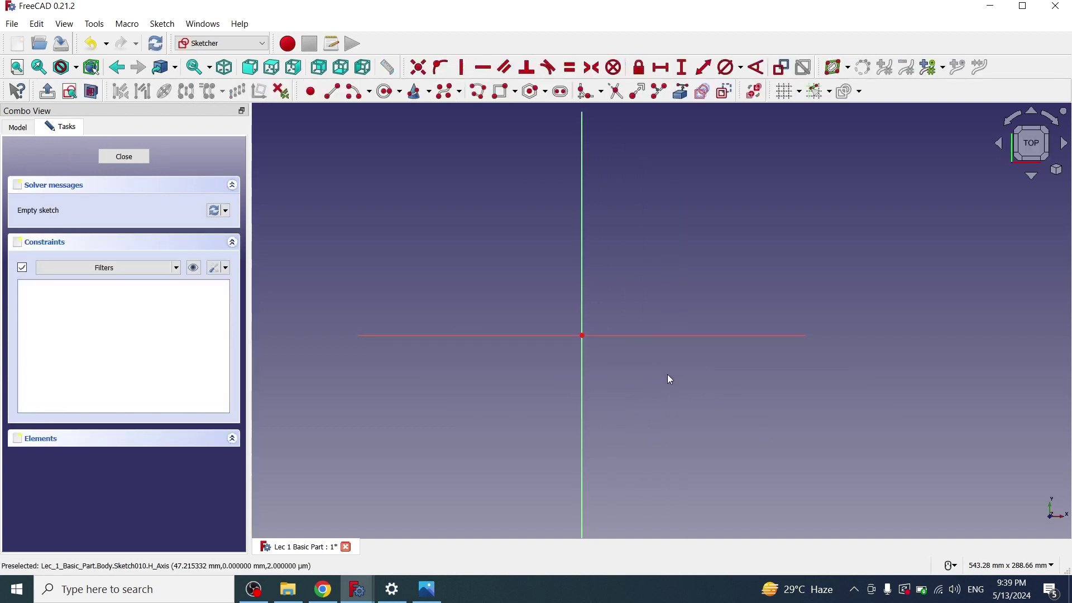
Step: Sketch a rectangle about 175 mm wide and 159 mm high enclosing the origin
click(503, 91)
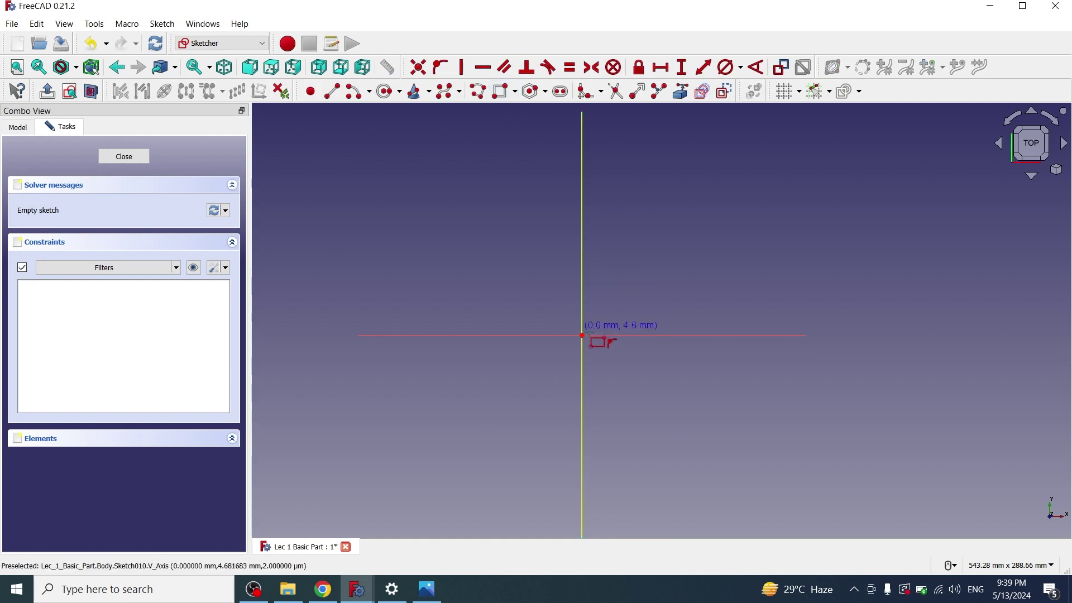
click(476, 228)
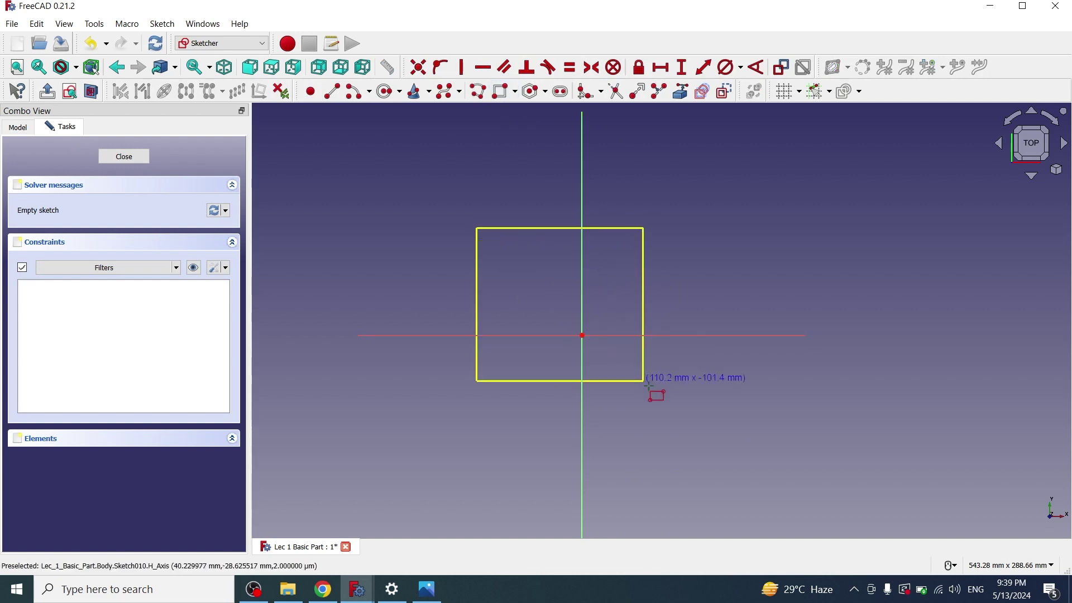
click(743, 467)
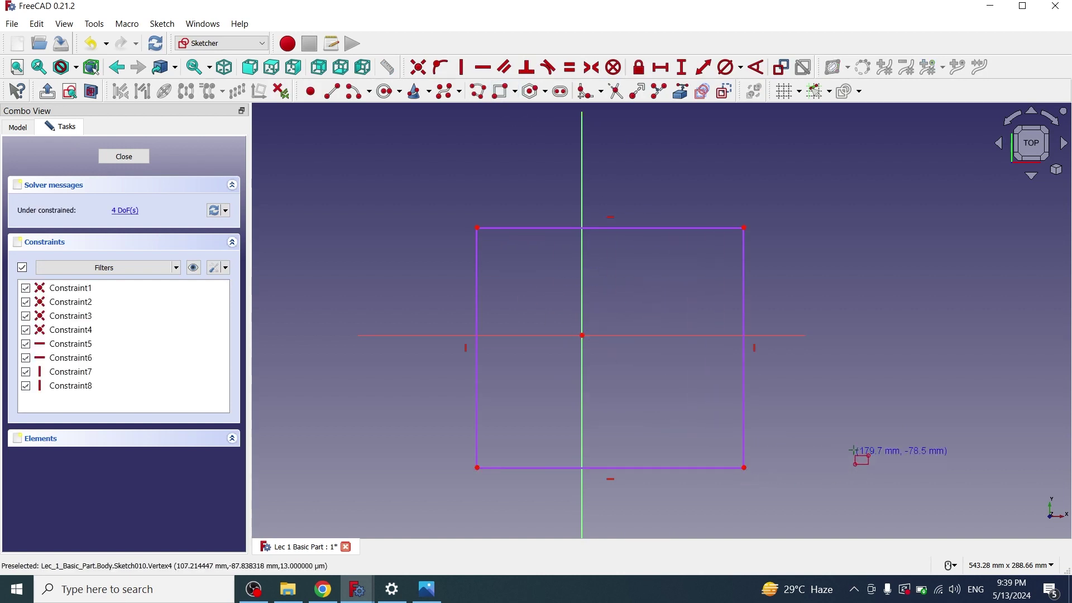
right_click(816, 431)
Step: Constrain the rectangle's vertical side to a length of 120 mm
click(753, 394)
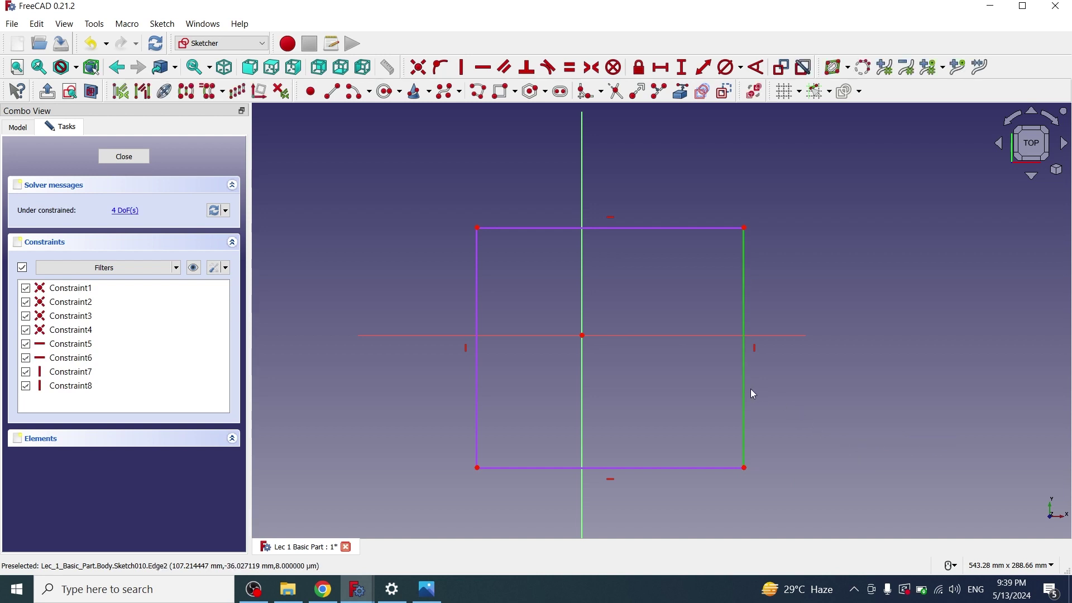
scroll(758, 226, down, 2)
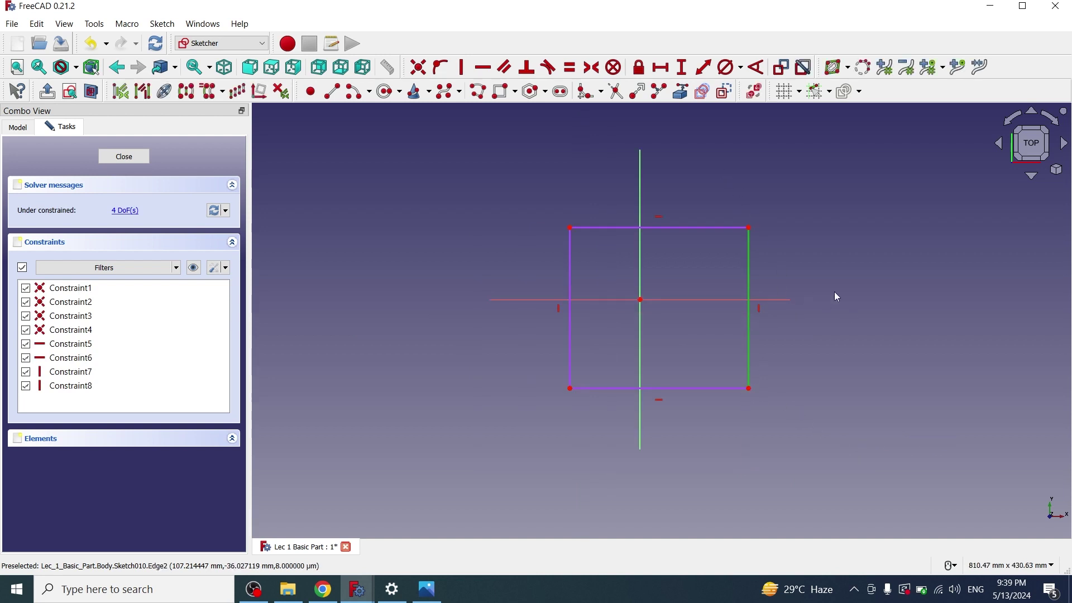
click(685, 68)
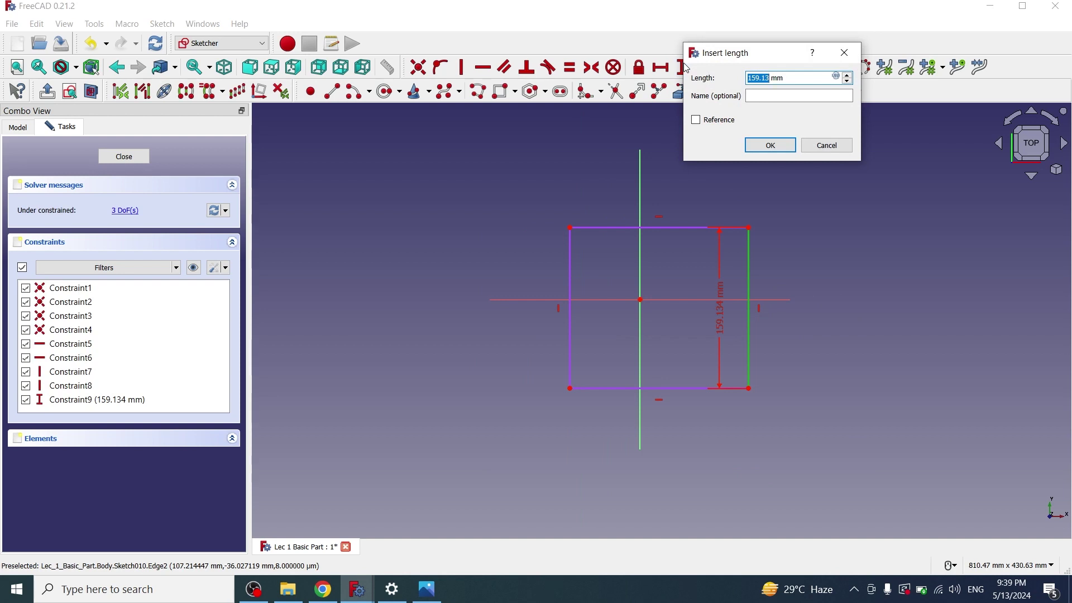
text(120)
key(Return)
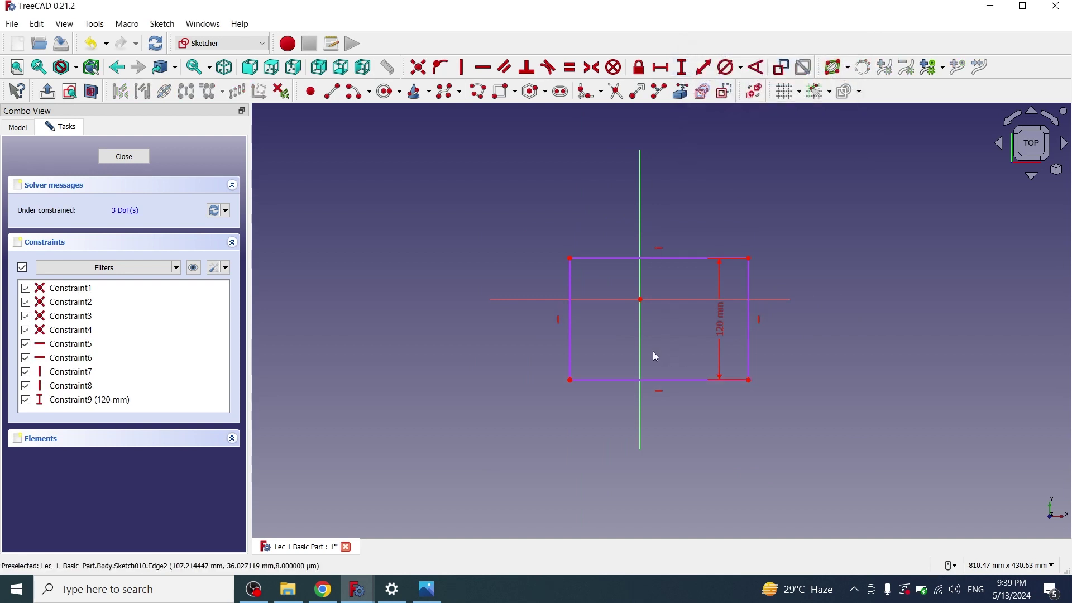
Step: Centre the rectangle by making its upper-left and lower-right corners symmetric about the origin
click(749, 380)
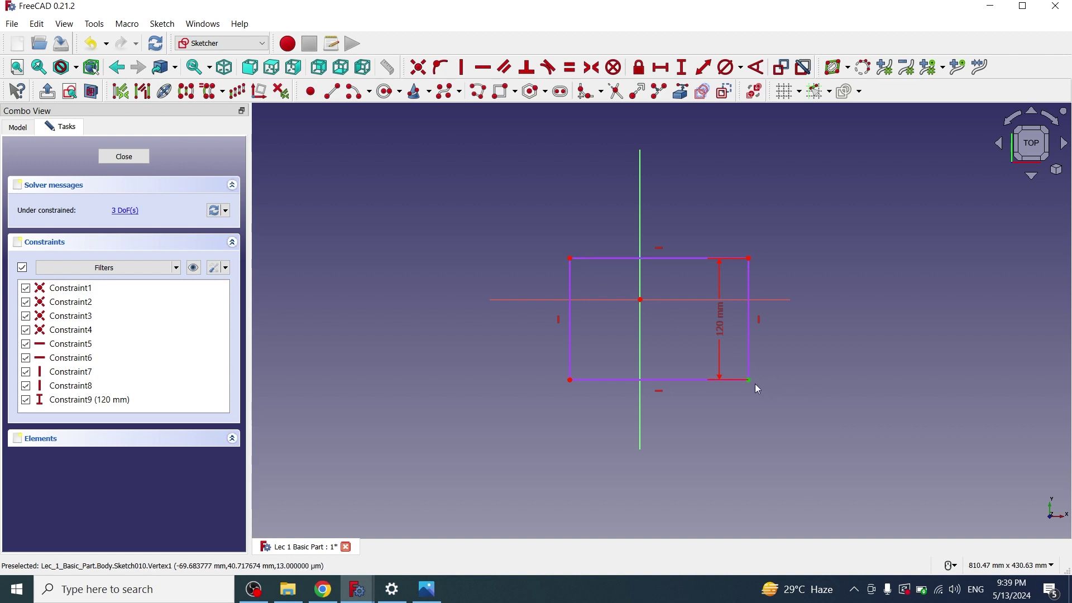
scroll(782, 397, up, 2)
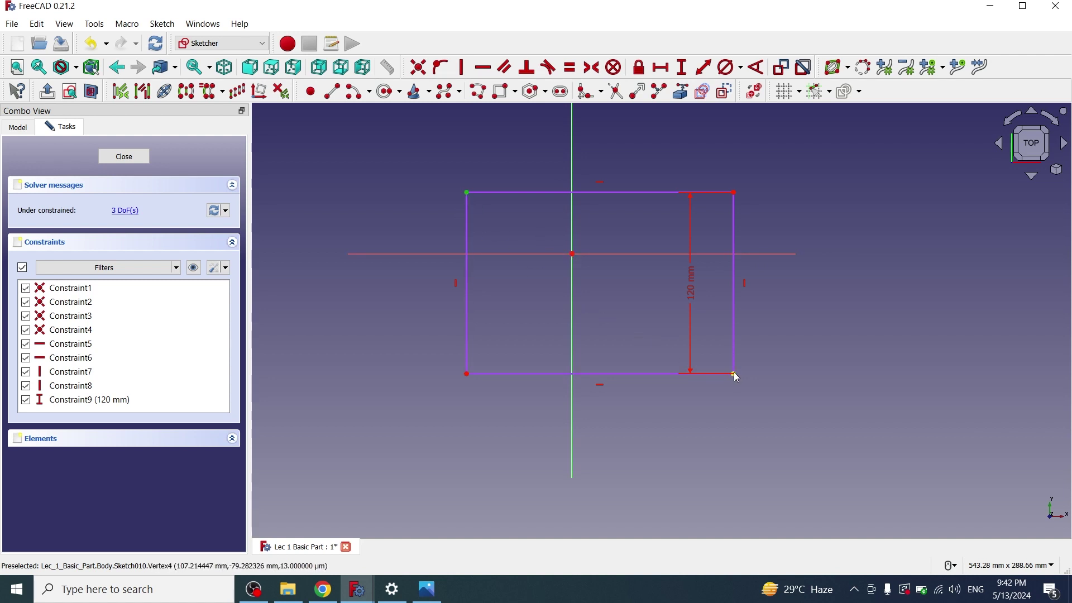
click(733, 373)
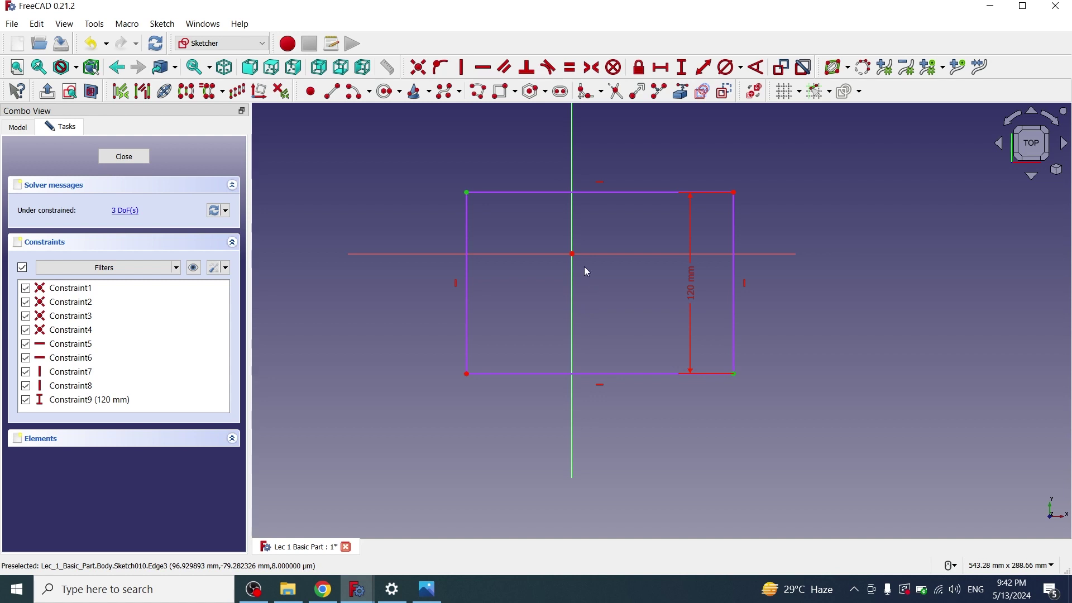
click(571, 253)
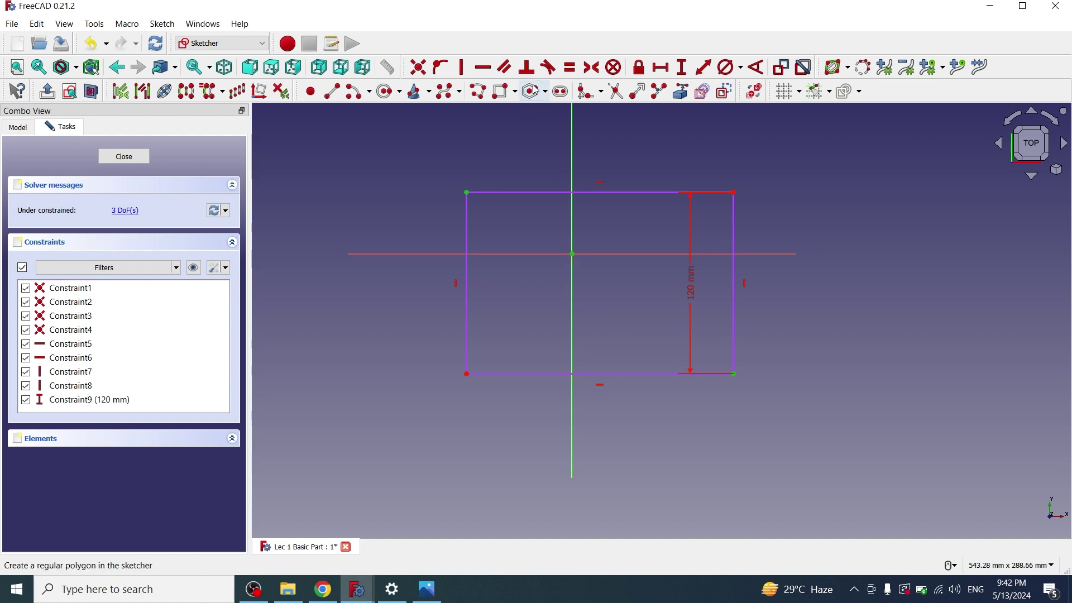
click(595, 69)
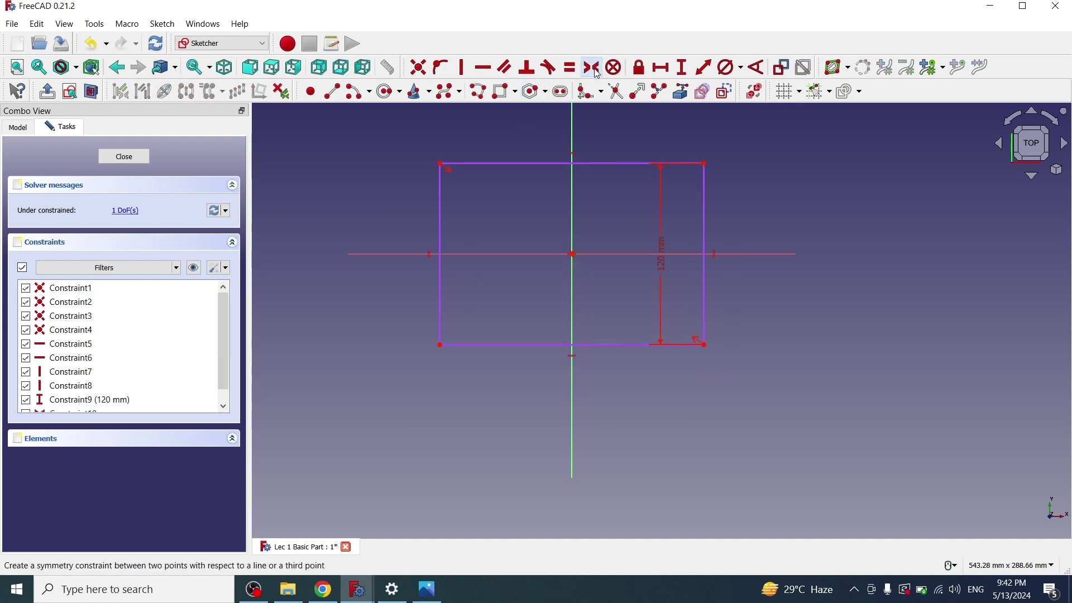
Step: Constrain the rectangle's lower edge to a horizontal length of 120 mm
click(581, 351)
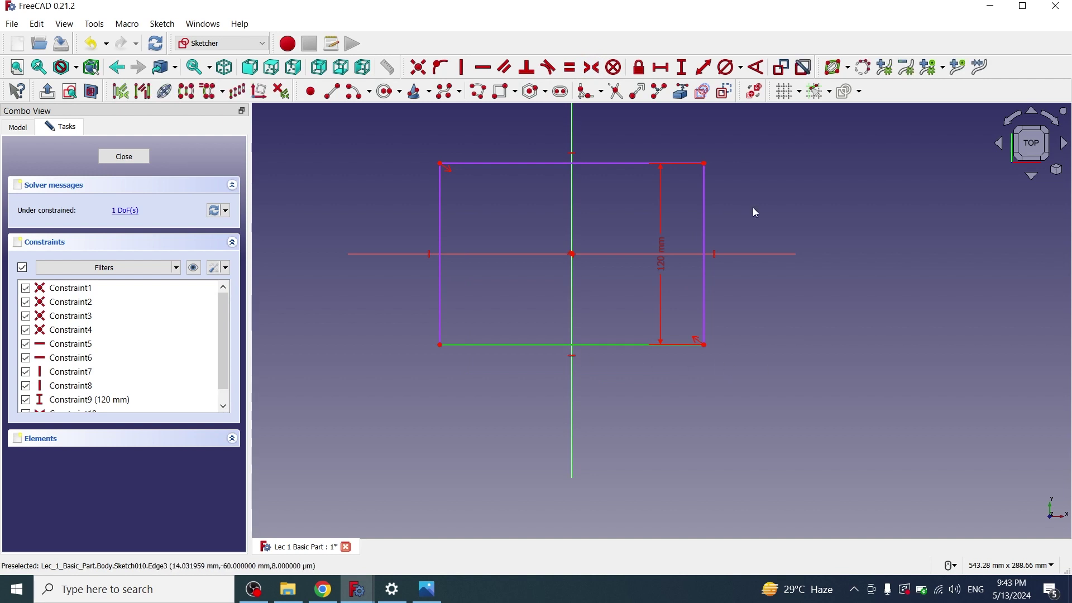
click(660, 67)
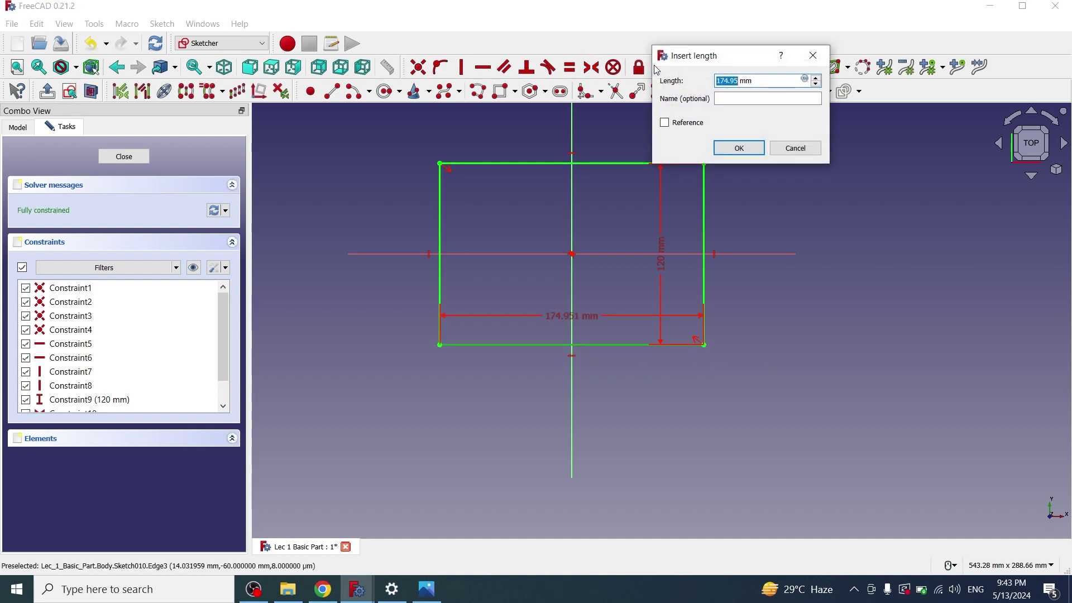
text(120)
key(Return)
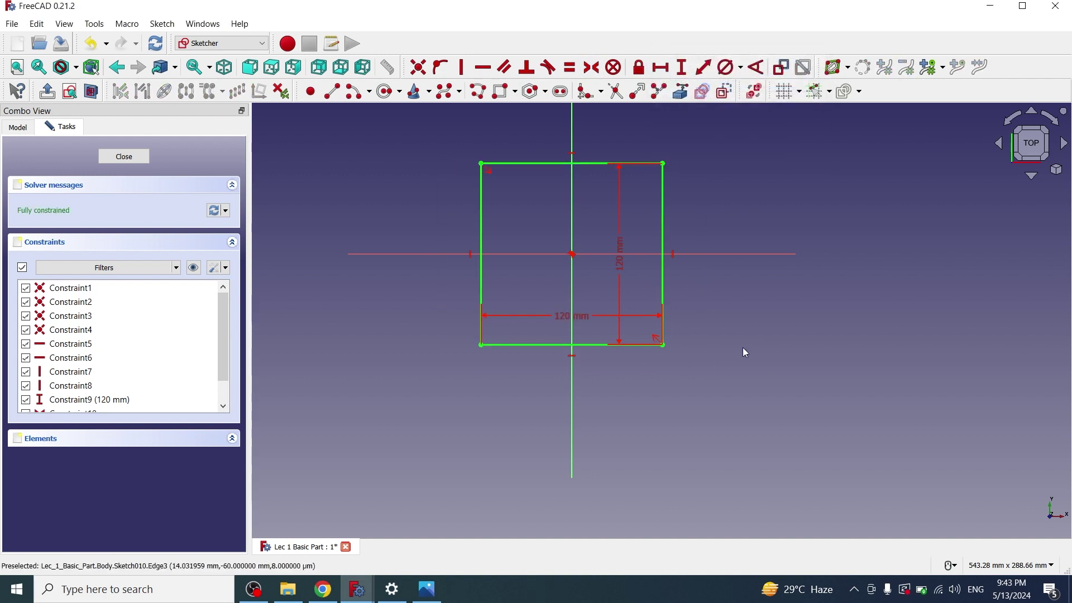
Step: Sketch two circles about 13 mm in diameter inside the square's right edge, one above and one below the horizontal axis
scroll(657, 217, up, 3)
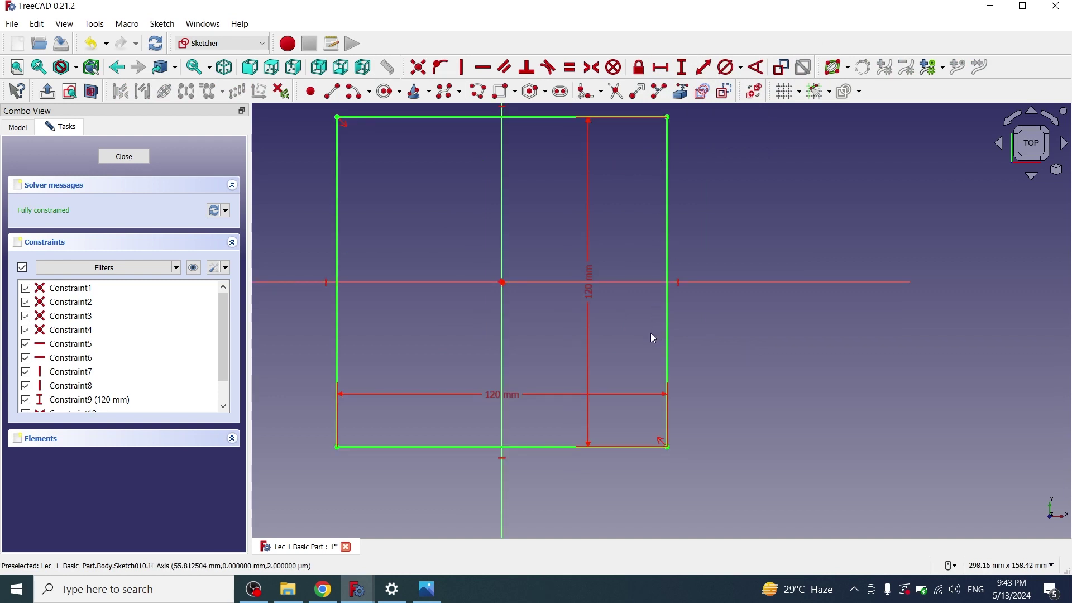
scroll(627, 320, down, 1)
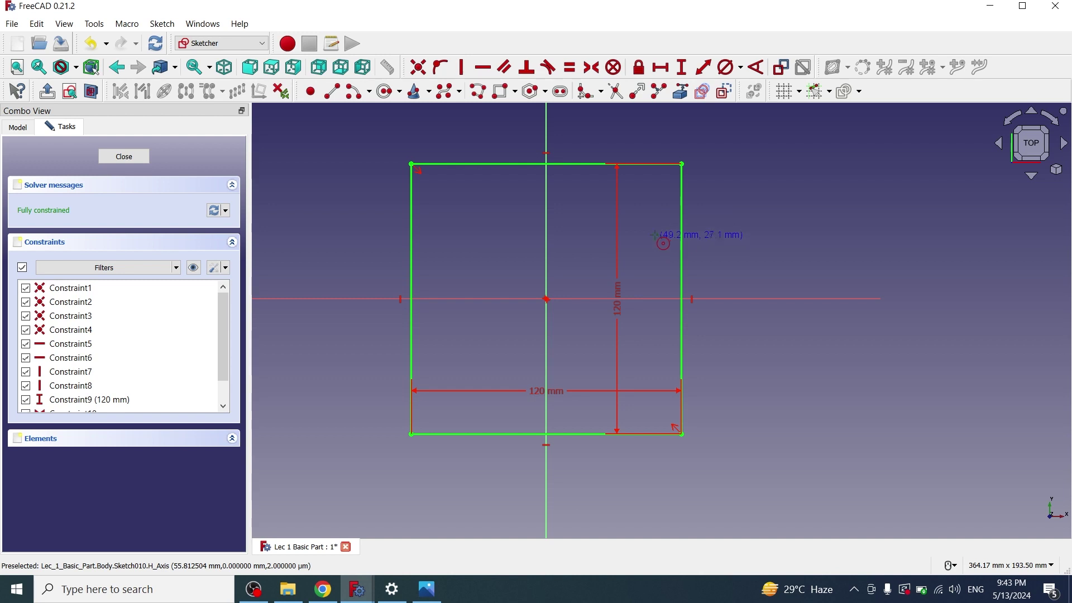
click(659, 205)
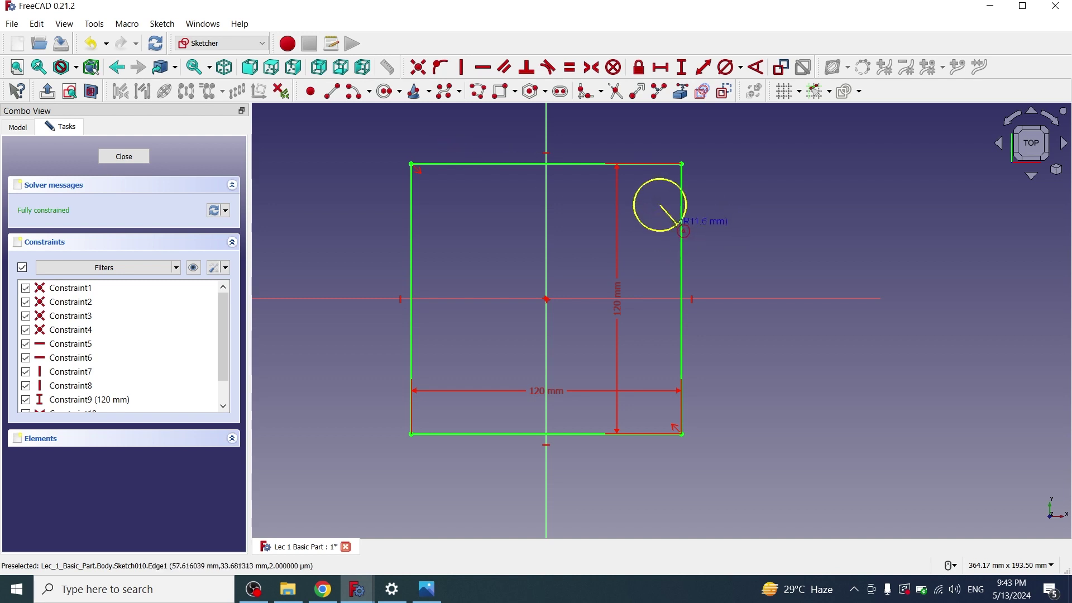
click(670, 216)
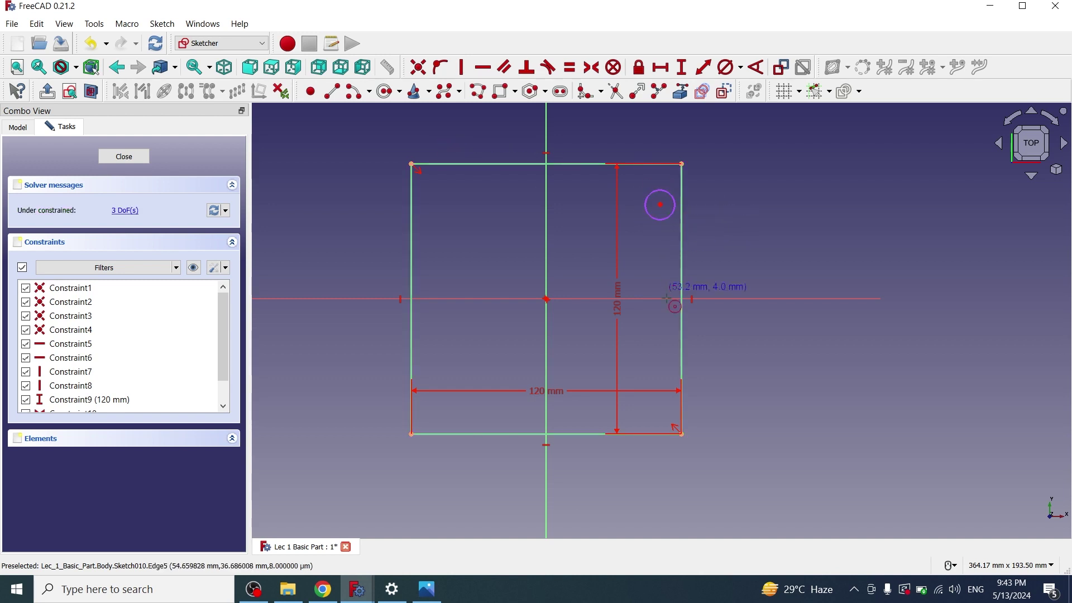
click(663, 361)
click(671, 371)
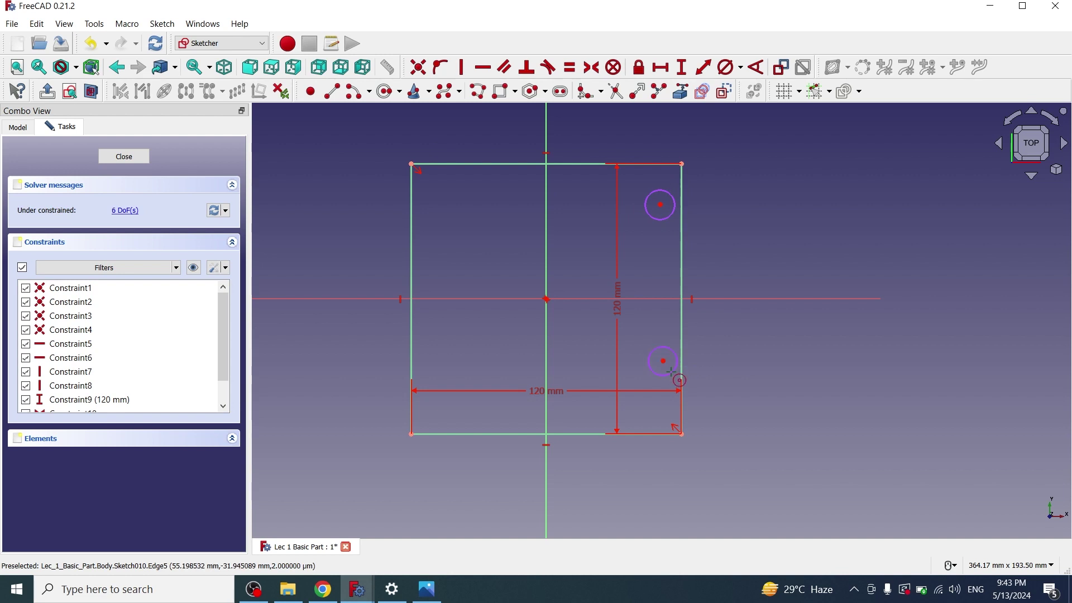
right_click(701, 367)
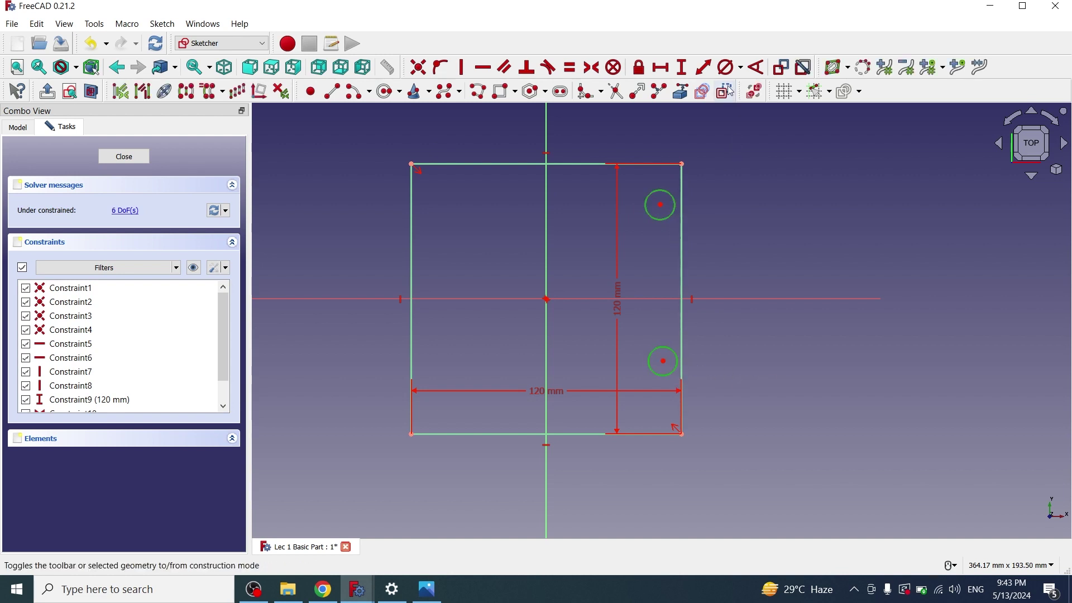
Step: Constrain both circles to an equal diameter of 5 mm
click(741, 67)
click(770, 103)
click(677, 358)
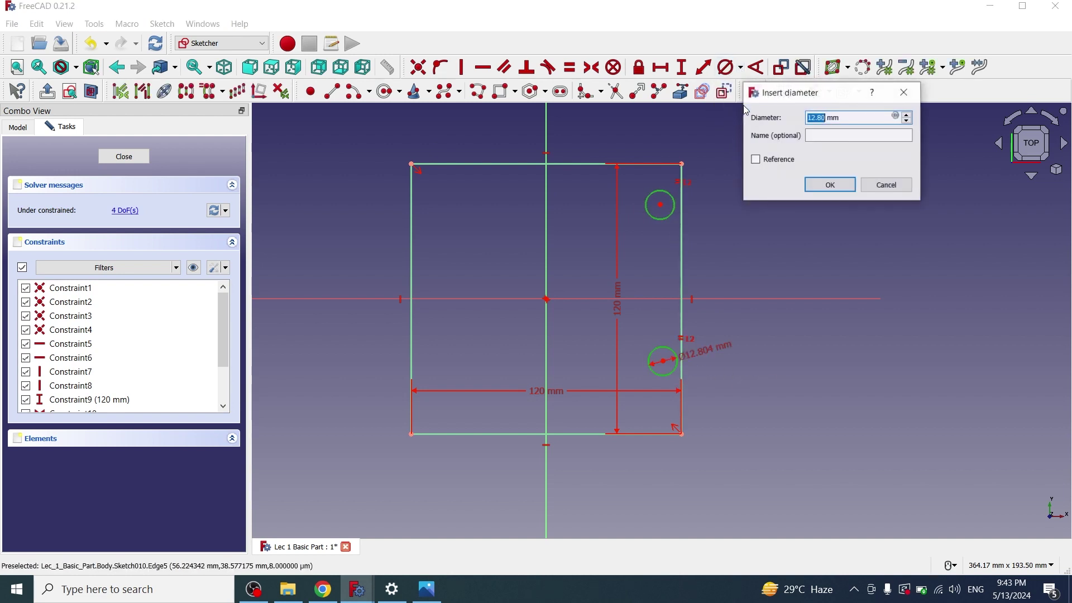
text(5)
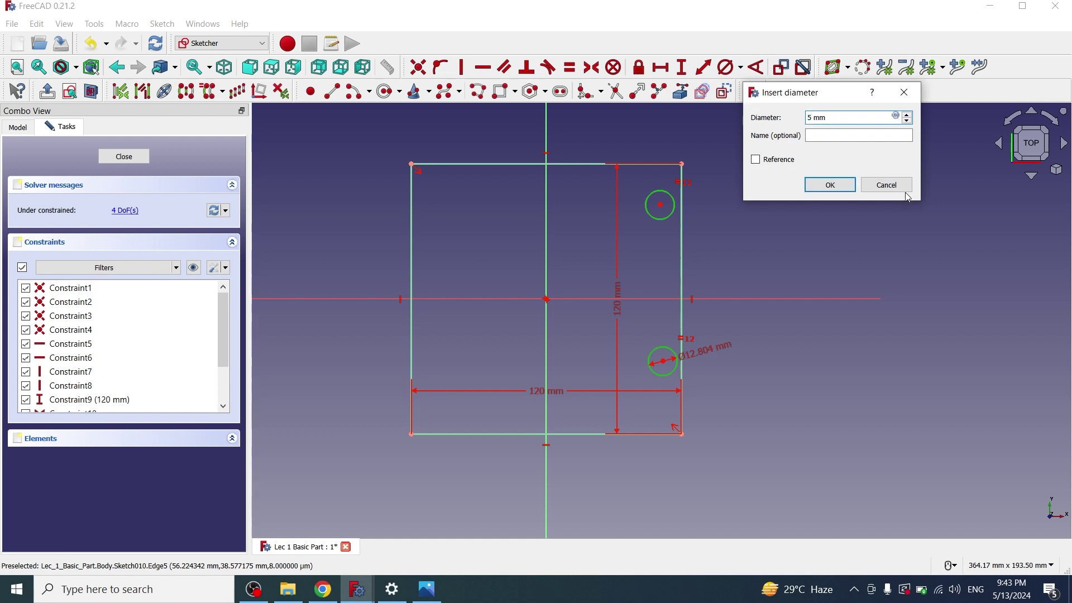
click(830, 184)
click(672, 364)
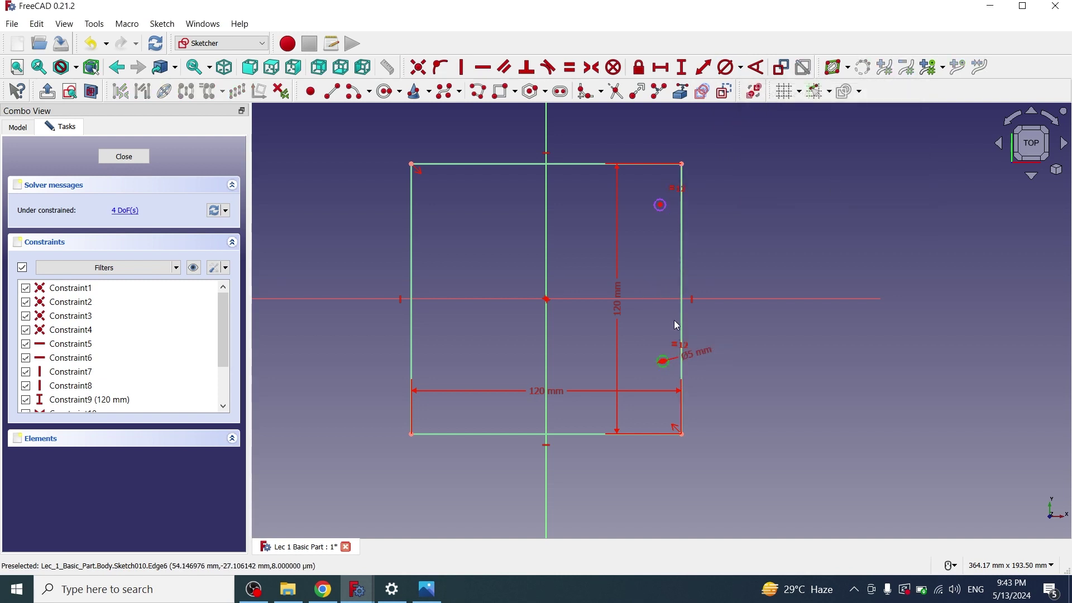
click(663, 210)
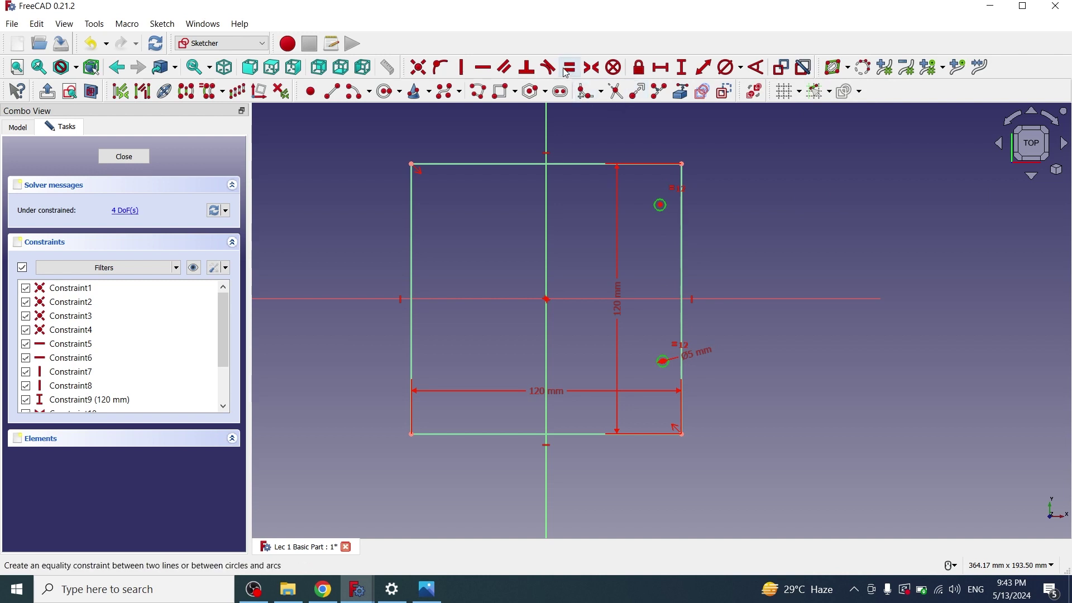
scroll(719, 349, up, 4)
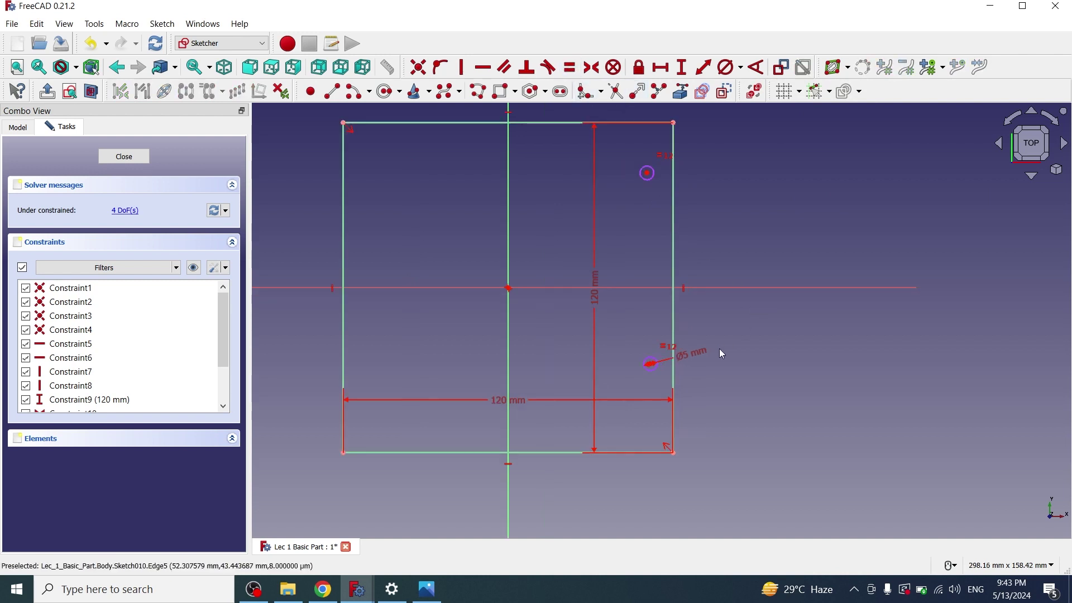
Step: Constrain the vertical distance between the two circle centres to 70 mm
middle_drag(726, 317, 719, 389)
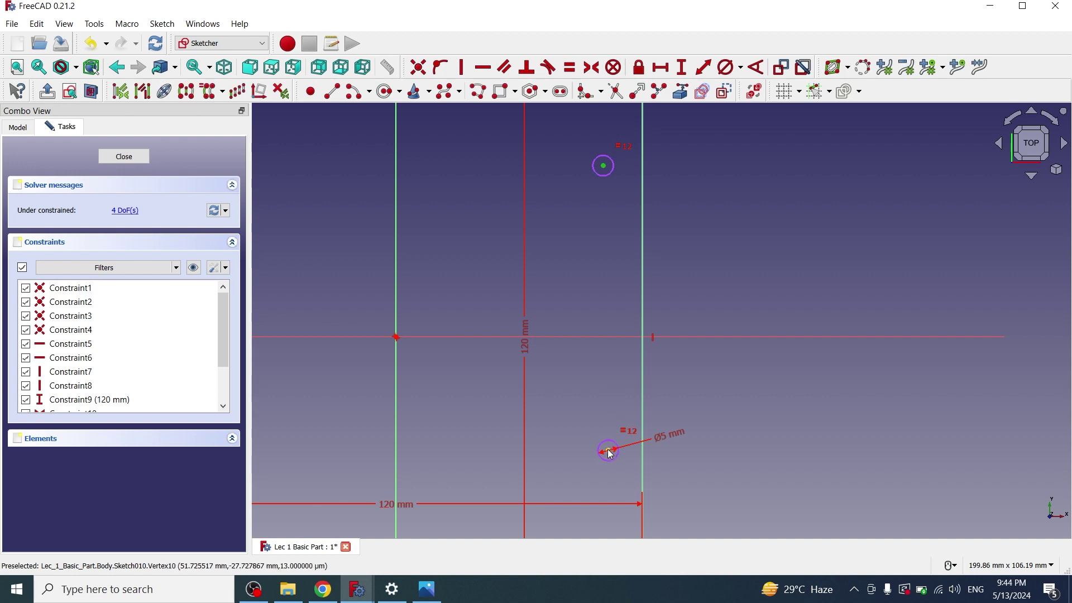
scroll(702, 212, down, 2)
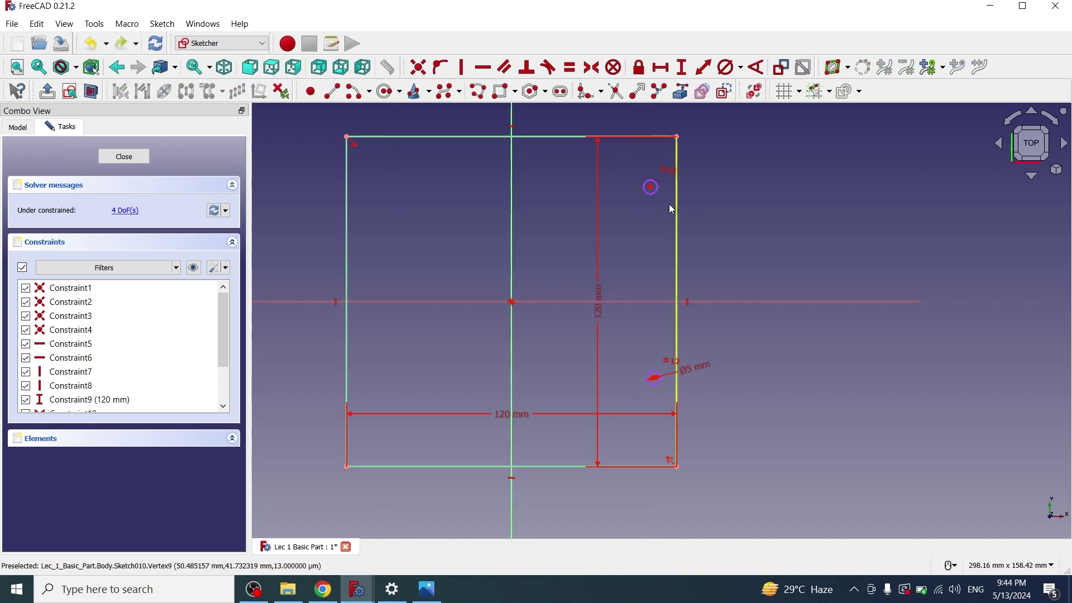
click(651, 188)
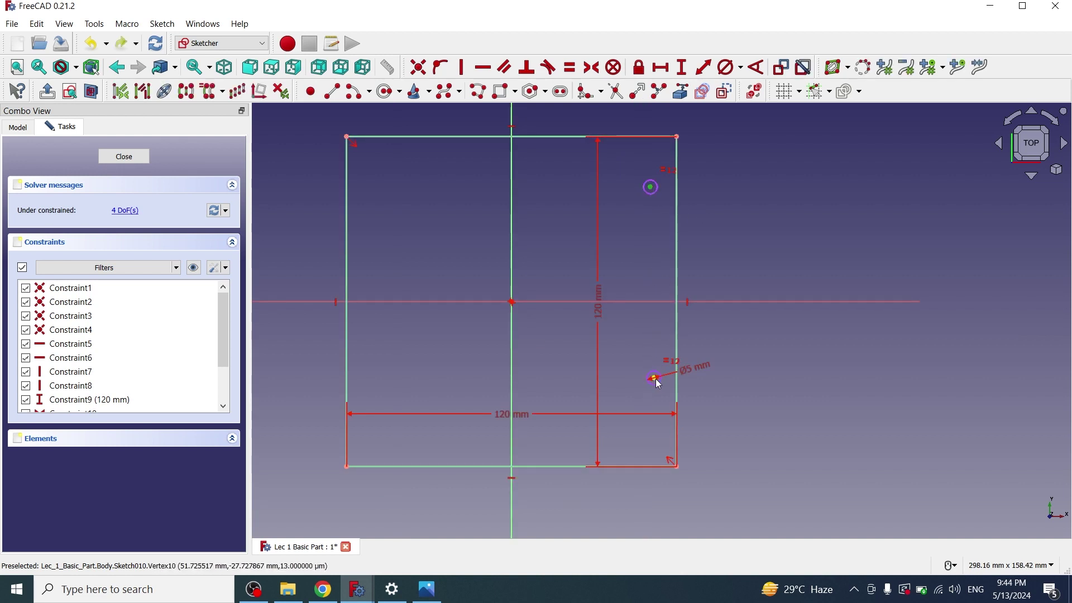
click(663, 378)
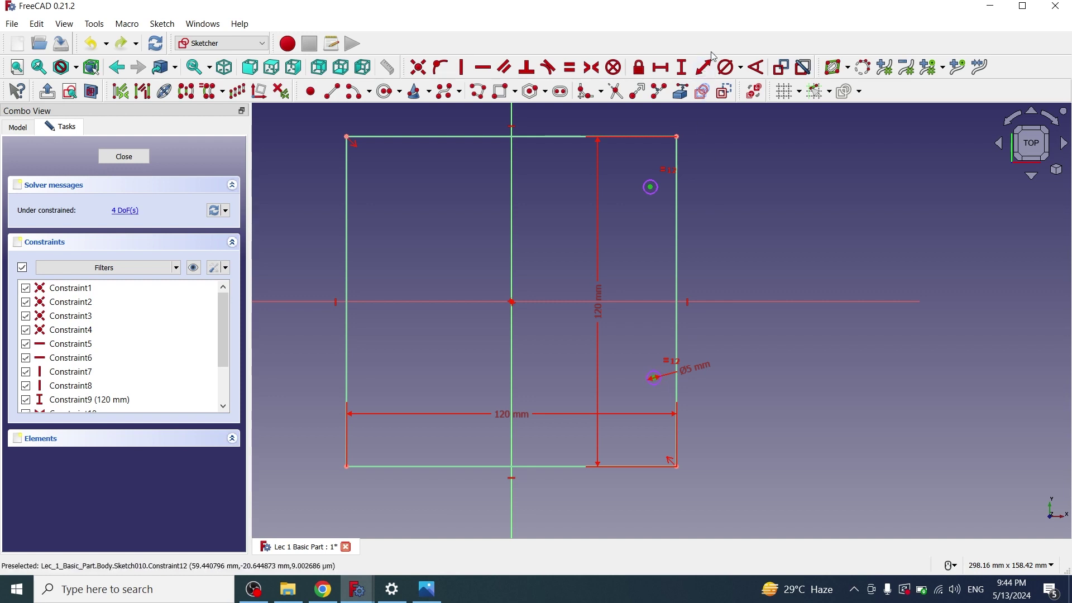
click(682, 67)
text(70)
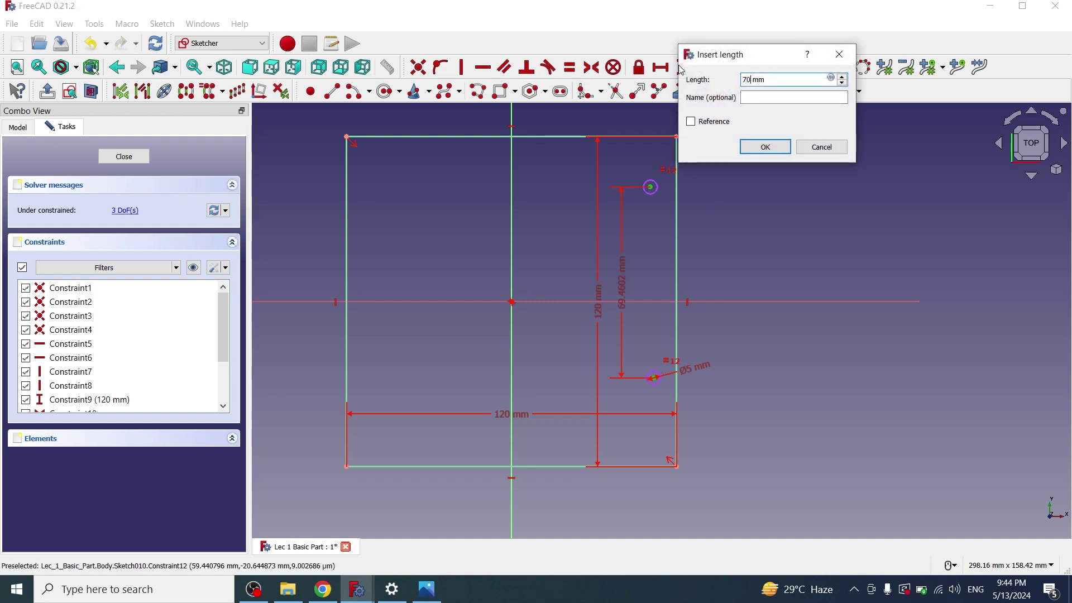
text(0)
click(755, 148)
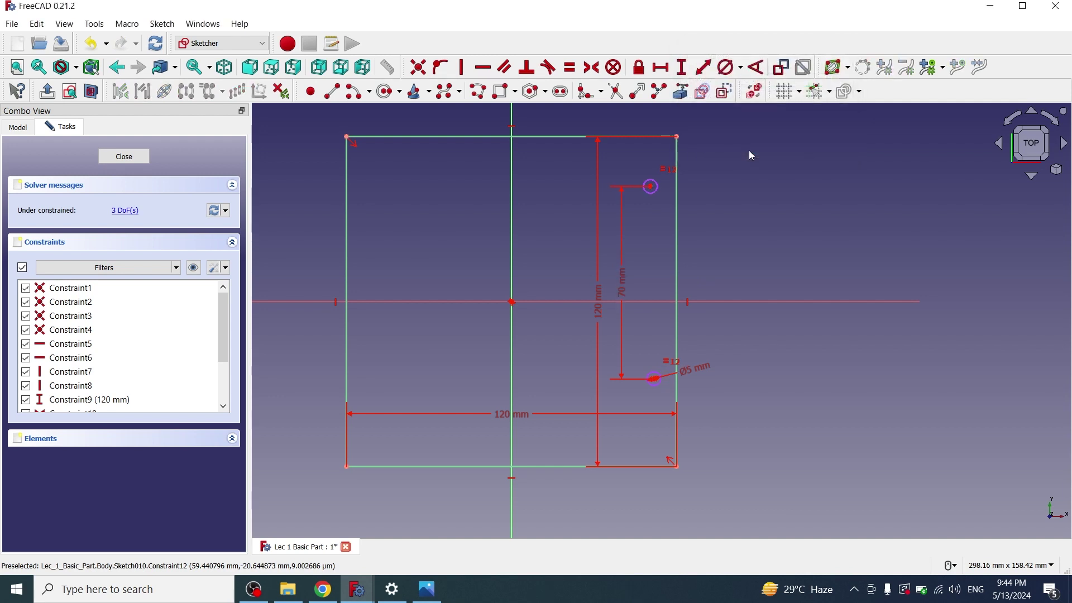
Step: Constrain the upper circle's centre to a horizontal distance of 6 mm from the square's upper-right corner
click(651, 187)
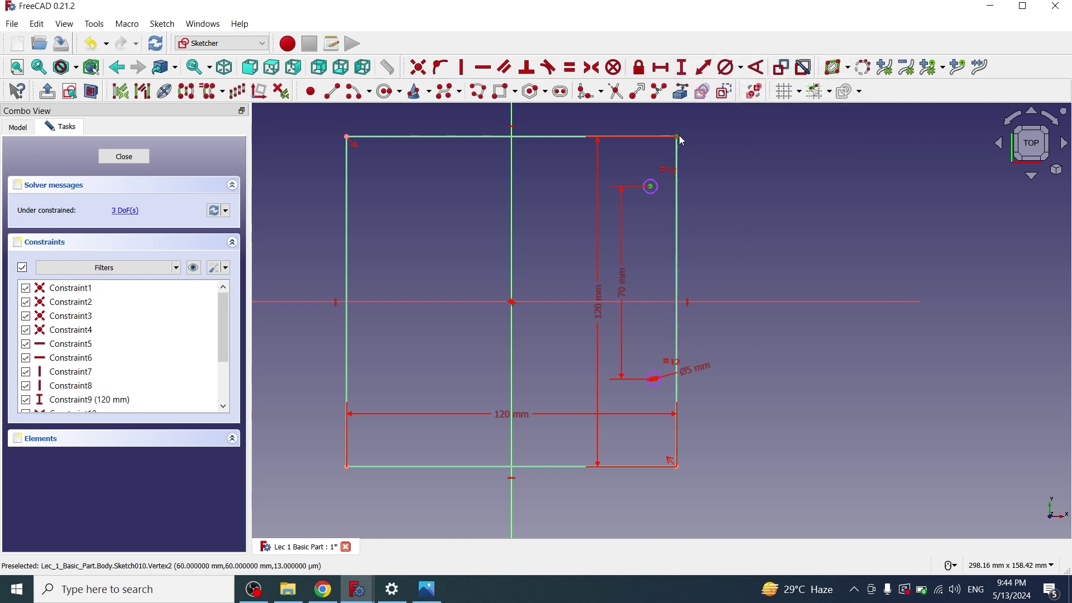
click(670, 72)
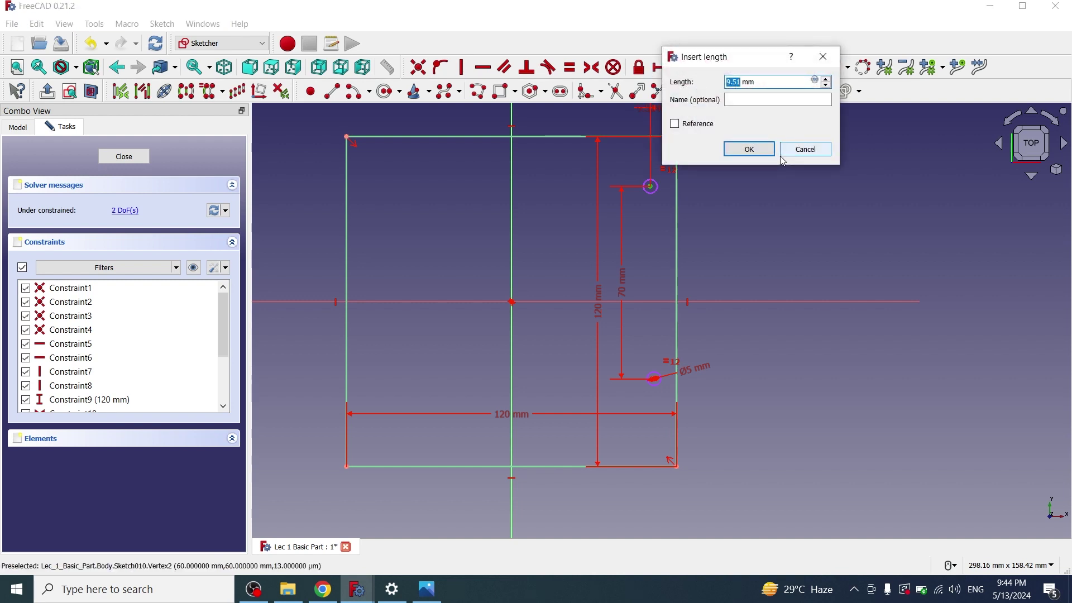
text(6)
click(749, 149)
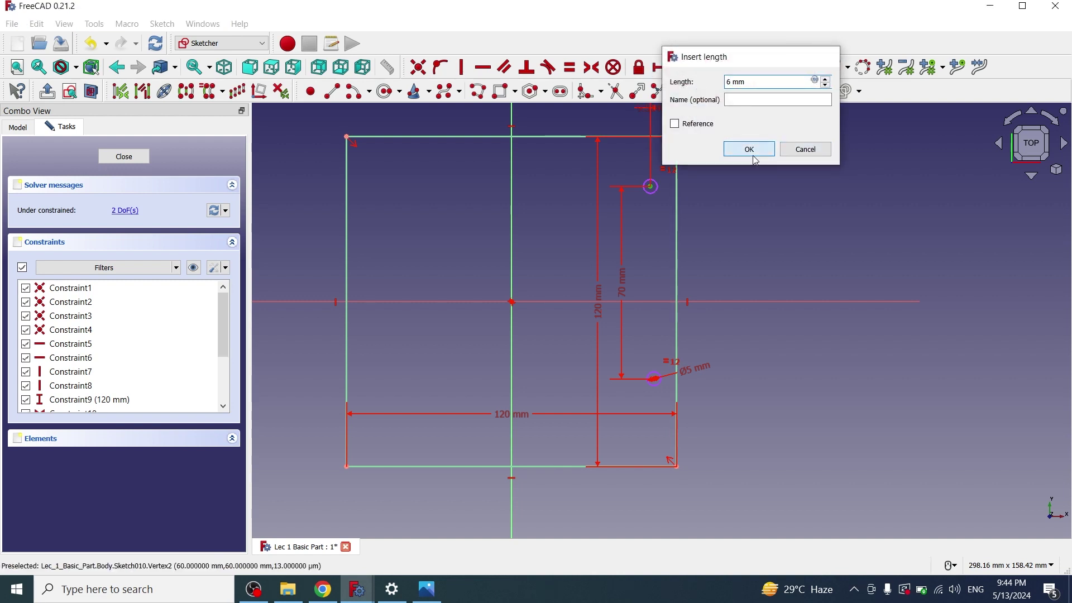
Step: Align the centres of the two circles with a vertical constraint
click(671, 372)
click(660, 186)
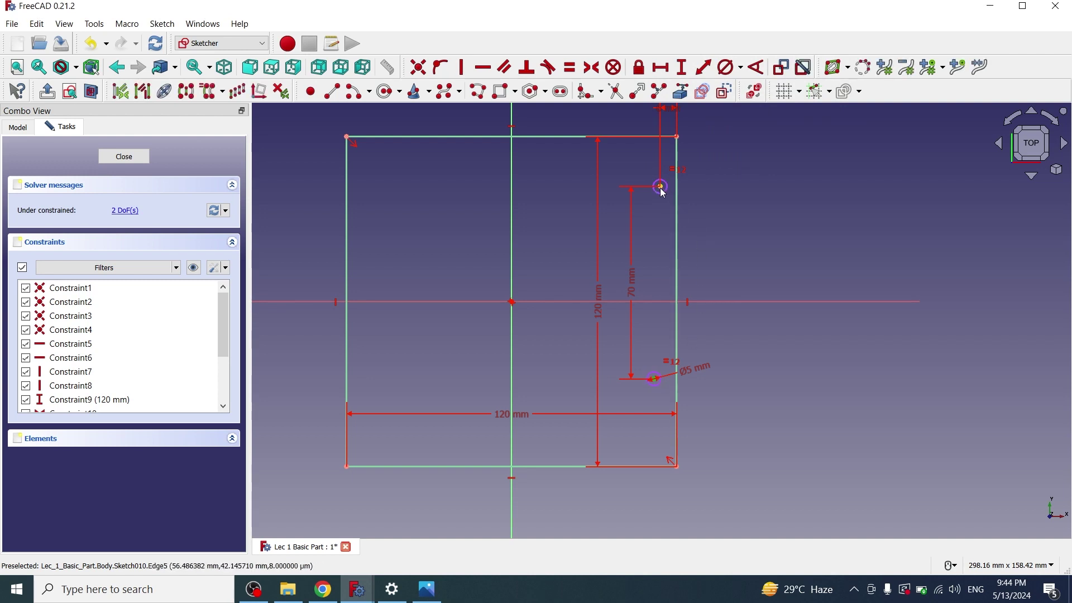
click(461, 67)
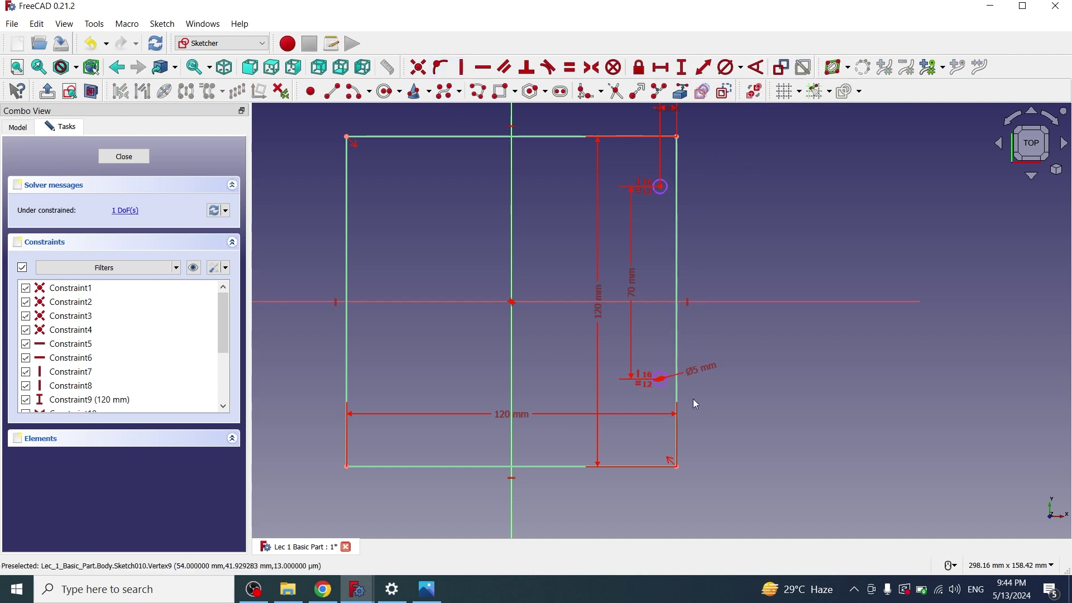
Step: Finish the base sketch and pad it to a length of 10 mm
click(124, 156)
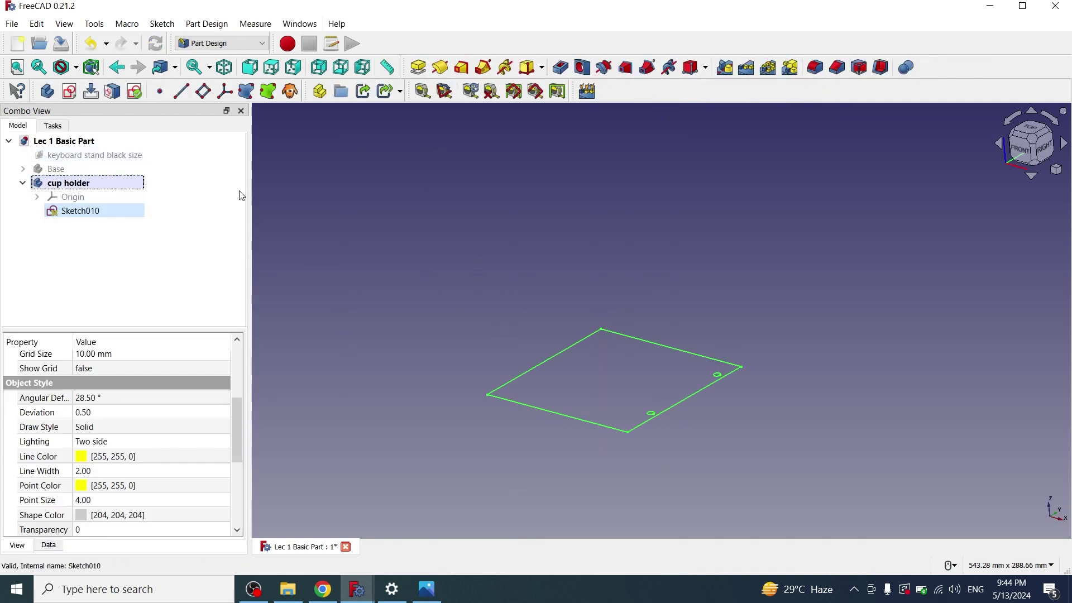
click(421, 71)
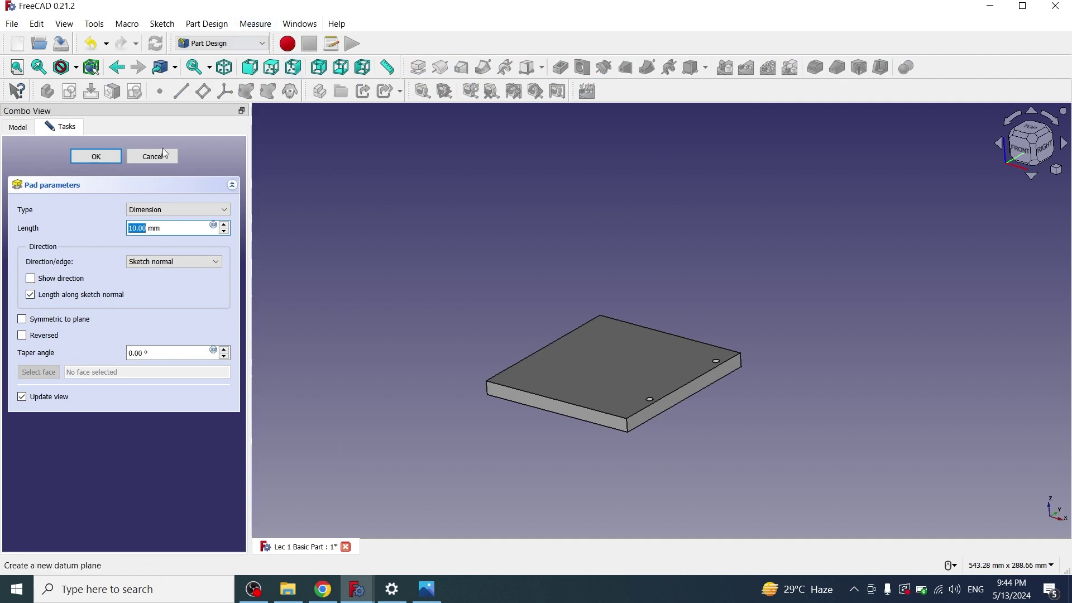
click(93, 158)
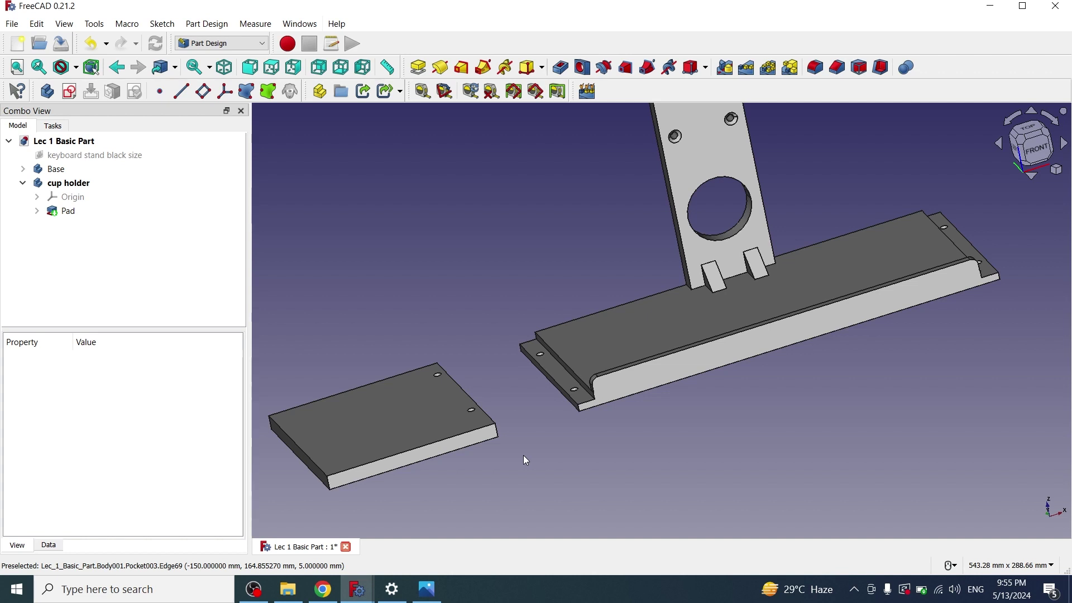
Step: Start a sketch on the plate's underside and link its upper edge and hole-side edge as external geometry
key(5)
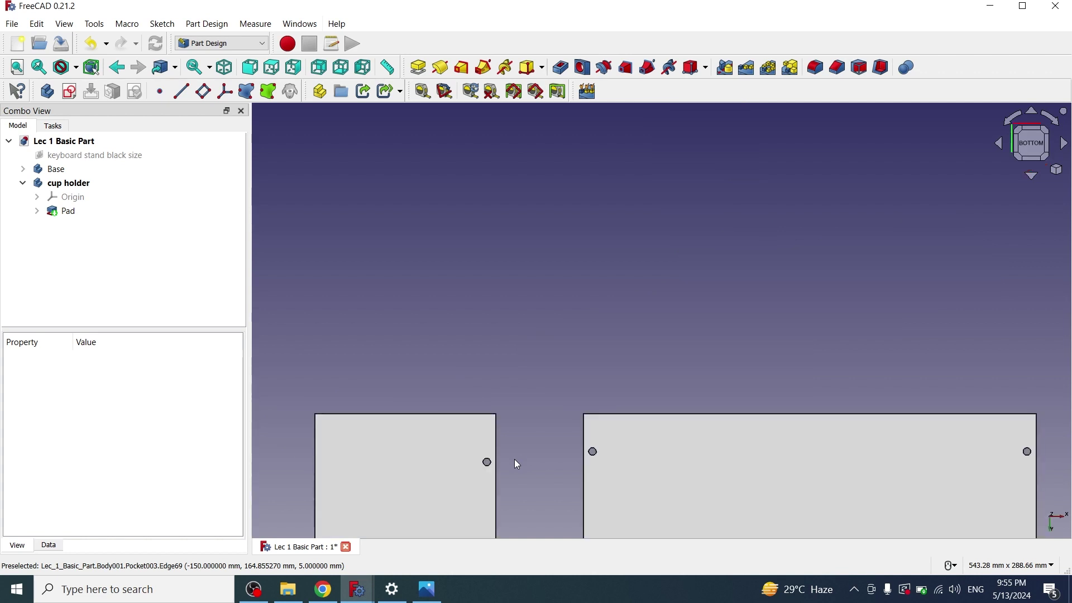
click(431, 471)
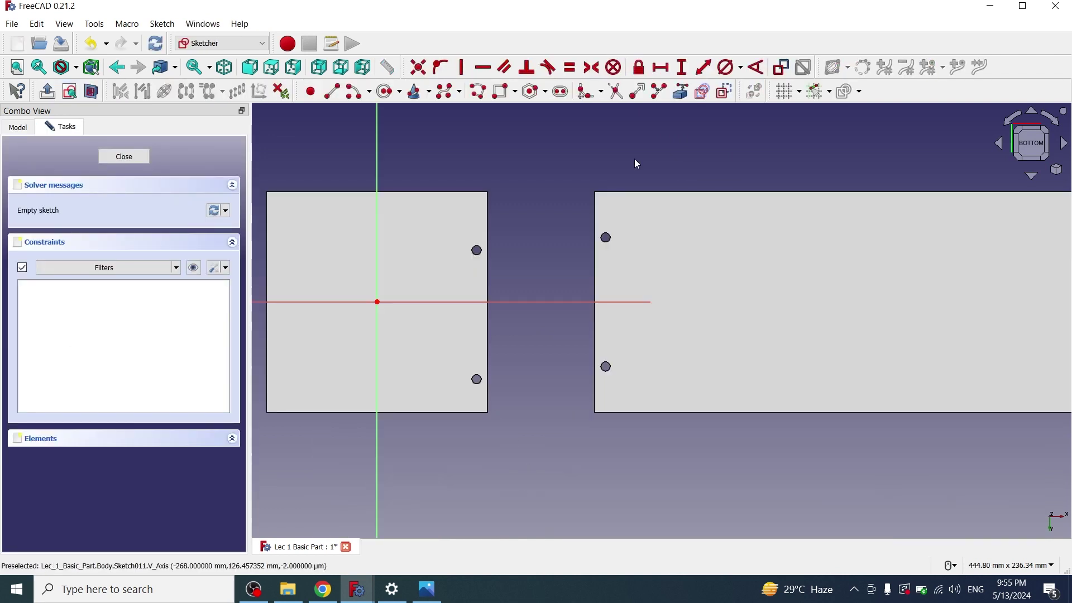
click(682, 92)
click(481, 190)
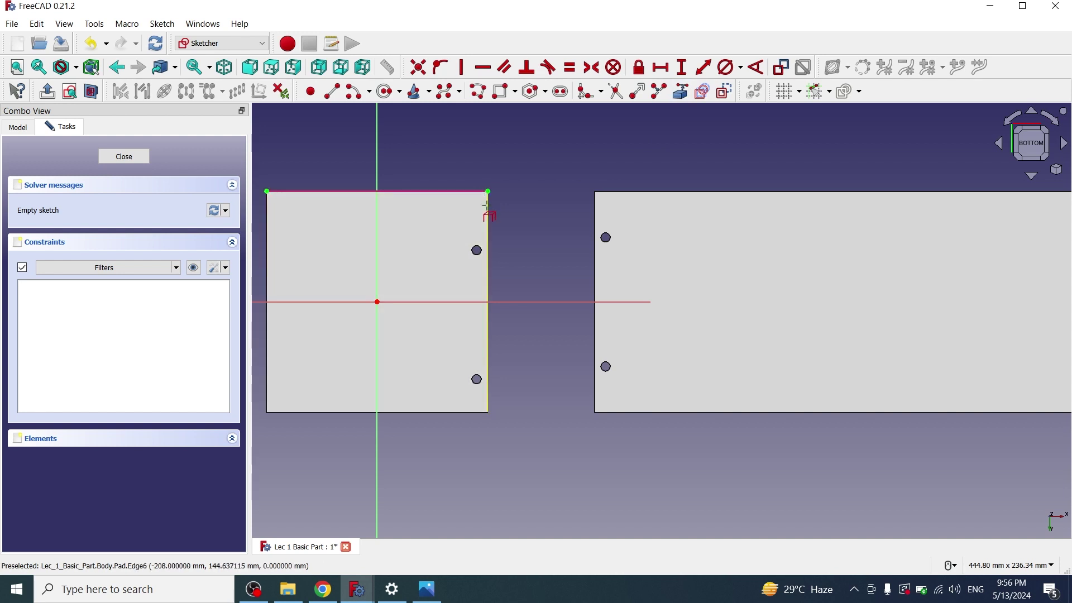
click(488, 218)
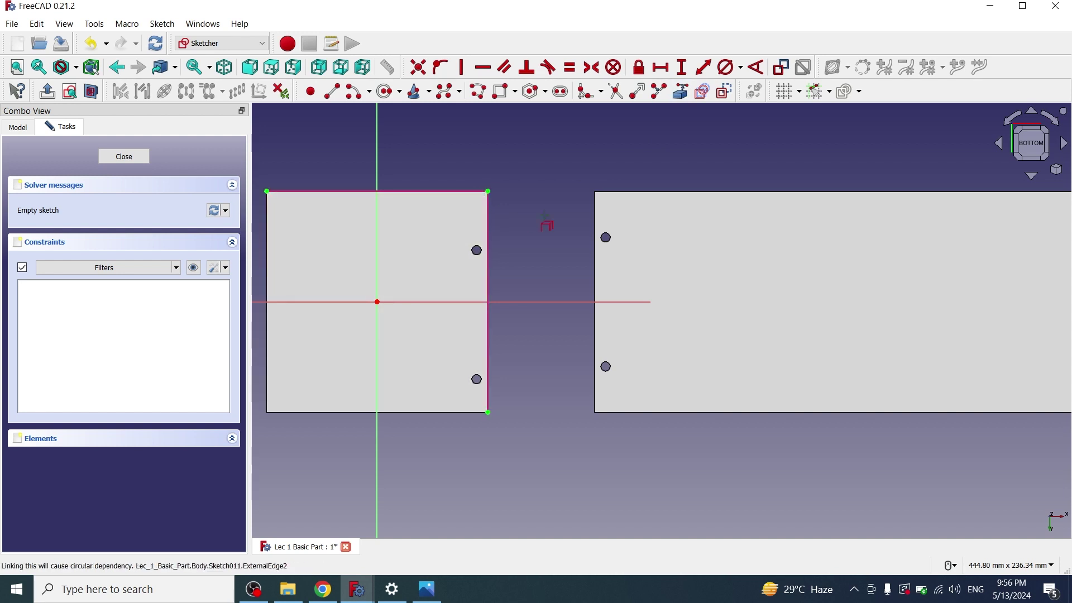
Step: Sketch a rectangle about 16 mm wide and 119 mm high around both holes, starting at the plate's upper-right corner
click(501, 92)
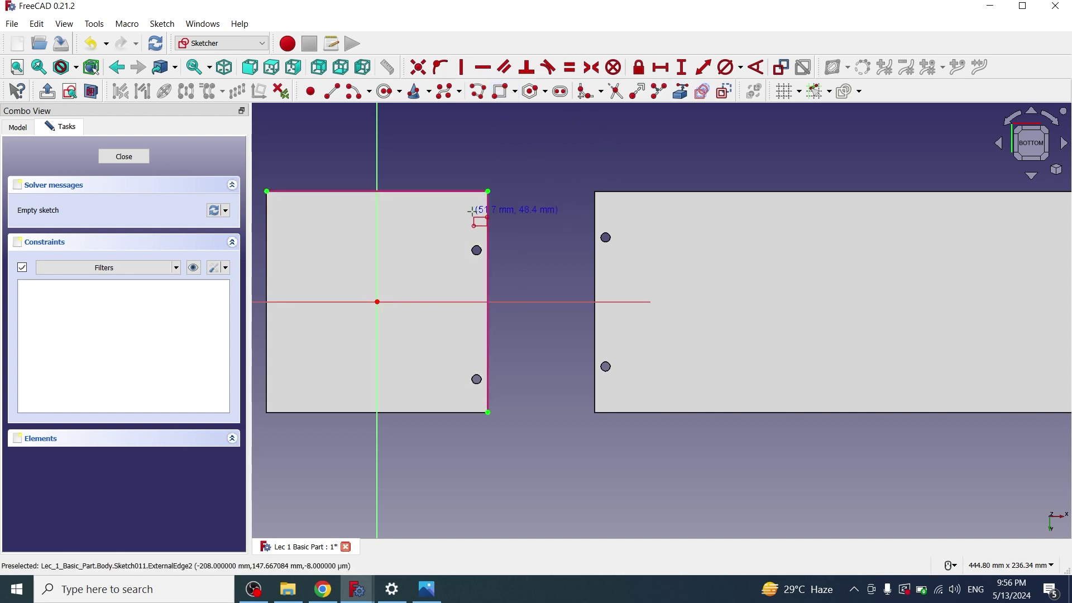
click(487, 191)
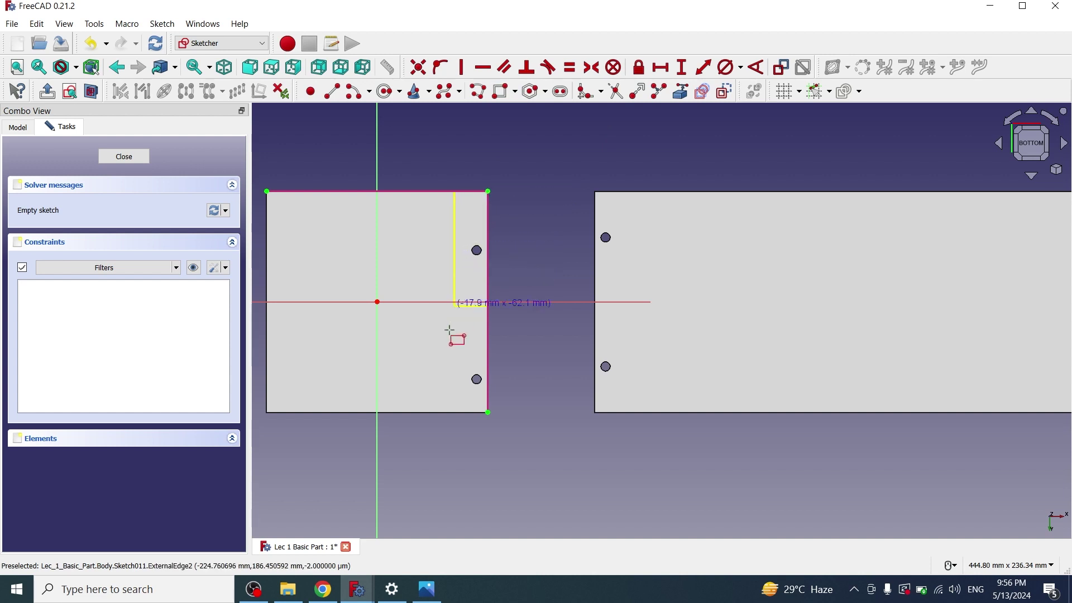
click(458, 411)
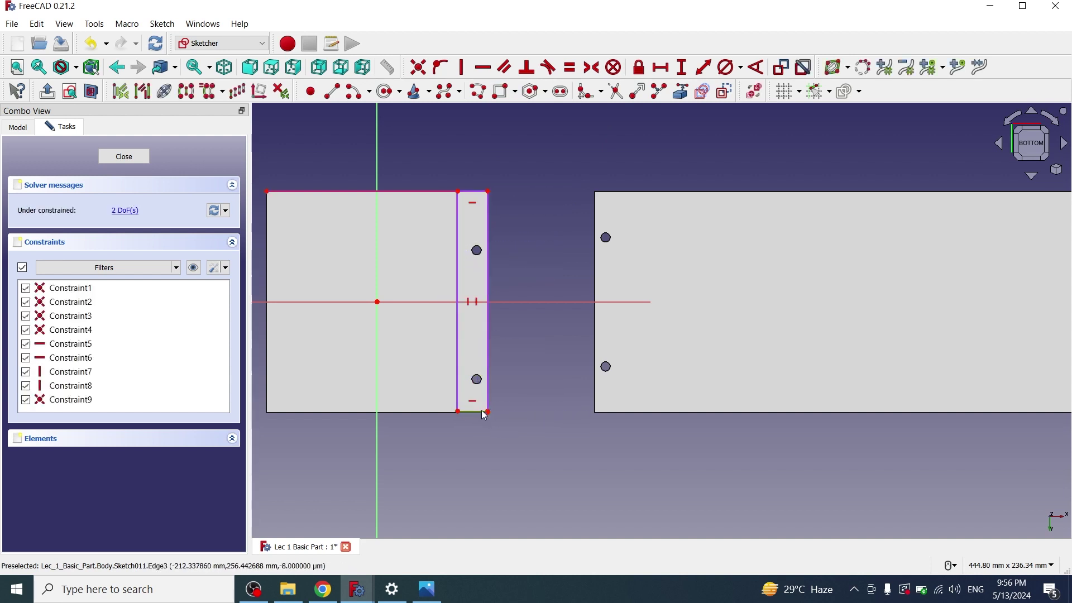
Step: Constrain the narrow rectangle's lower edge to a horizontal length of 12 mm
scroll(529, 360, up, 1)
scroll(529, 358, up, 2)
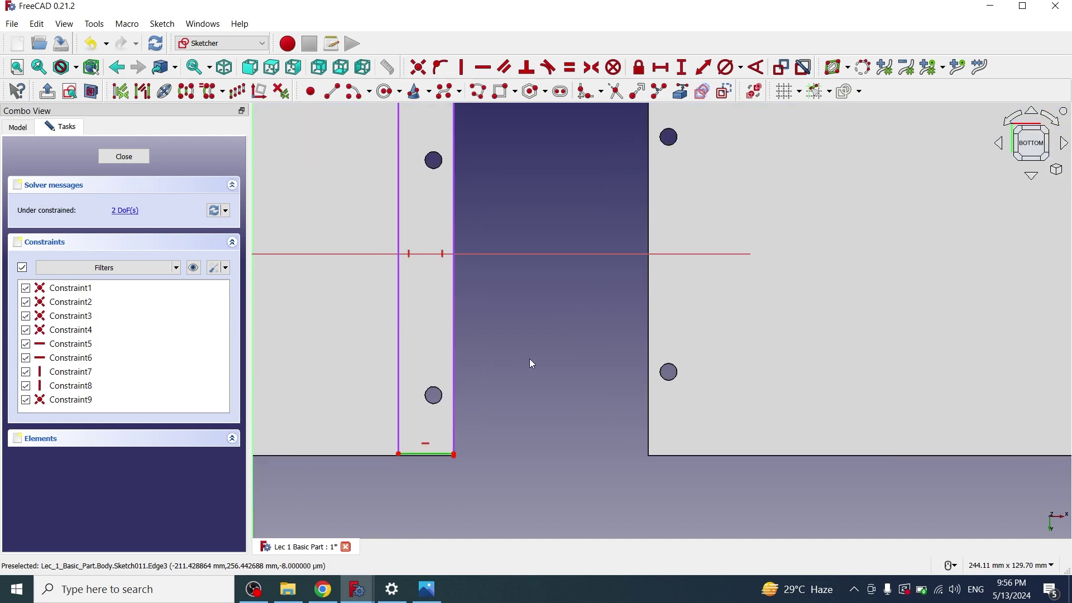
scroll(529, 359, down, 2)
click(661, 67)
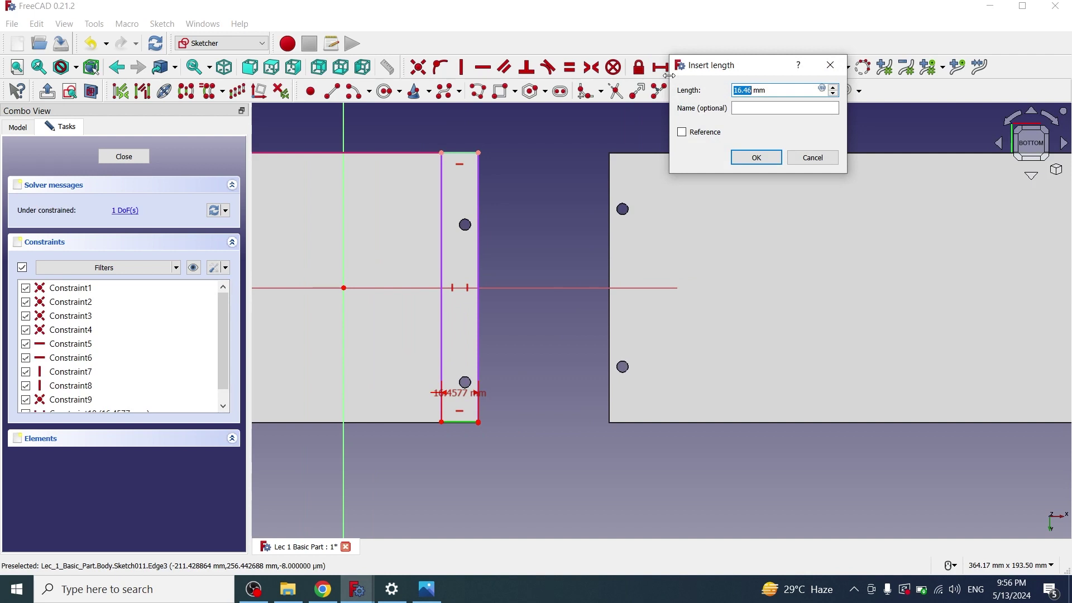
text(1)
click(758, 158)
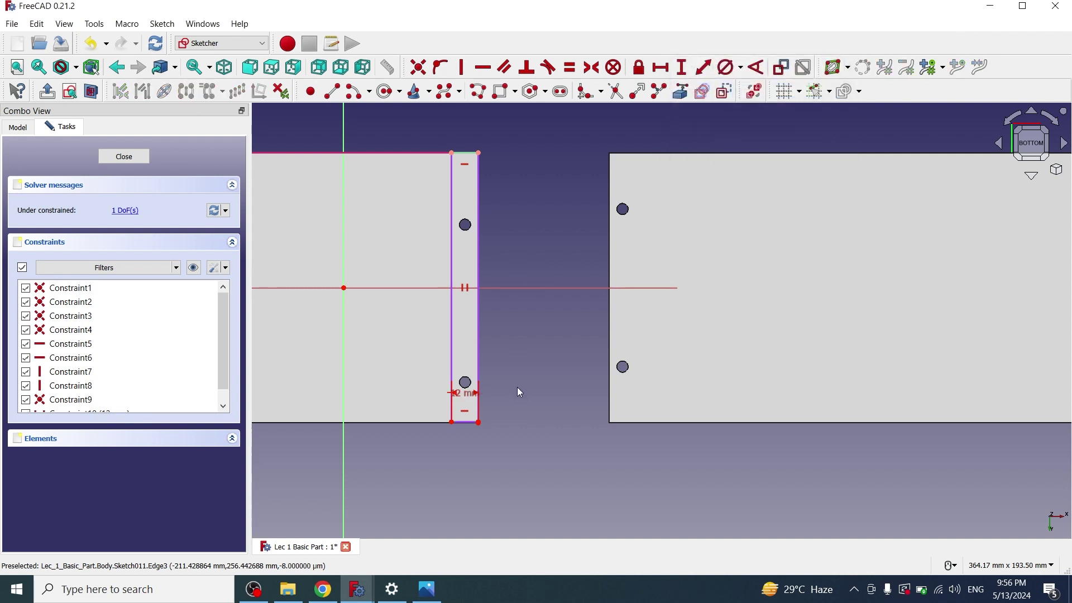
Step: Constrain the narrow rectangle's long edge to a vertical length of 120 mm and finish the sketch
click(479, 335)
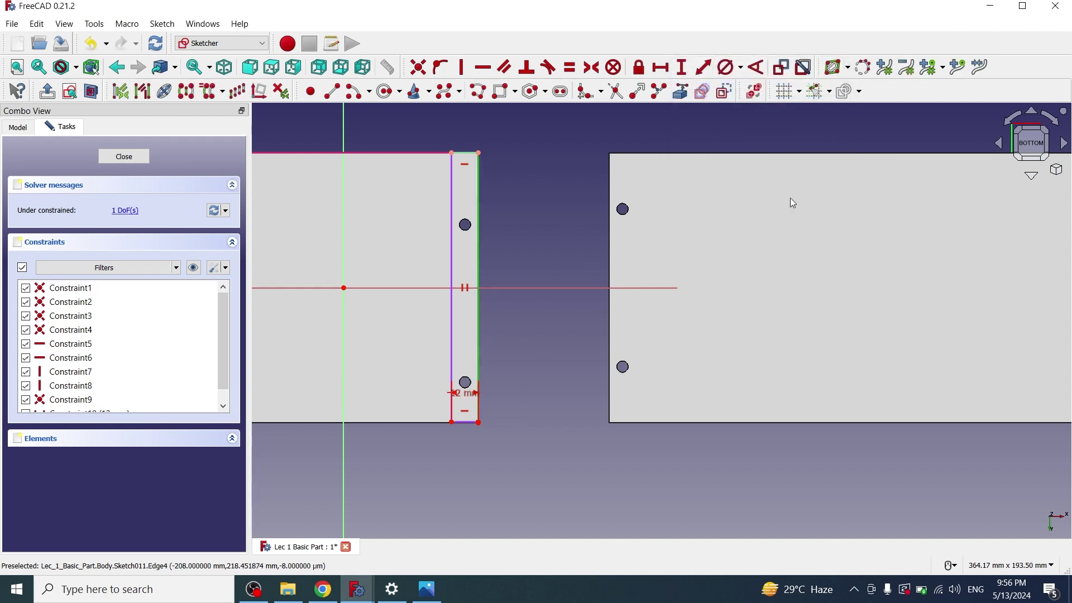
click(681, 67)
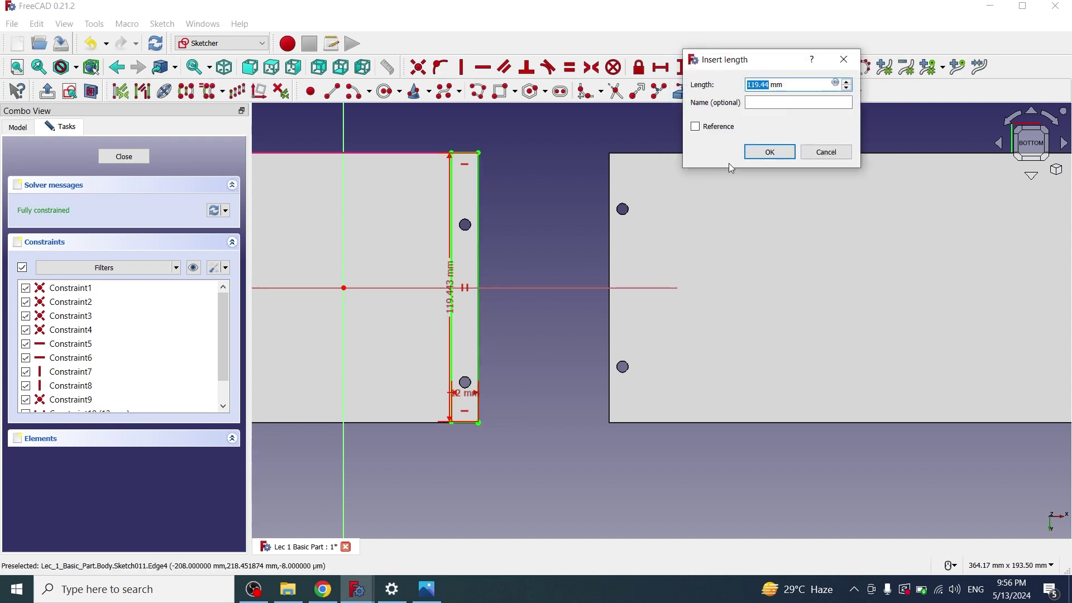
text(120)
key(Return)
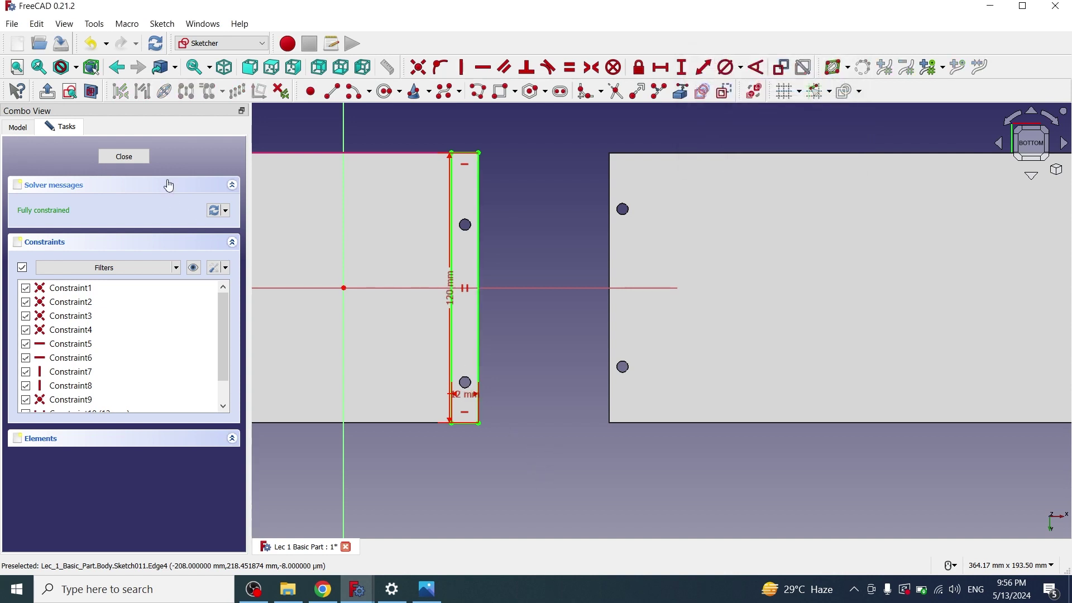
click(124, 157)
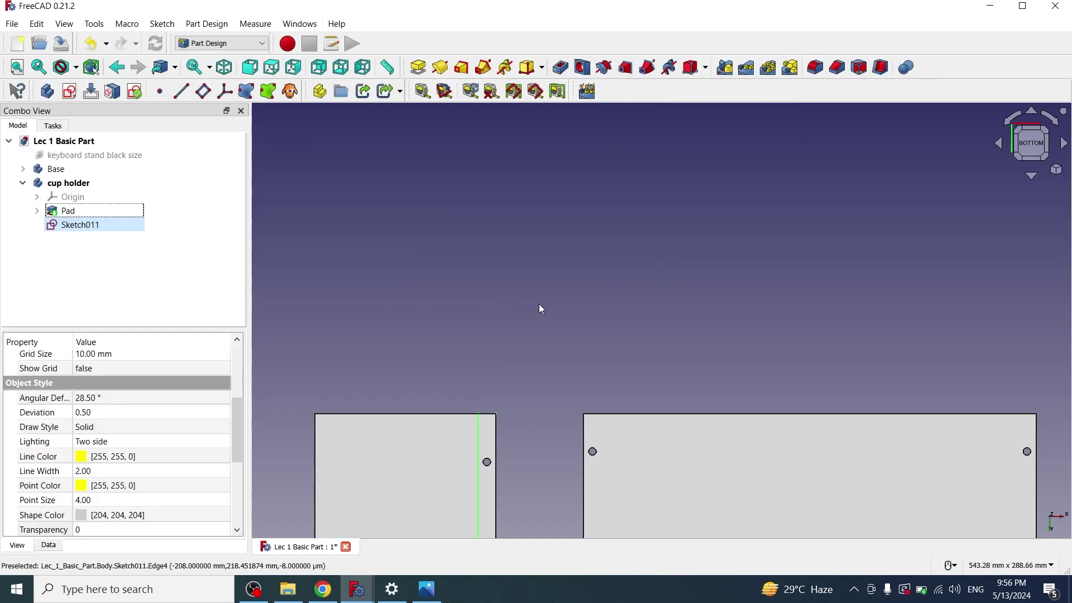
Step: Cut a 5 mm deep pocket from the strip sketch on the plate's underside
middle_drag(639, 436, 602, 416)
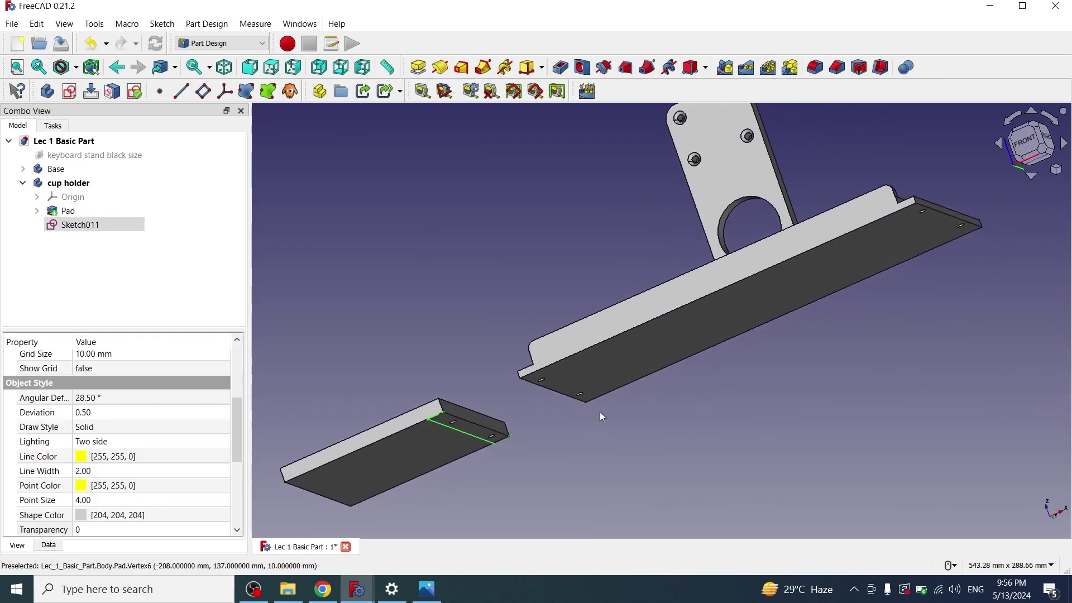
click(70, 224)
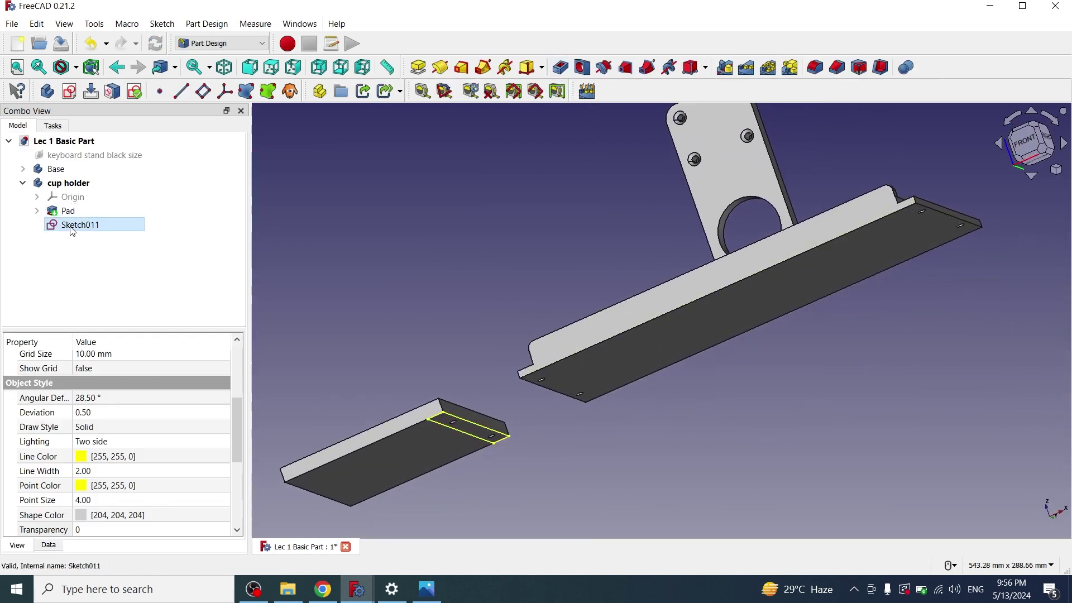
click(561, 67)
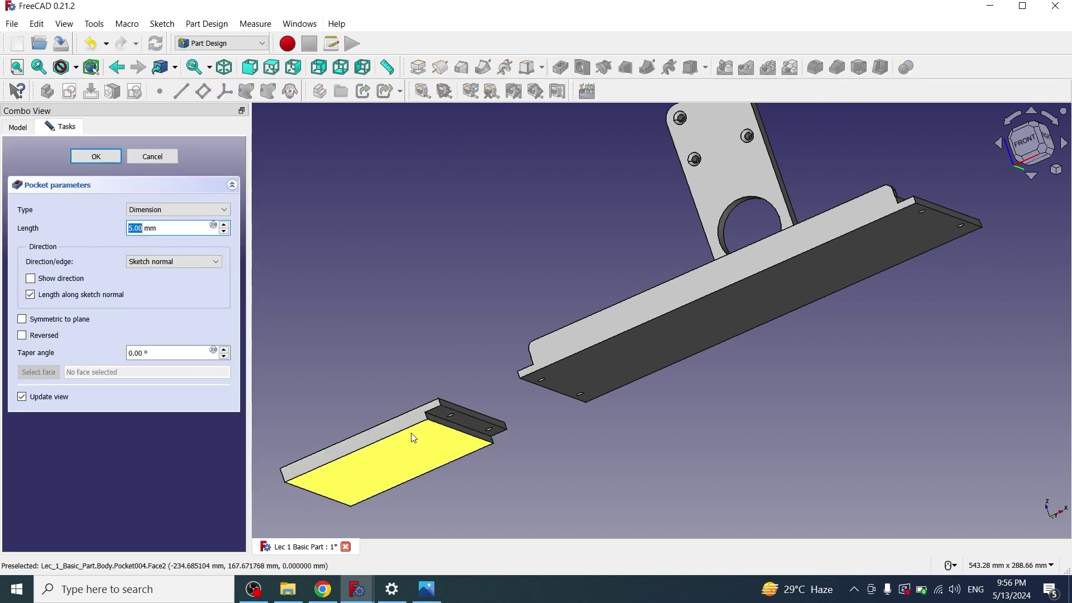
click(96, 158)
middle_drag(395, 298, 432, 350)
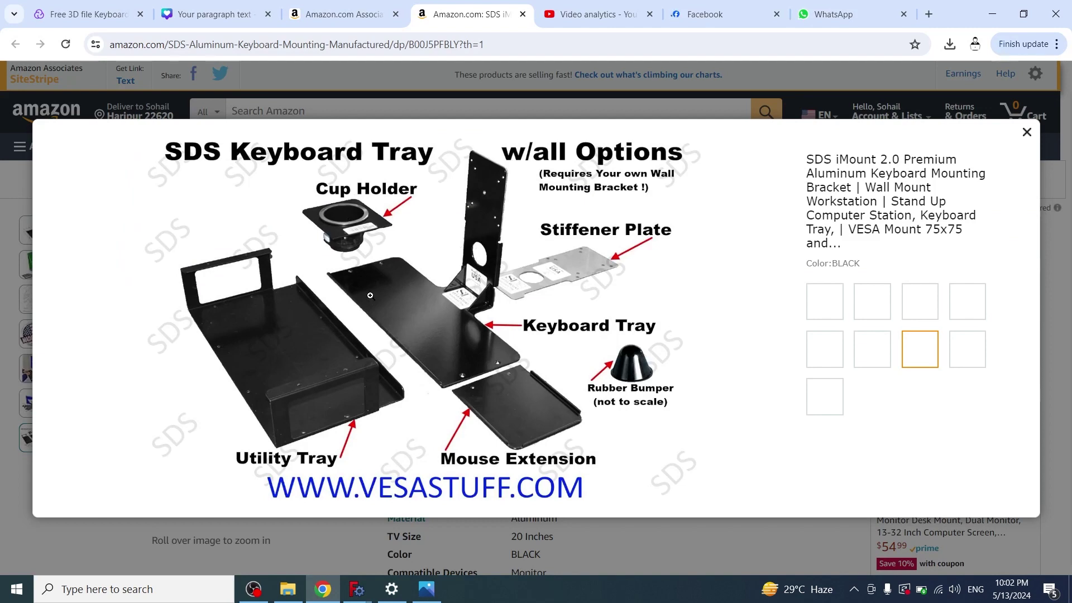
Step: Switch to FreeCAD and sketch a circle about 82 mm in diameter on the plate's upper face, centred on the origin
mouse_move(353, 592)
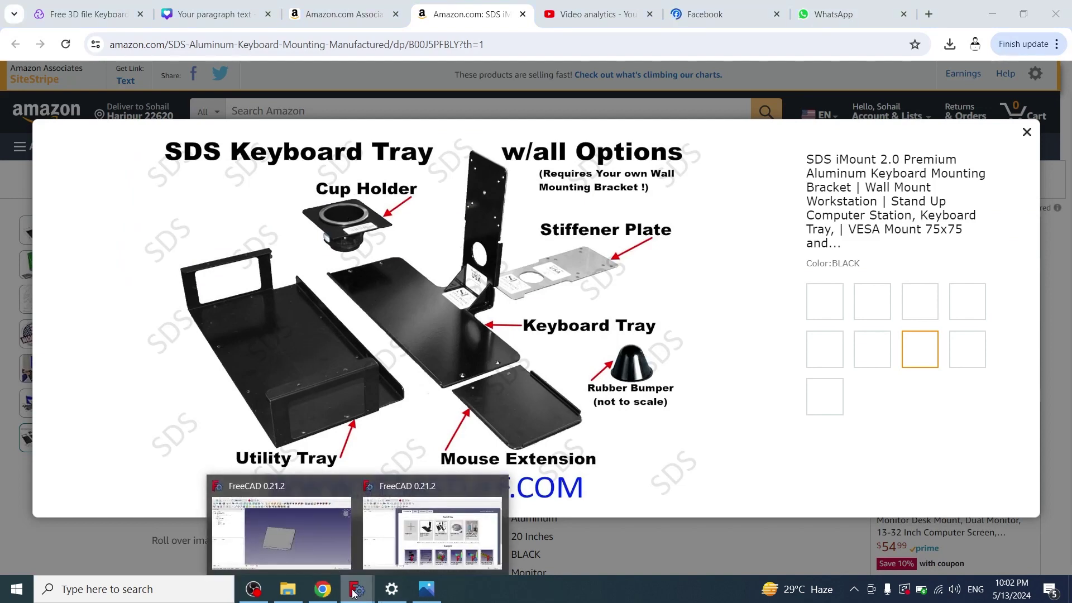
click(309, 542)
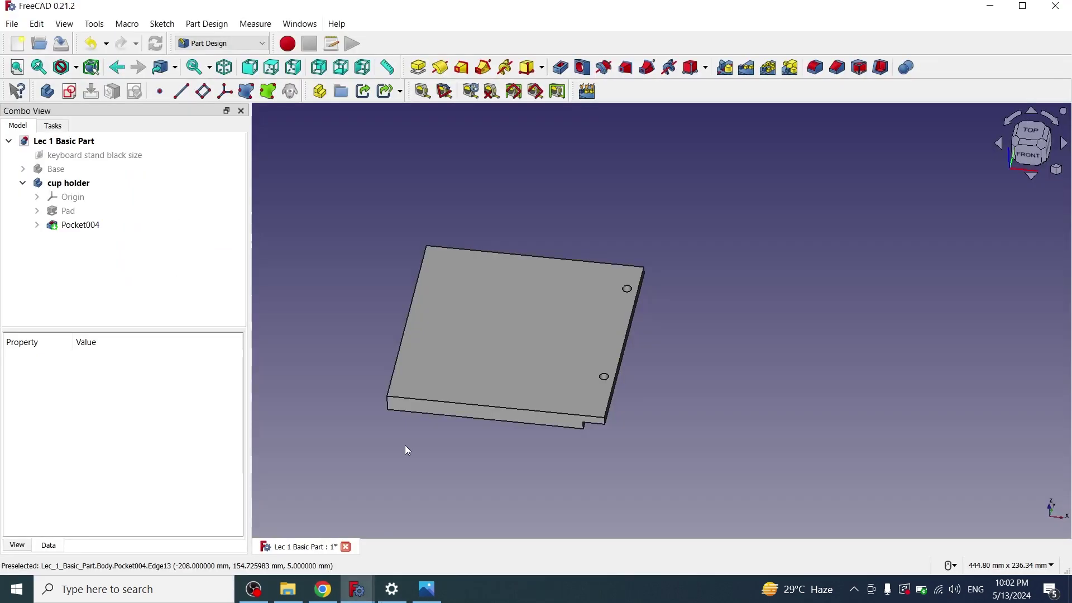
click(510, 329)
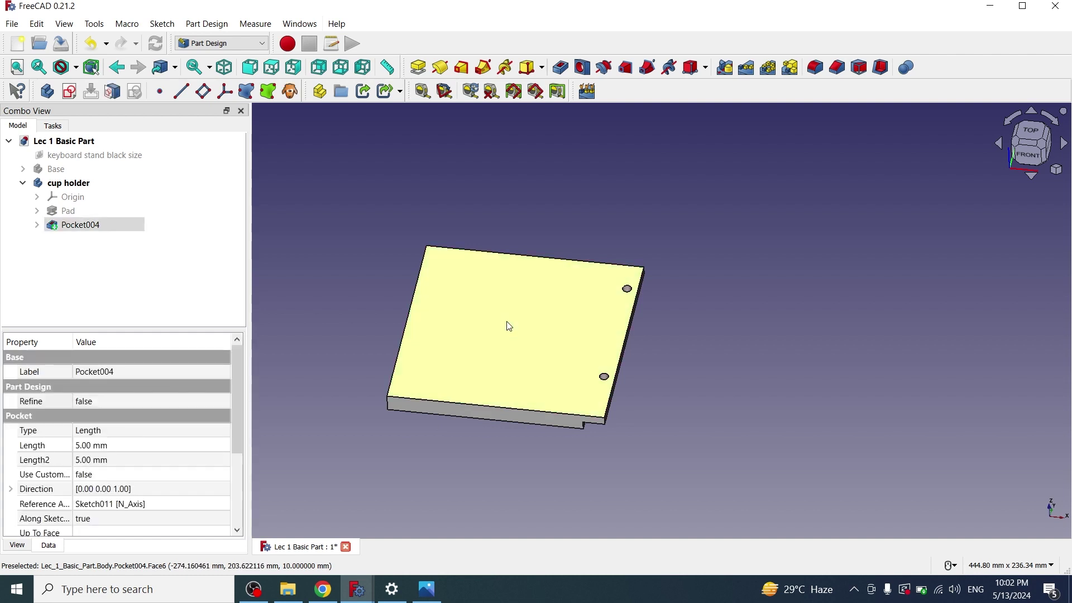
click(69, 93)
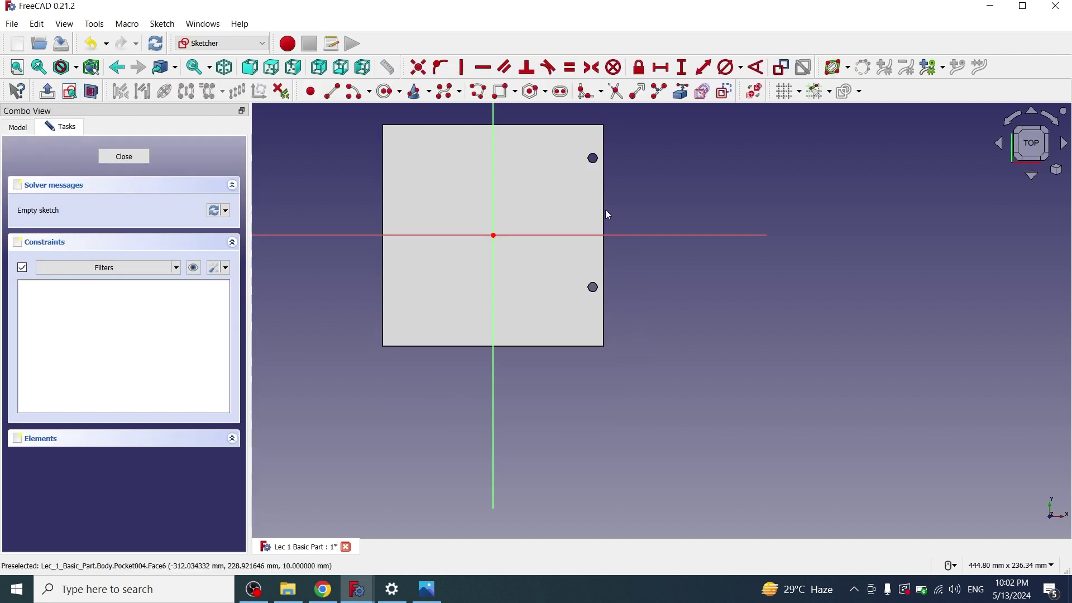
click(386, 91)
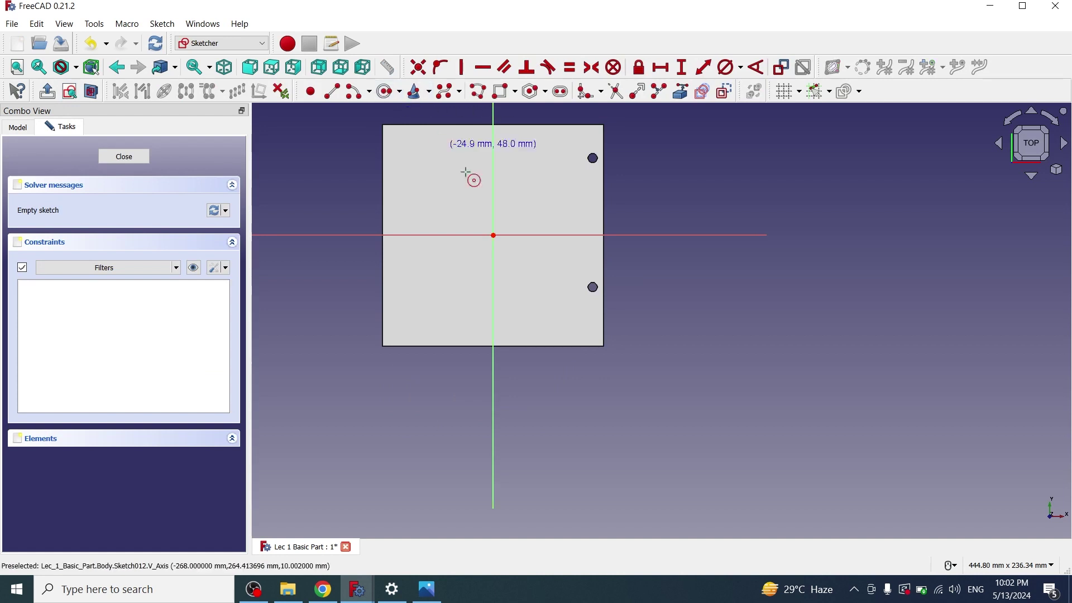
click(493, 235)
click(544, 291)
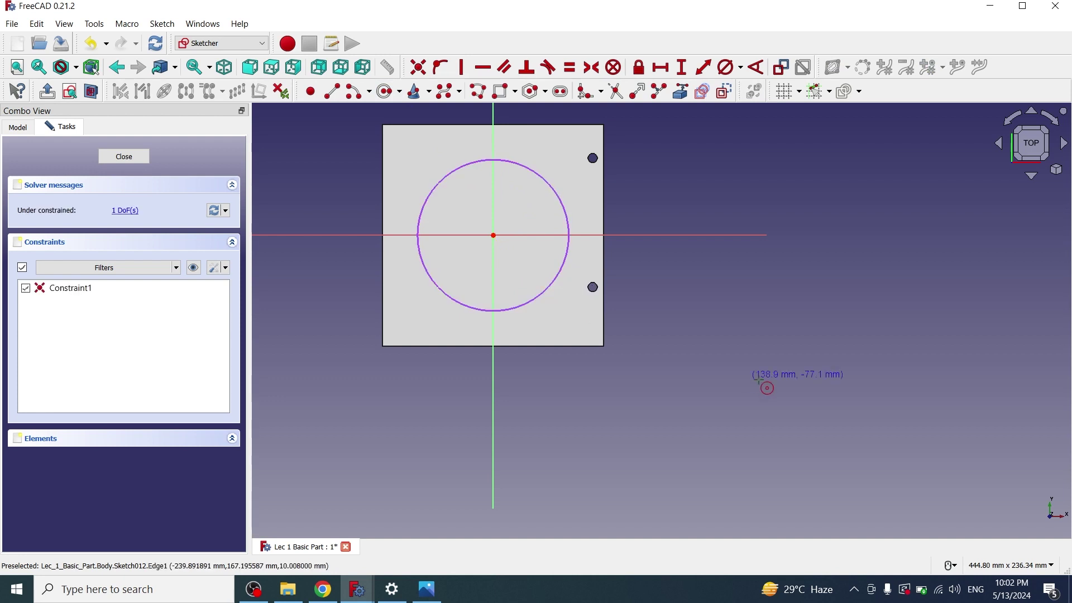
Step: Constrain the circle's diameter to 70 mm and finish the sketch
click(560, 264)
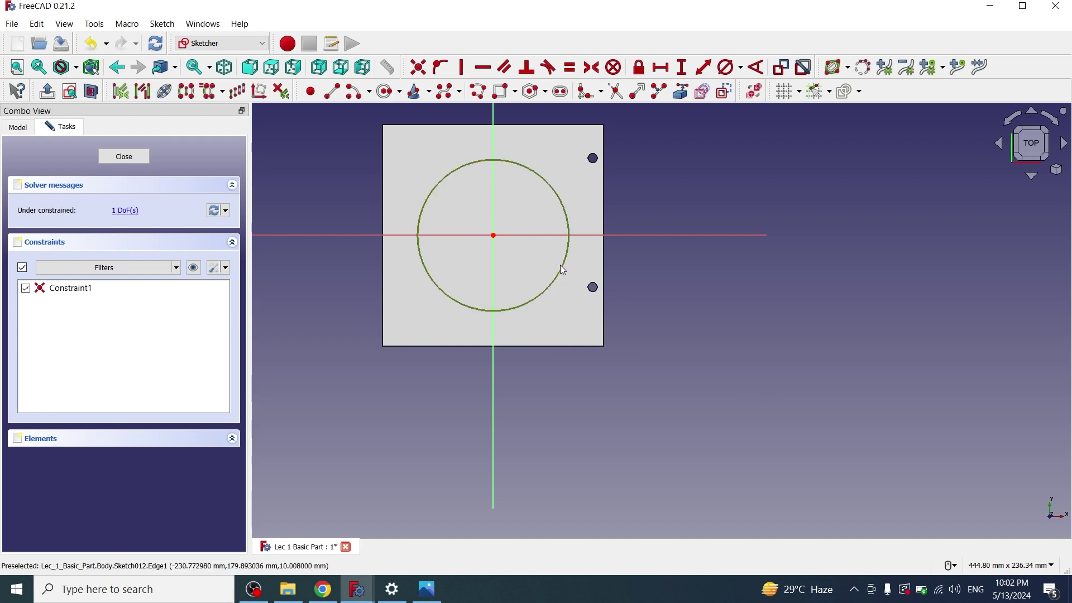
click(740, 68)
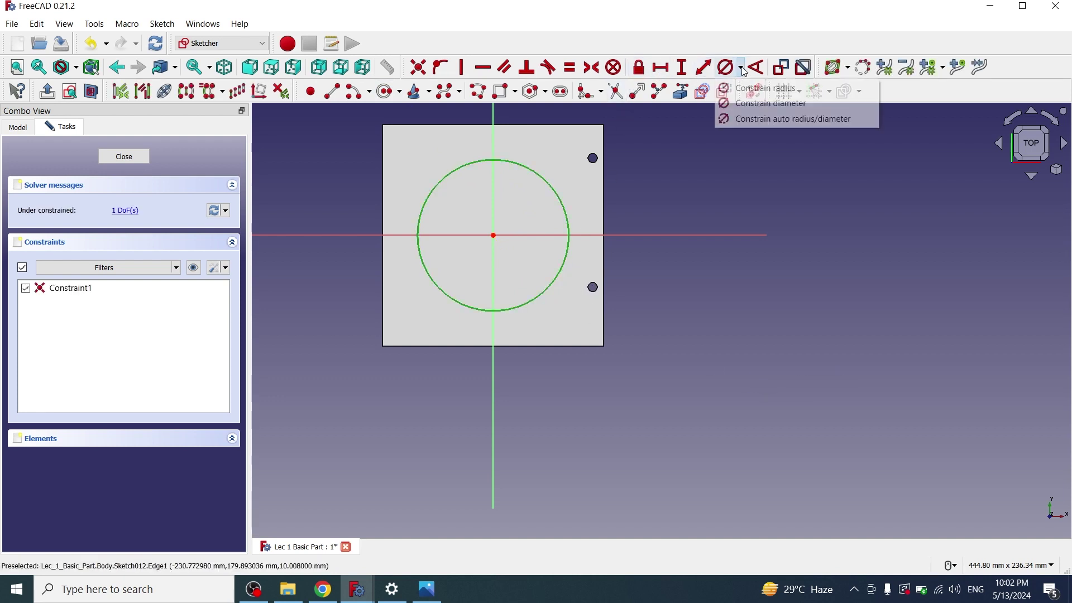
click(746, 103)
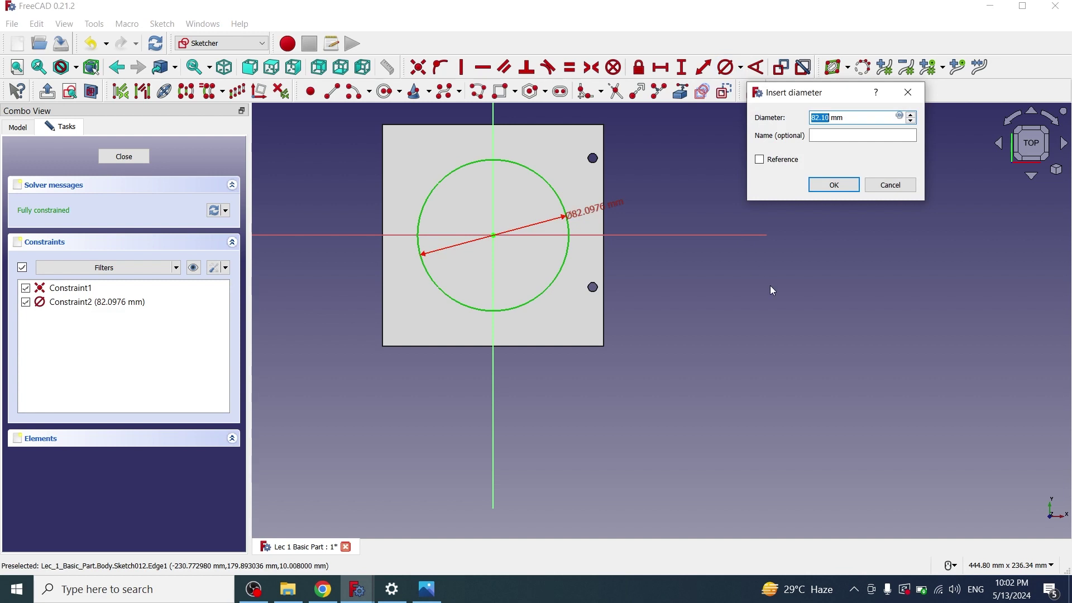
text(70)
click(827, 183)
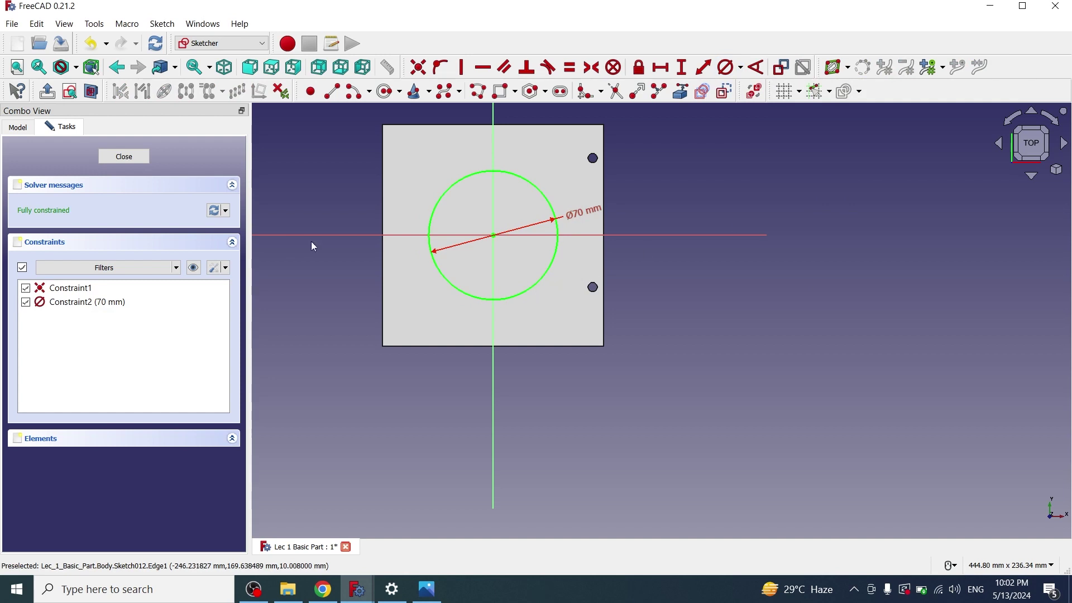
key(Escape)
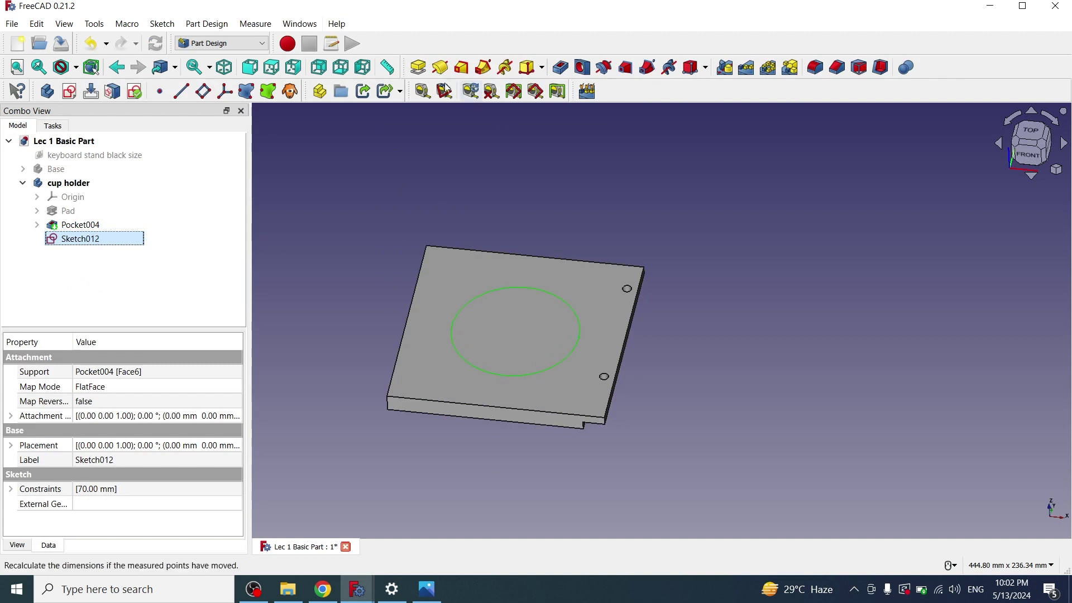
Step: Pad the 70 mm circle by 70 mm in the reversed direction, so the cylinder extends below the plate
click(418, 67)
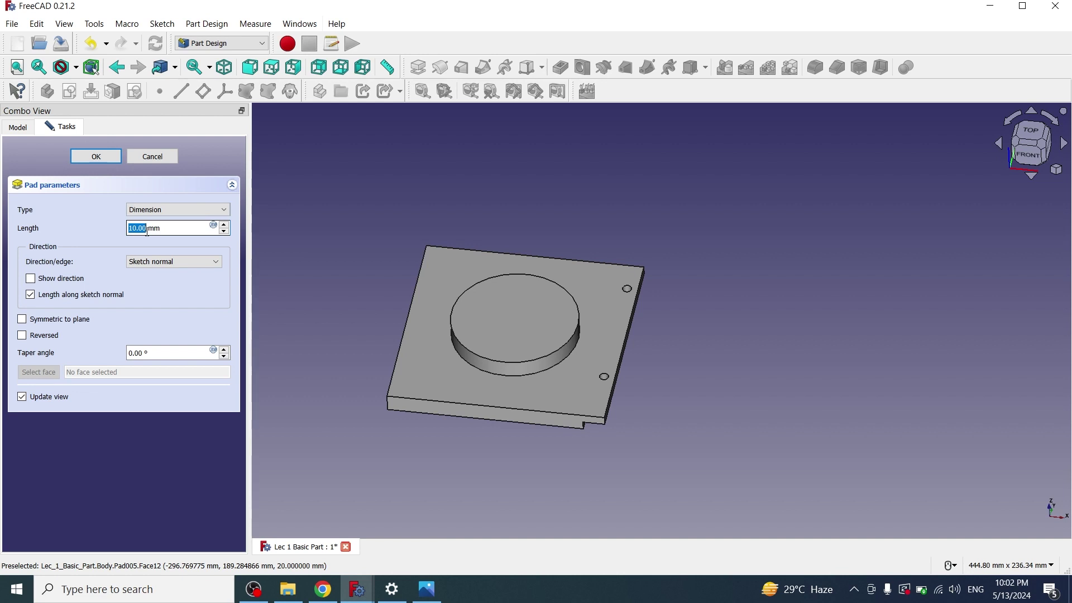
text(70)
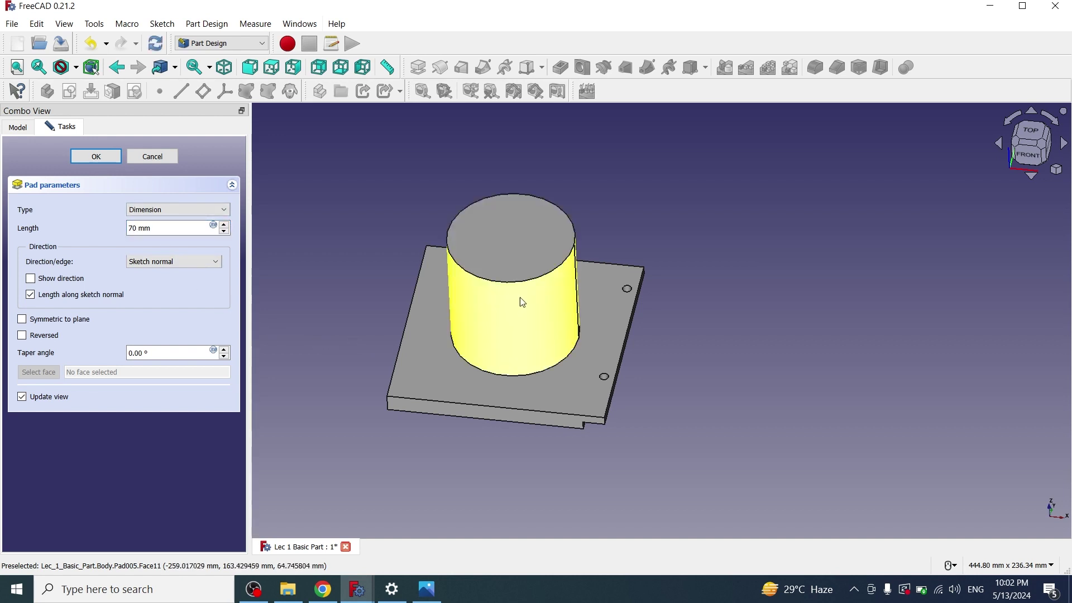
scroll(491, 462, down, 2)
middle_drag(499, 465, 491, 475)
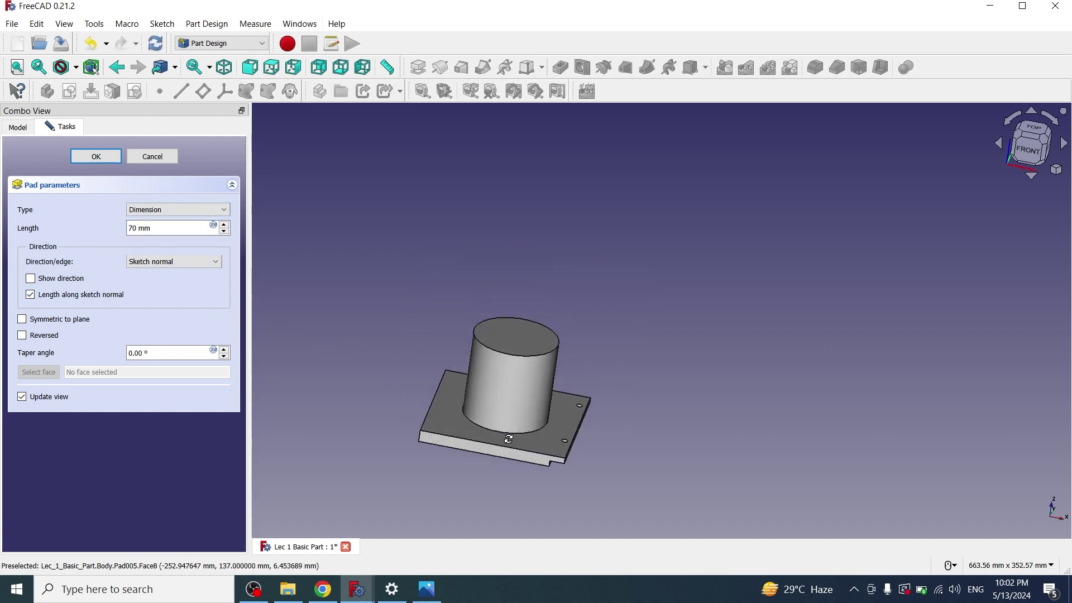
middle_drag(488, 389, 521, 305)
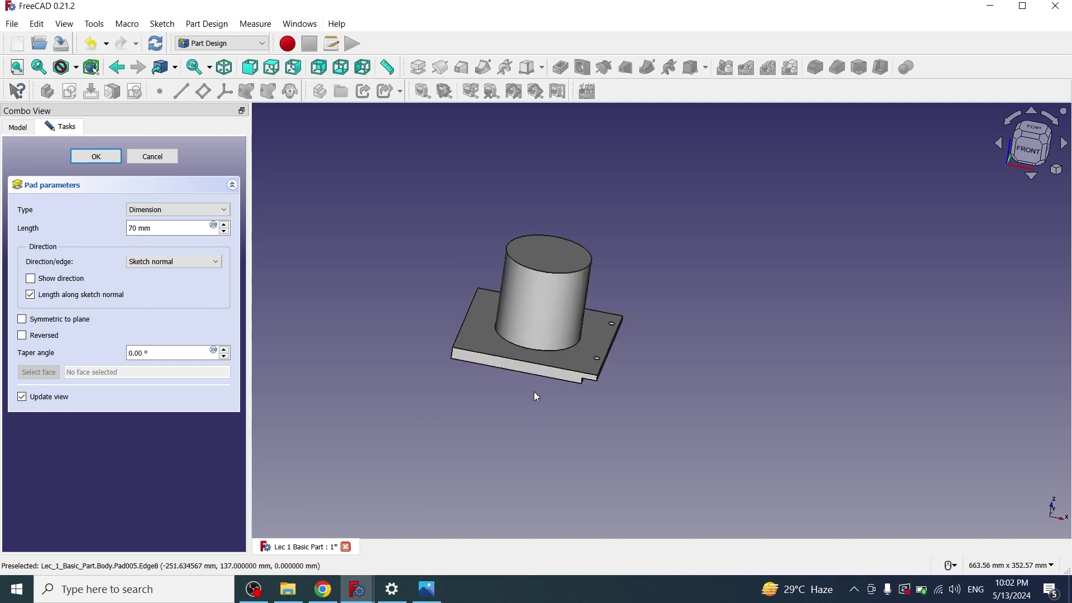
click(21, 335)
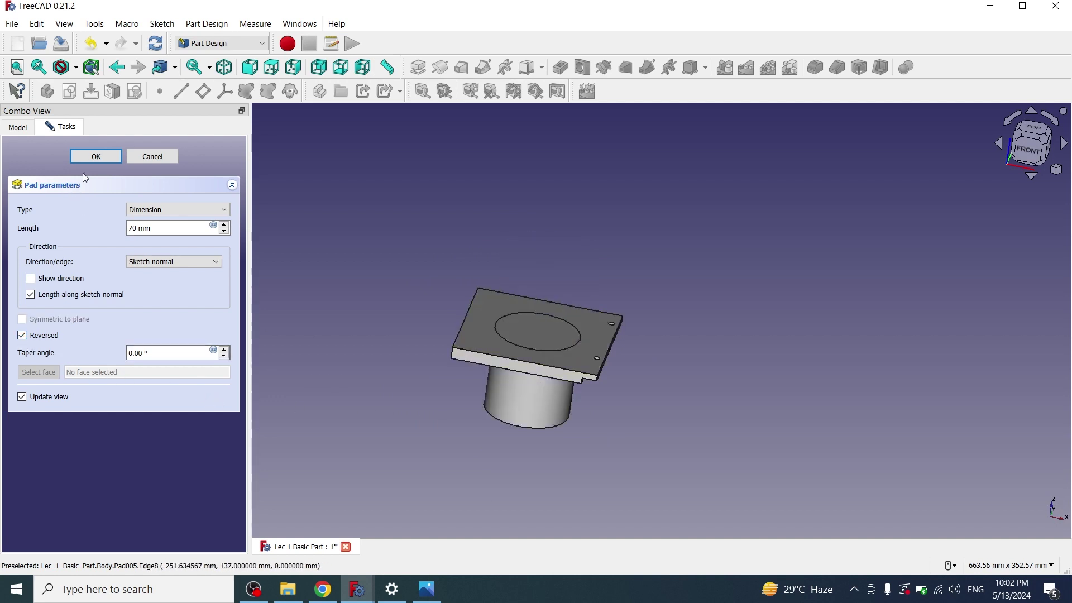
click(96, 156)
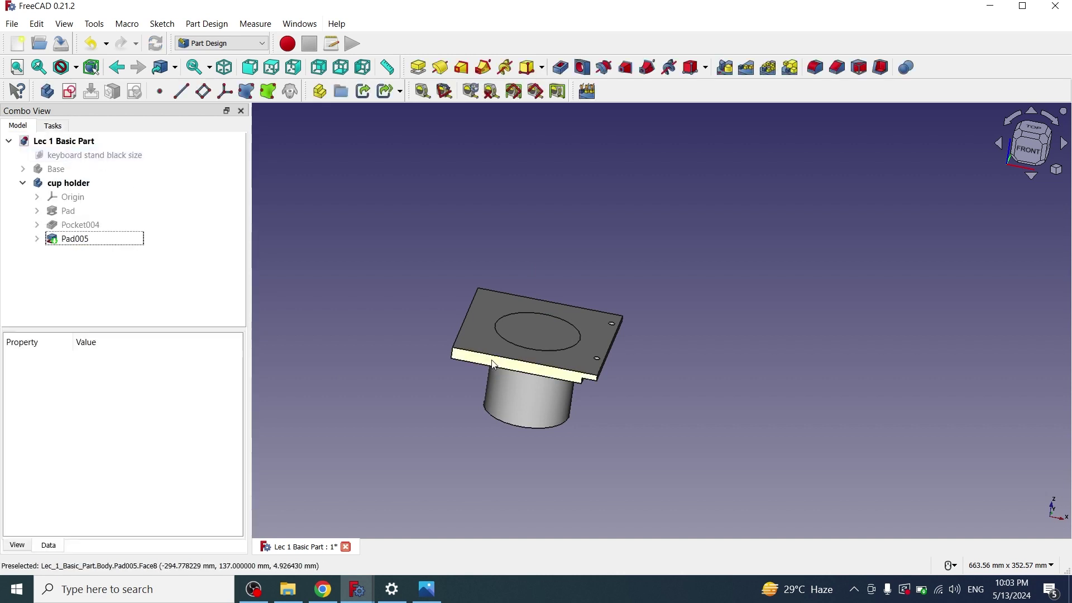
Step: Sketch a circle about 53 mm in diameter on the cylinder's round upper face, centred on the origin
click(541, 335)
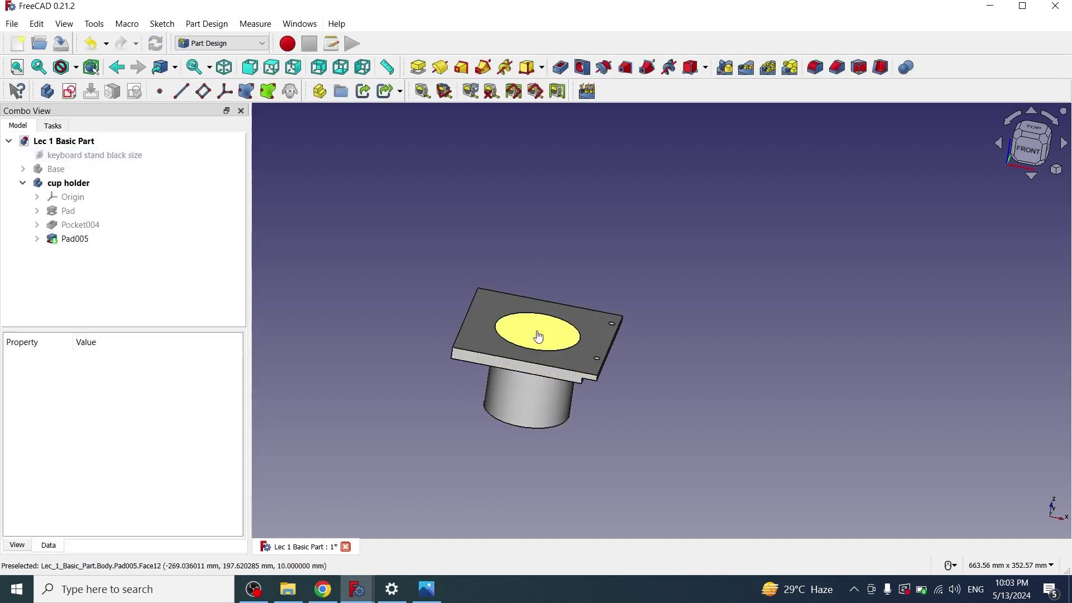
click(69, 91)
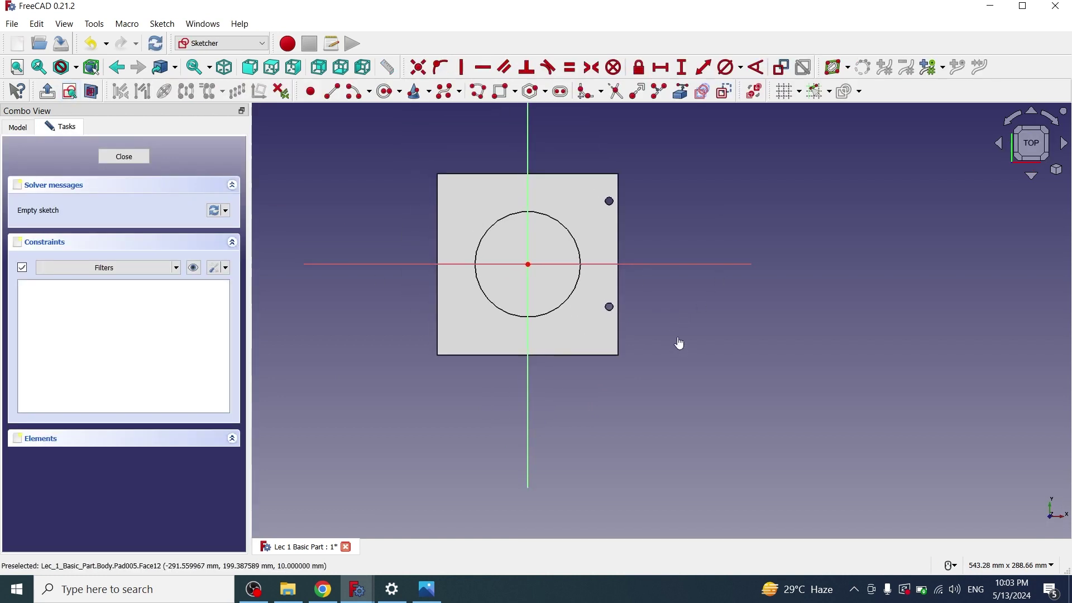
click(385, 93)
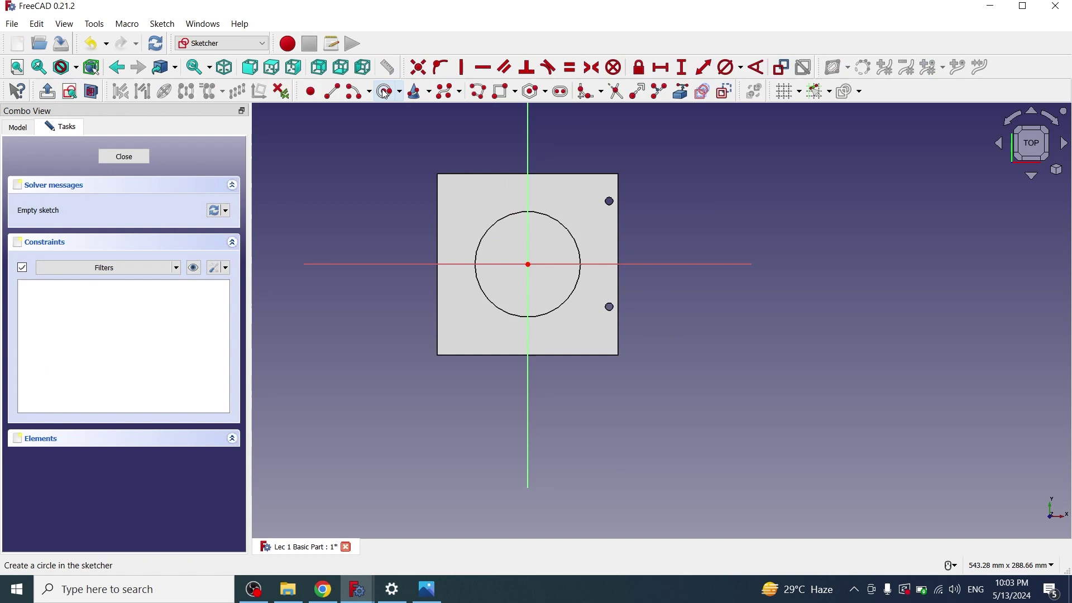
click(528, 264)
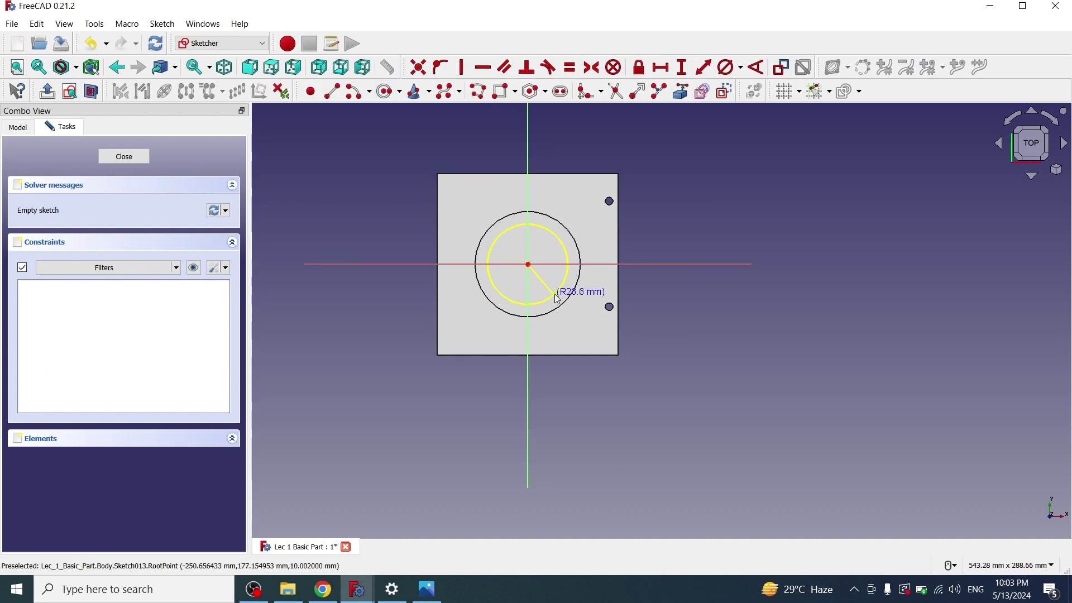
click(556, 293)
right_click(581, 293)
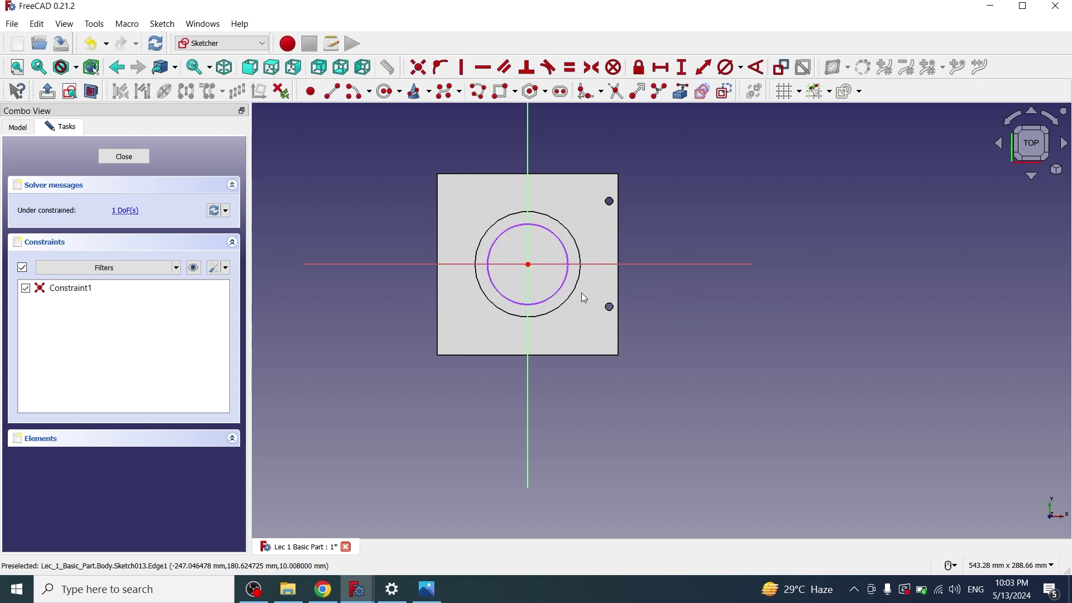
Step: Constrain the inner circle's diameter to 65 mm and finish the sketch
click(741, 68)
click(747, 99)
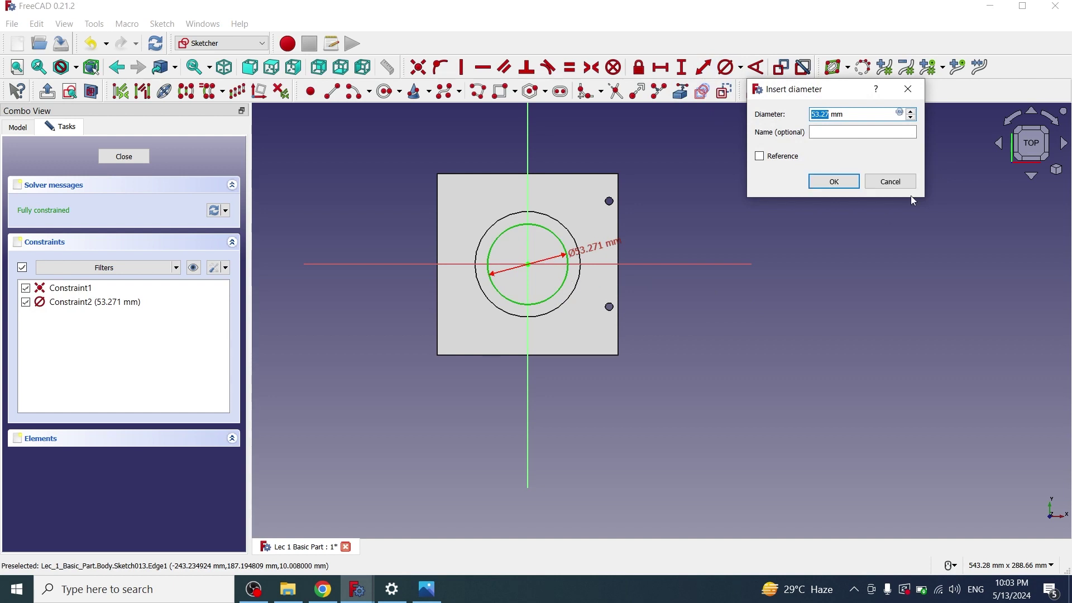
text(6)
click(842, 180)
scroll(602, 349, up, 4)
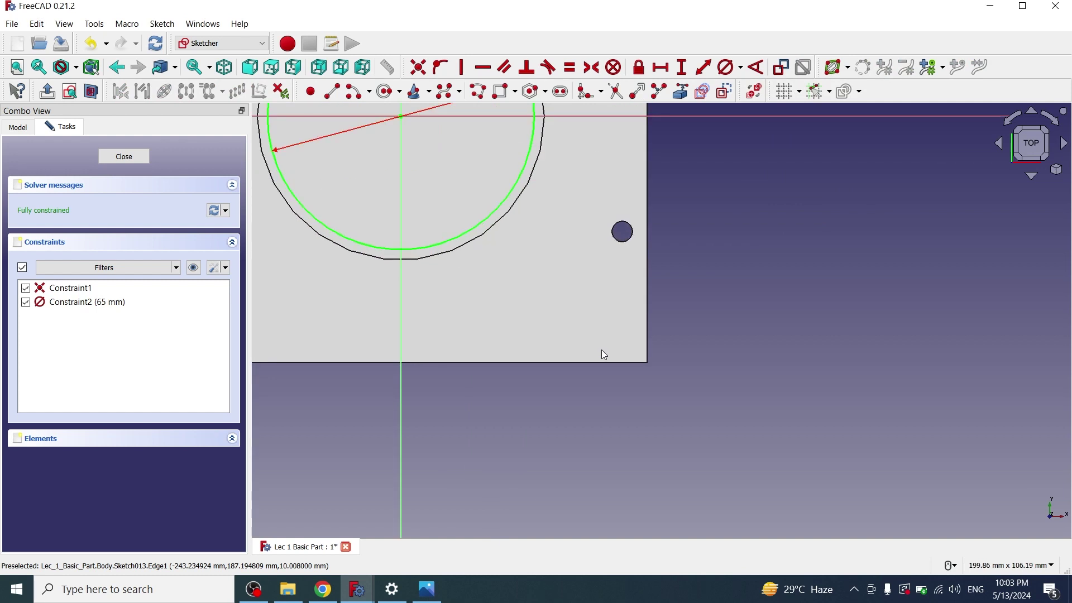
mouse_move(601, 349)
middle_down()
mouse_move(629, 401)
mouse_move(611, 387)
middle_up()
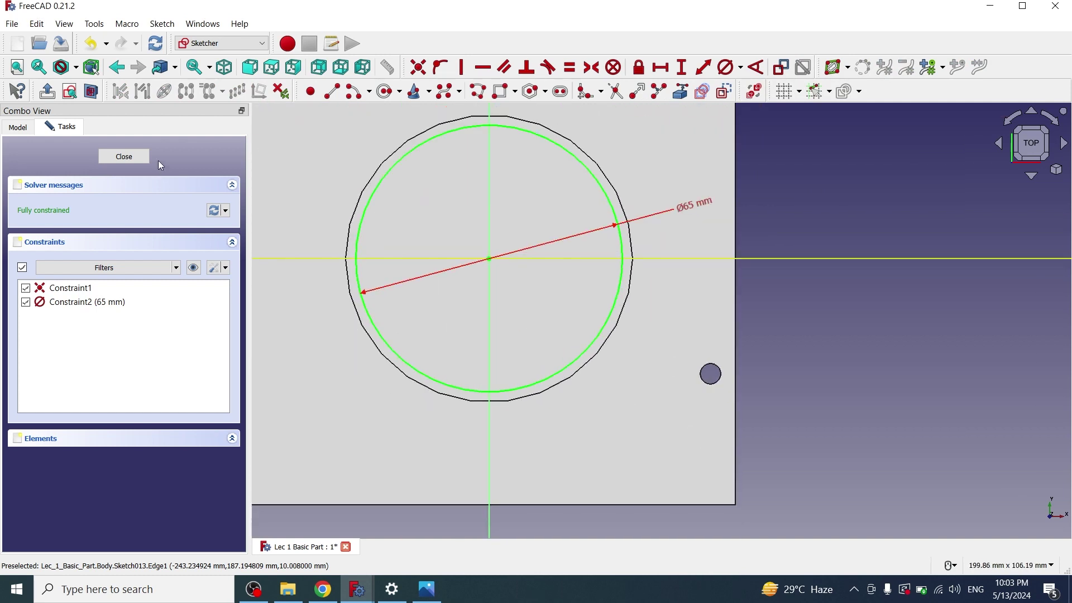
click(136, 159)
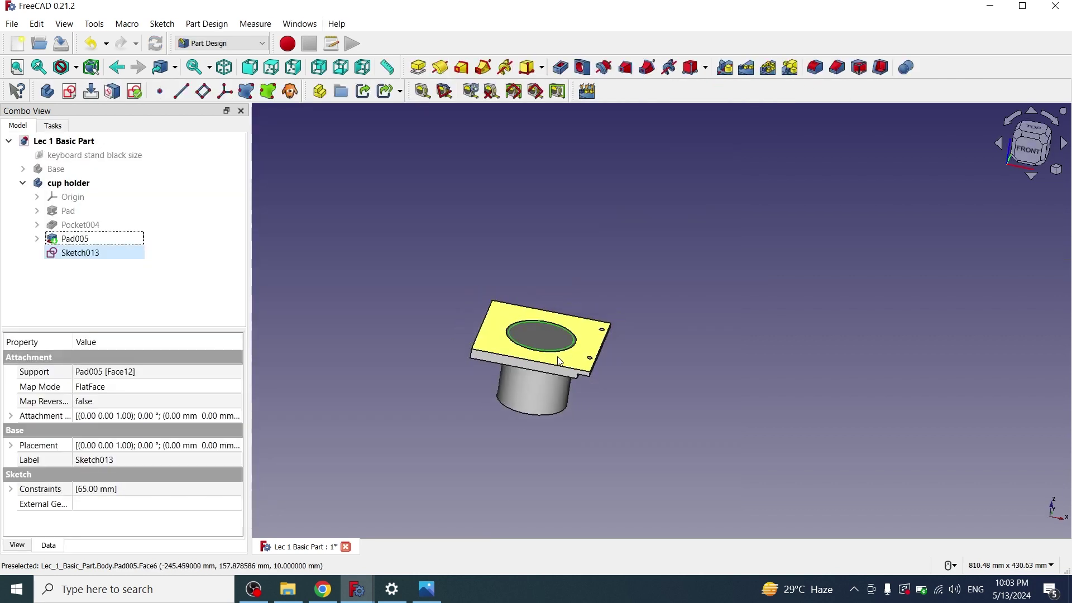
Step: Cut a 65 mm deep pocket into the cylinder from the inner circle sketch
click(560, 68)
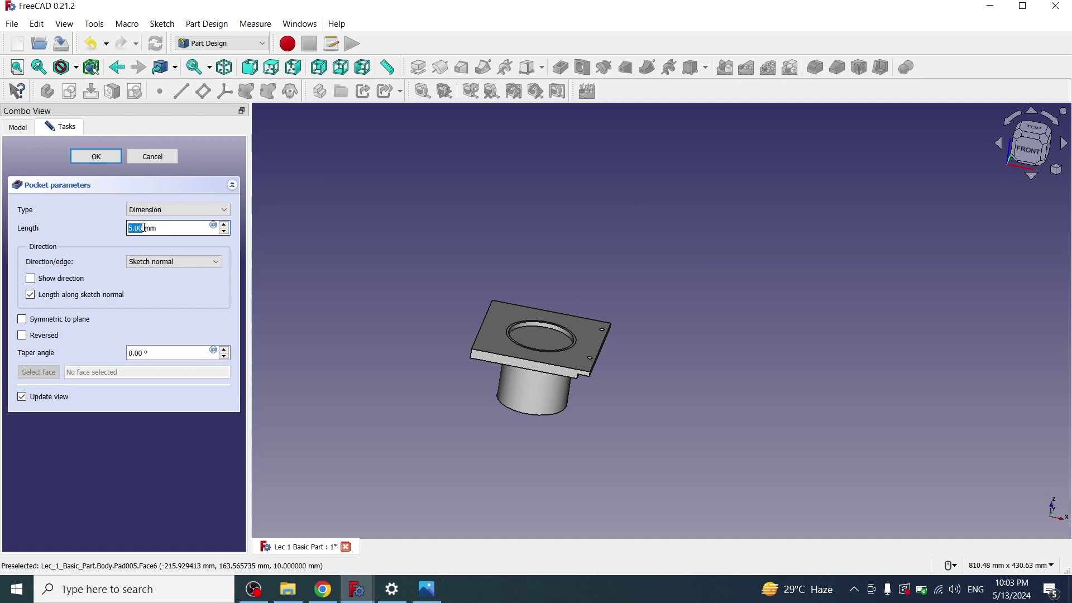
text(65)
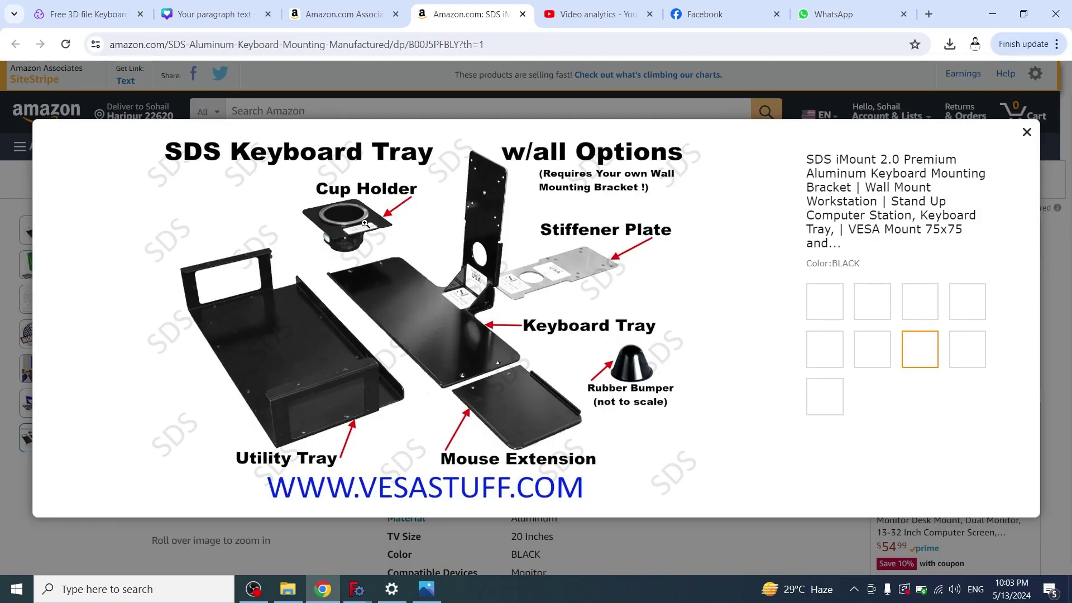
Step: Switch back to FreeCAD and start a new sketch on the cup holder's XZ base plane
mouse_move(360, 598)
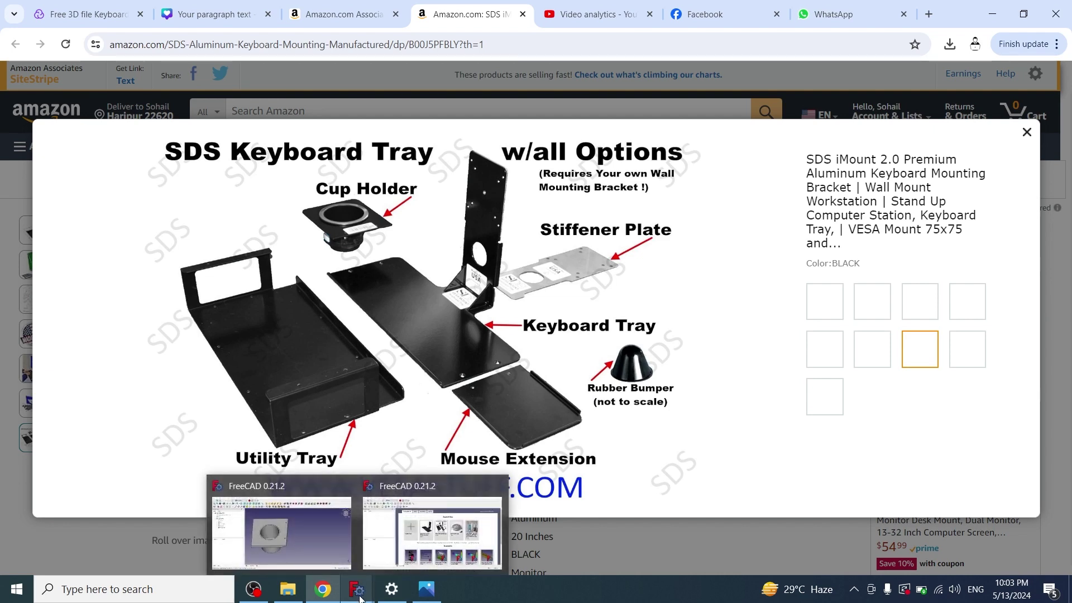
click(331, 533)
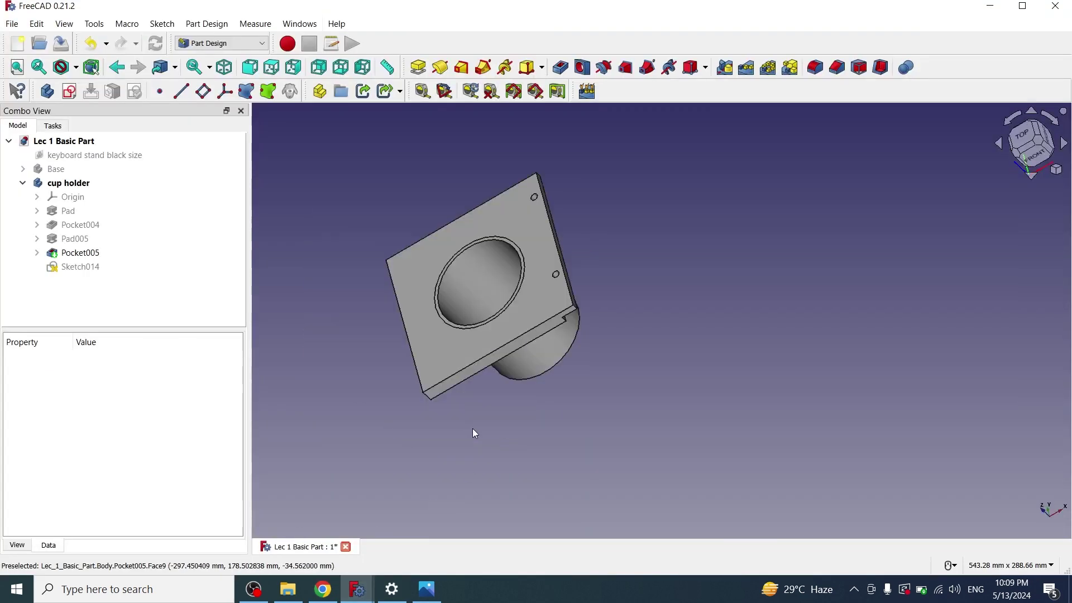
key(1)
scroll(482, 425, up, 3)
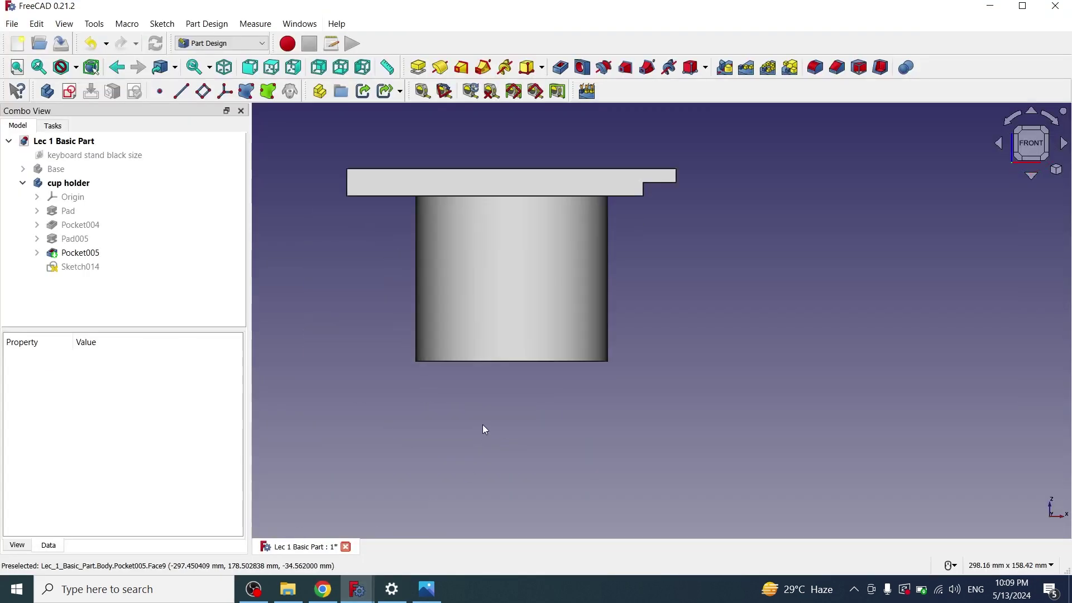
scroll(485, 430, up, 3)
scroll(449, 388, down, 3)
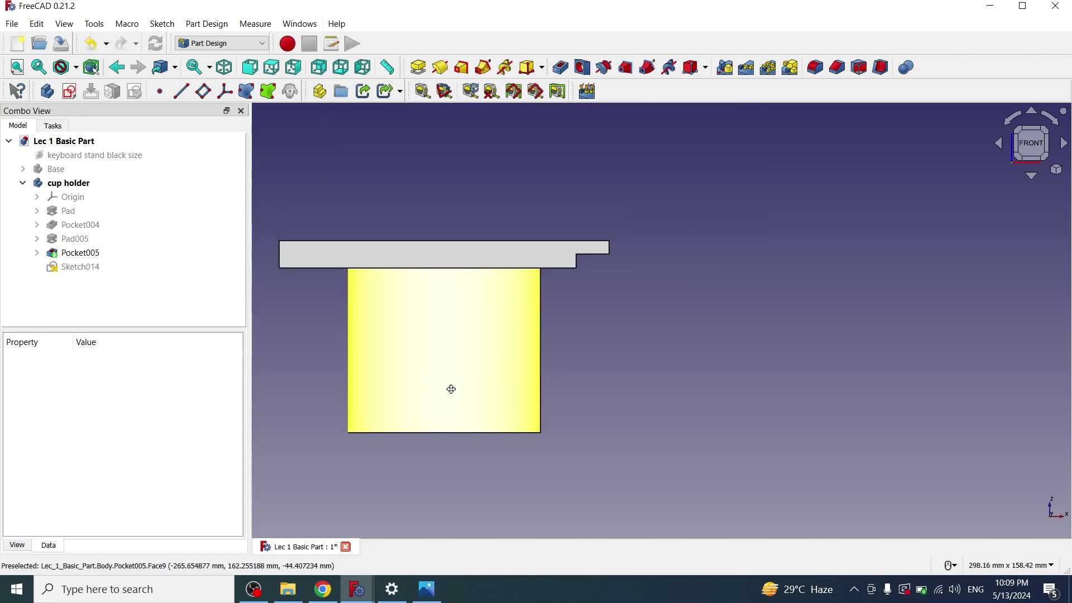
click(70, 92)
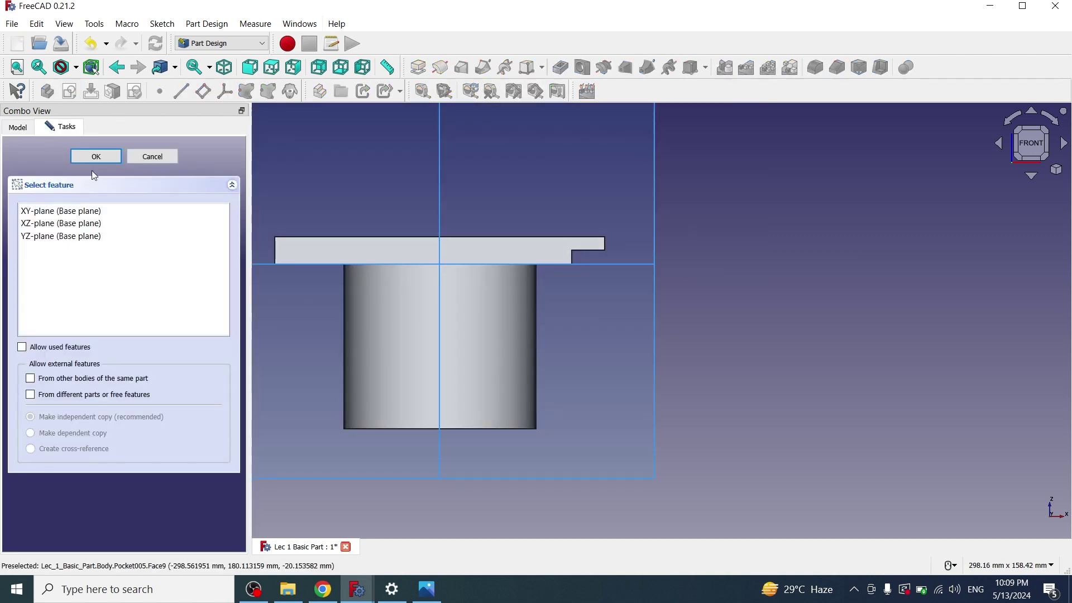
click(94, 156)
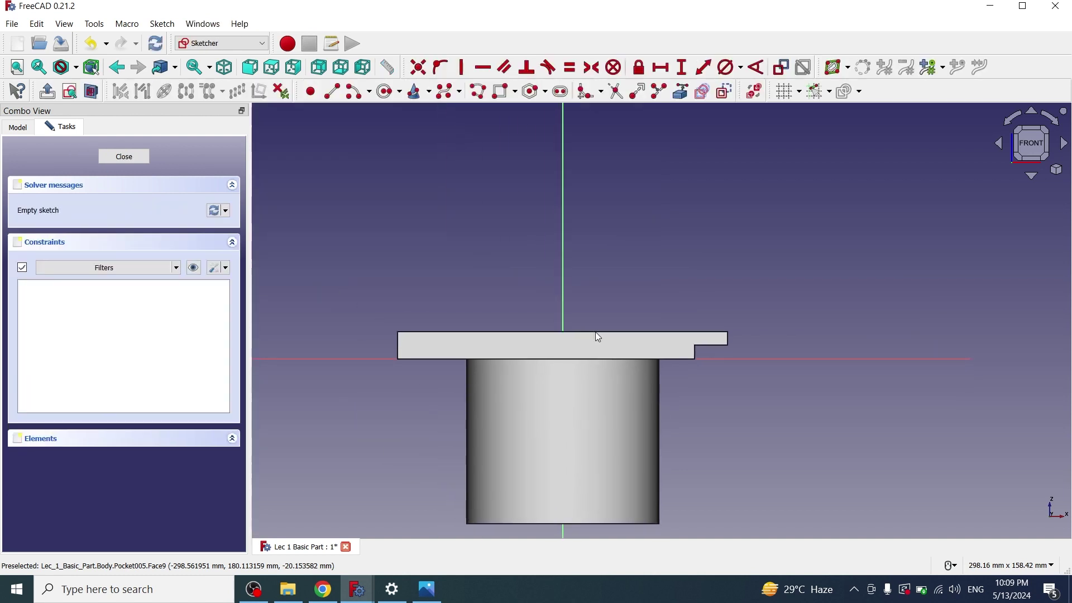
scroll(613, 341, up, 2)
scroll(631, 296, up, 1)
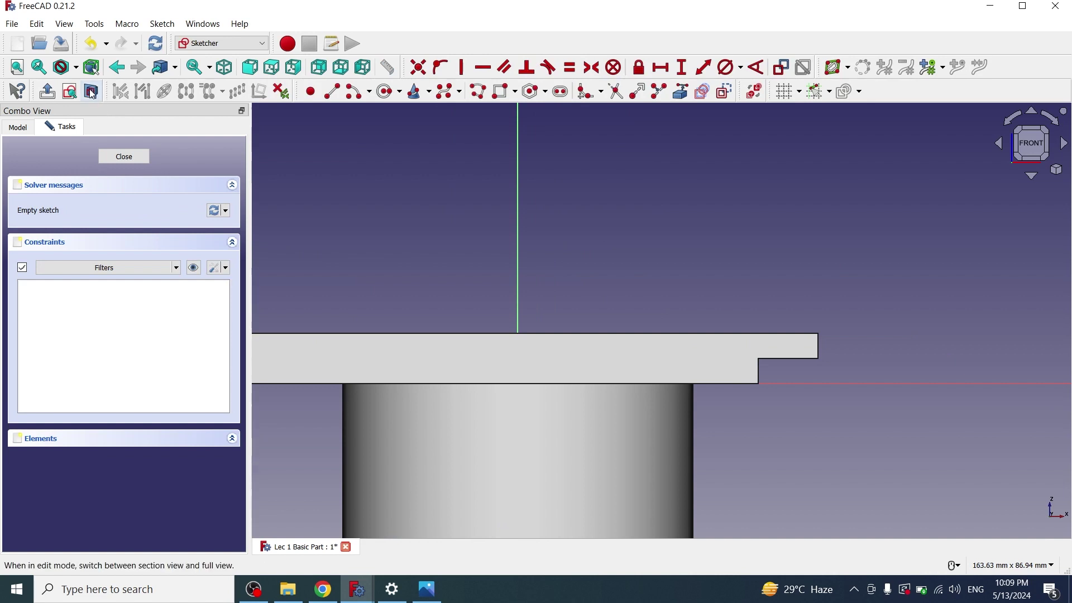
Step: Show the sketch in section view and import the inner and outer circular edges of the cup opening as external geometry
middle_drag(437, 249, 540, 365)
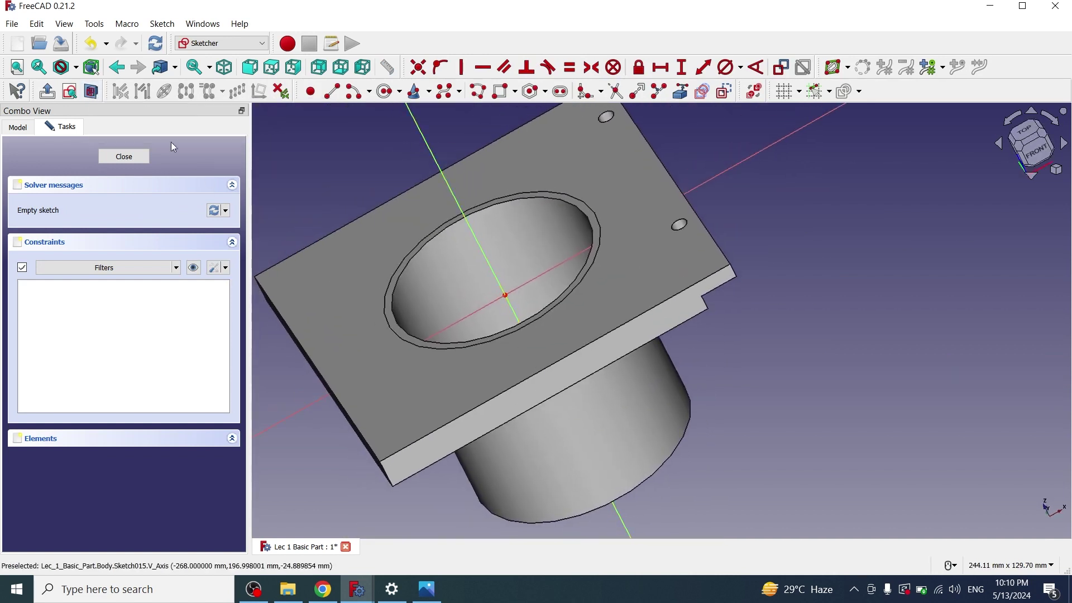
click(91, 92)
middle_drag(495, 332, 520, 382)
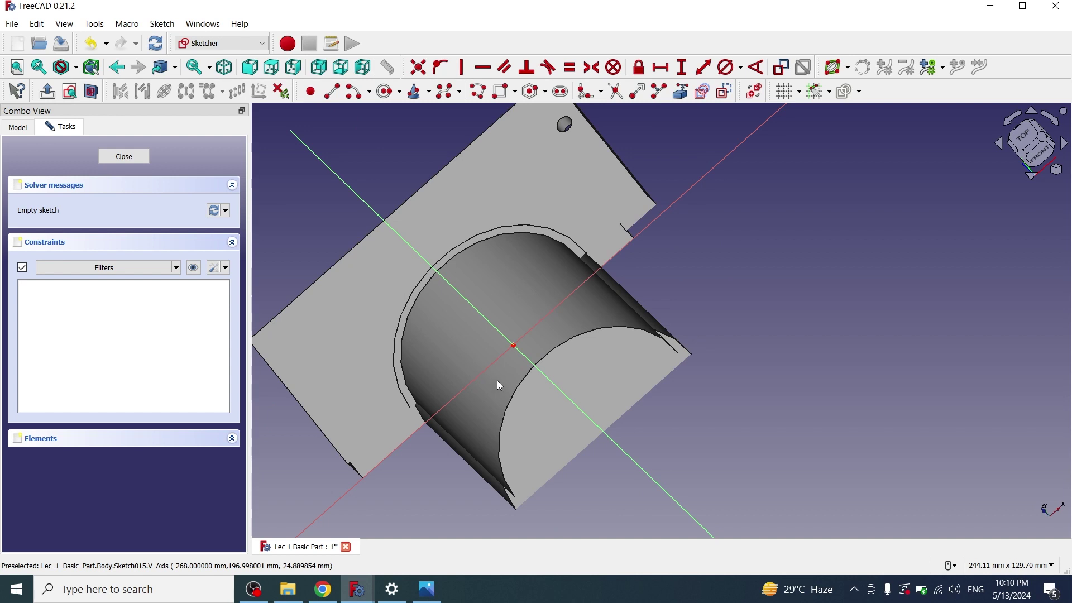
click(682, 92)
click(409, 401)
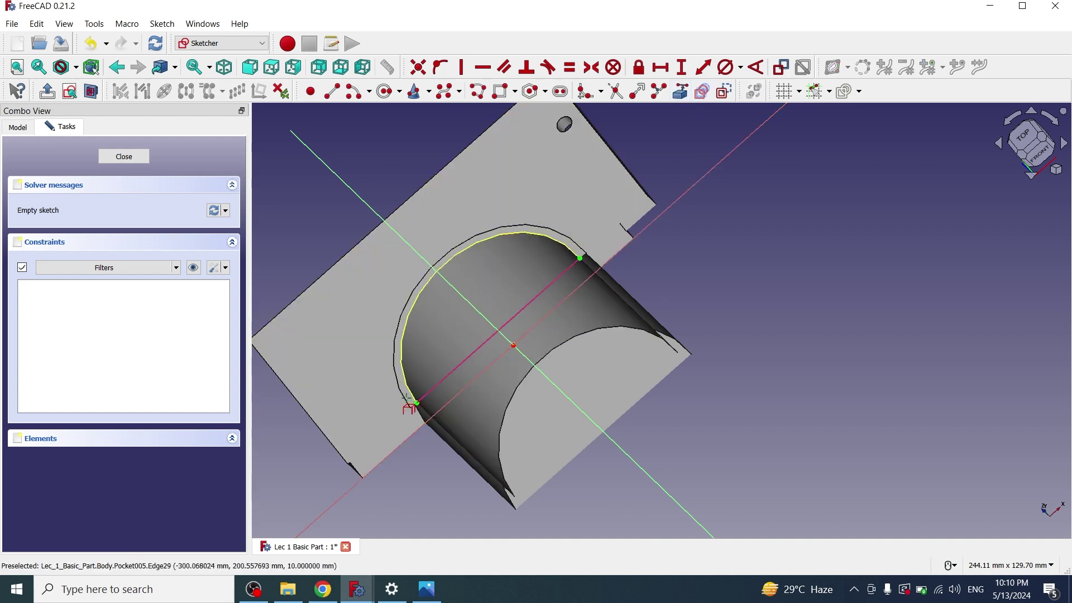
key(1)
mouse_move(530, 168)
middle_down()
mouse_move(540, 280)
mouse_move(564, 343)
mouse_move(598, 324)
middle_up()
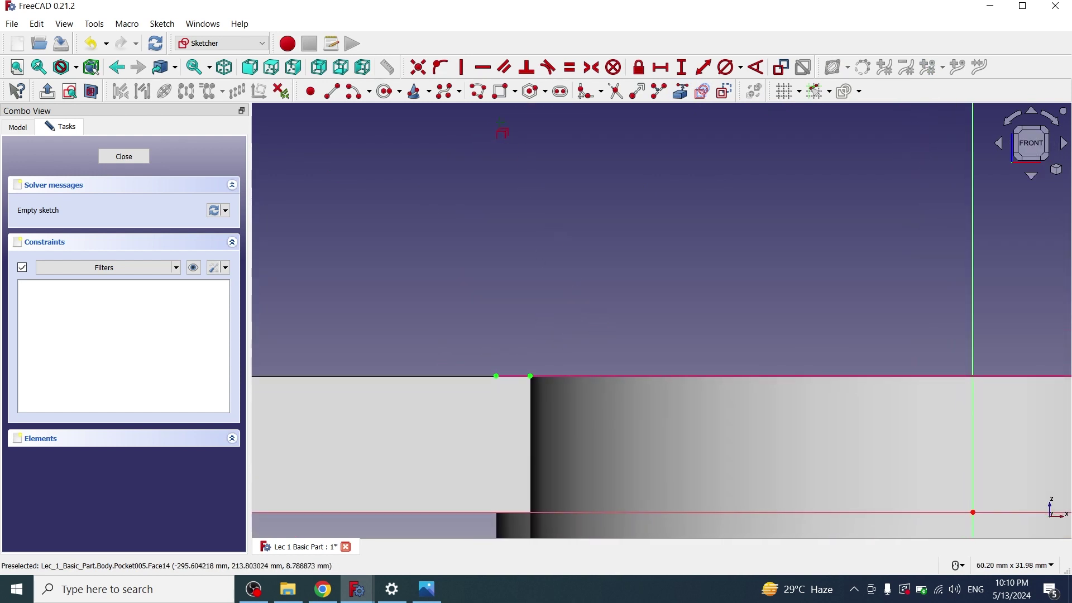
Step: Draw a closed triangle on the rim's upper face between both imported edges, with a vertical side about 4.2 mm tall at the inner edge
click(479, 93)
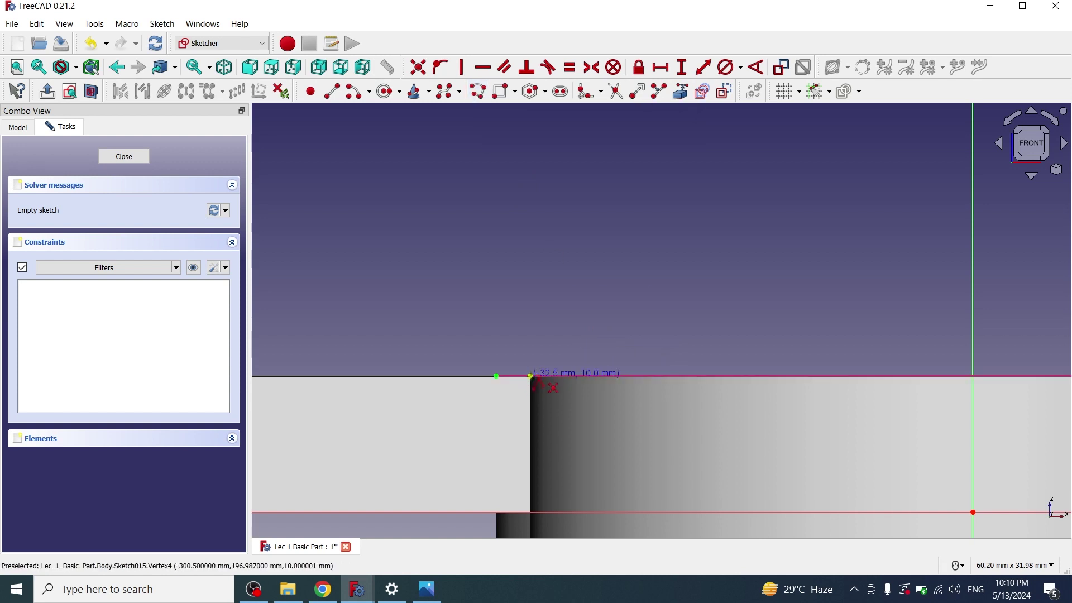
click(530, 376)
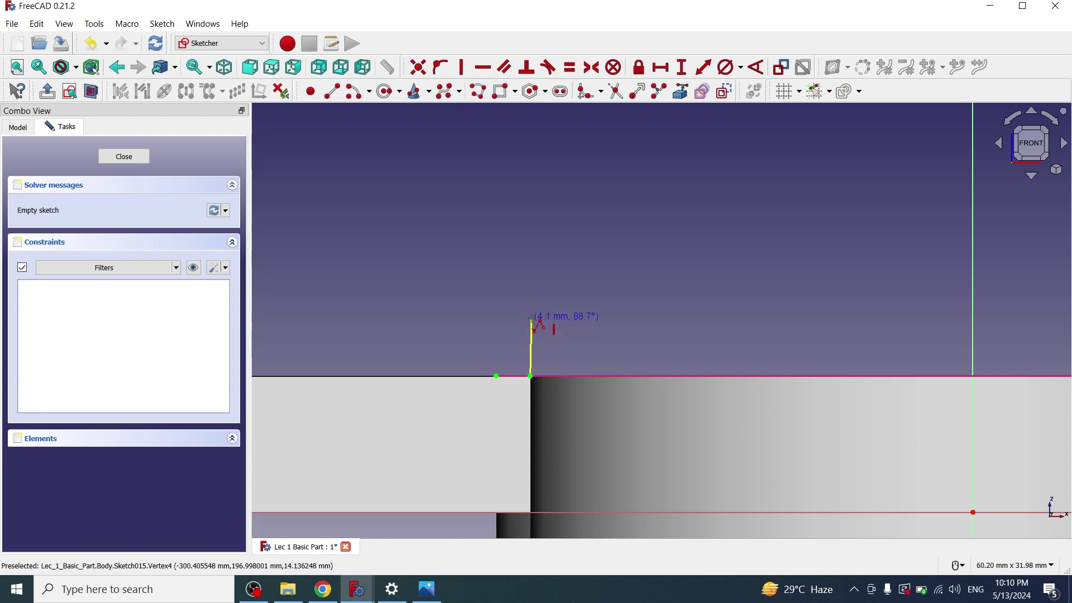
click(531, 318)
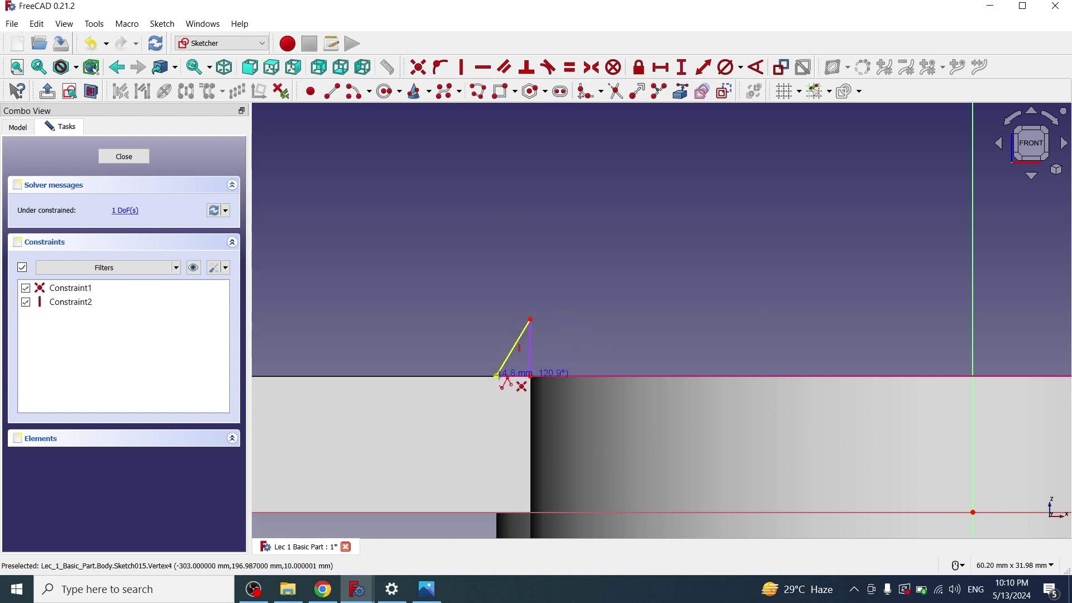
click(496, 375)
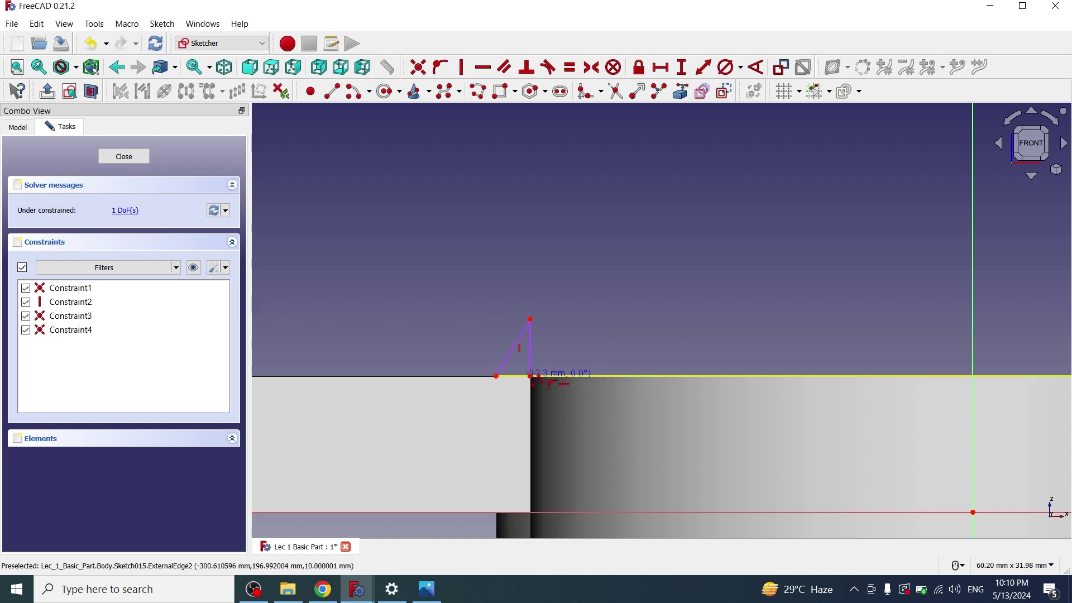
click(530, 376)
scroll(611, 374, up, 4)
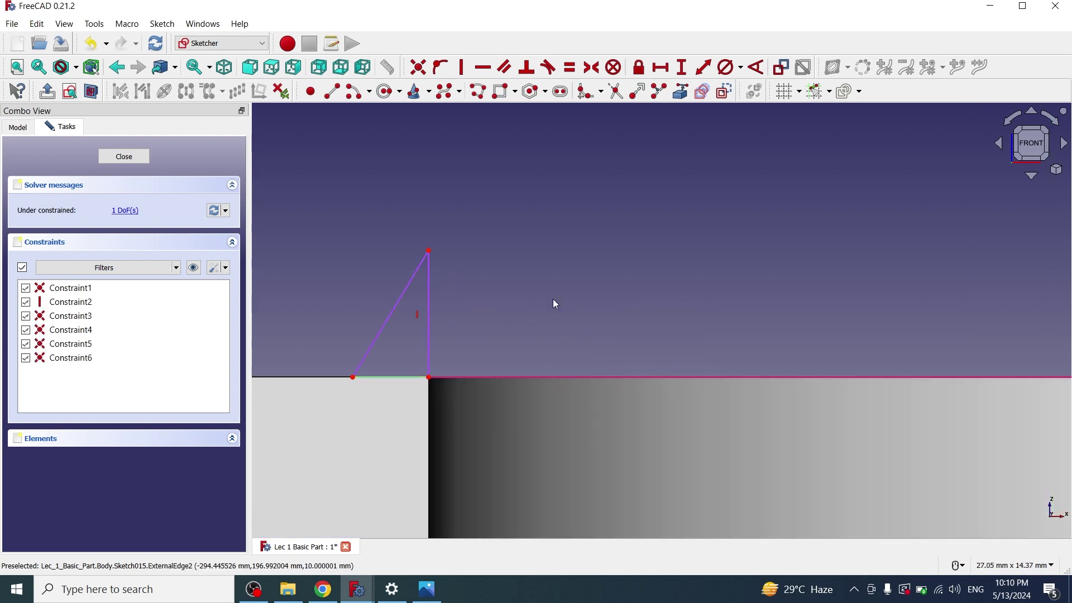
right_click(485, 337)
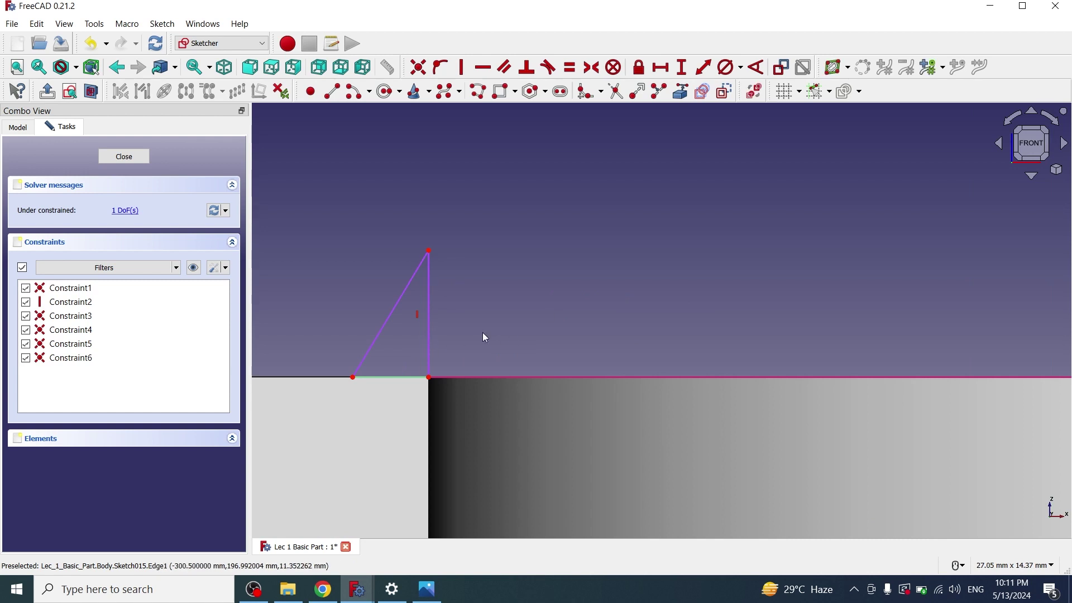
Step: Constrain the triangle's vertical side to 5 mm and finish the sketch
click(430, 323)
click(682, 67)
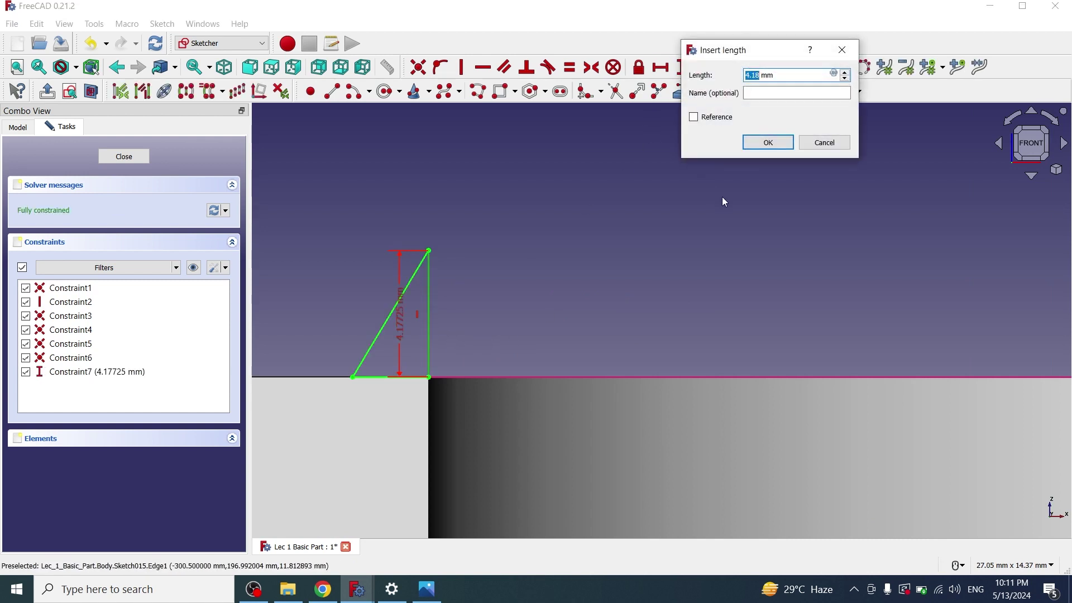
text(5)
key(Return)
scroll(564, 300, down, 3)
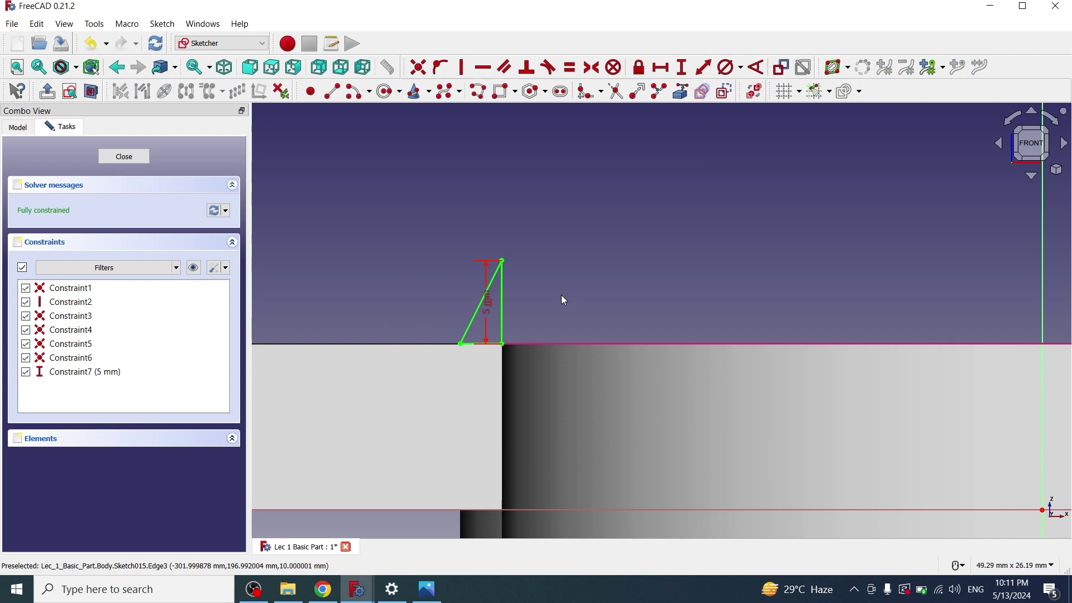
click(112, 157)
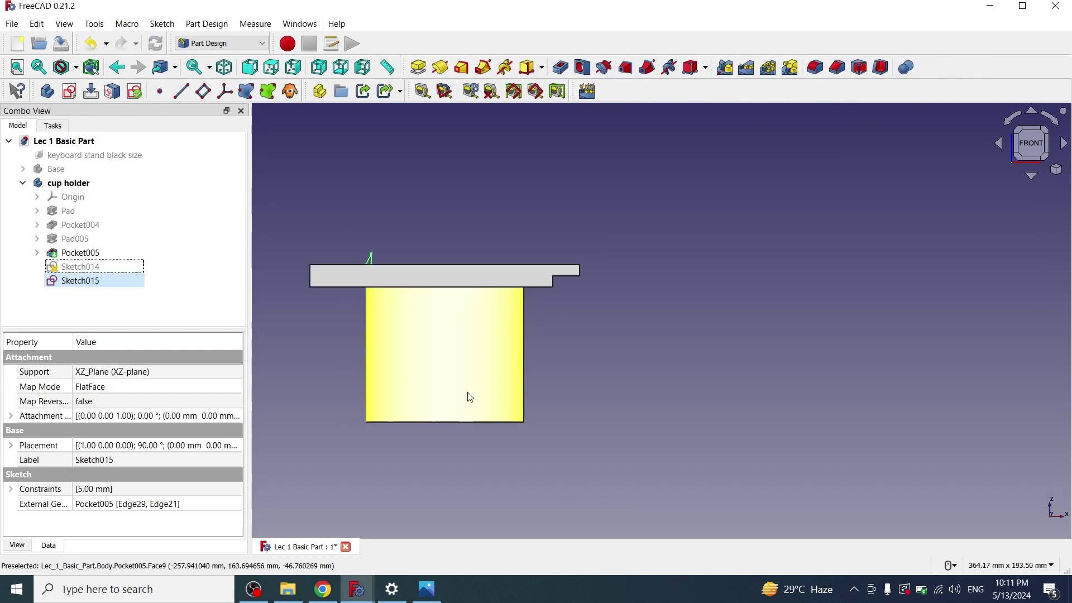
Step: Create an additive pipe that sweeps the triangular profile along the cup opening's inner circular edge
middle_drag(469, 397, 629, 422)
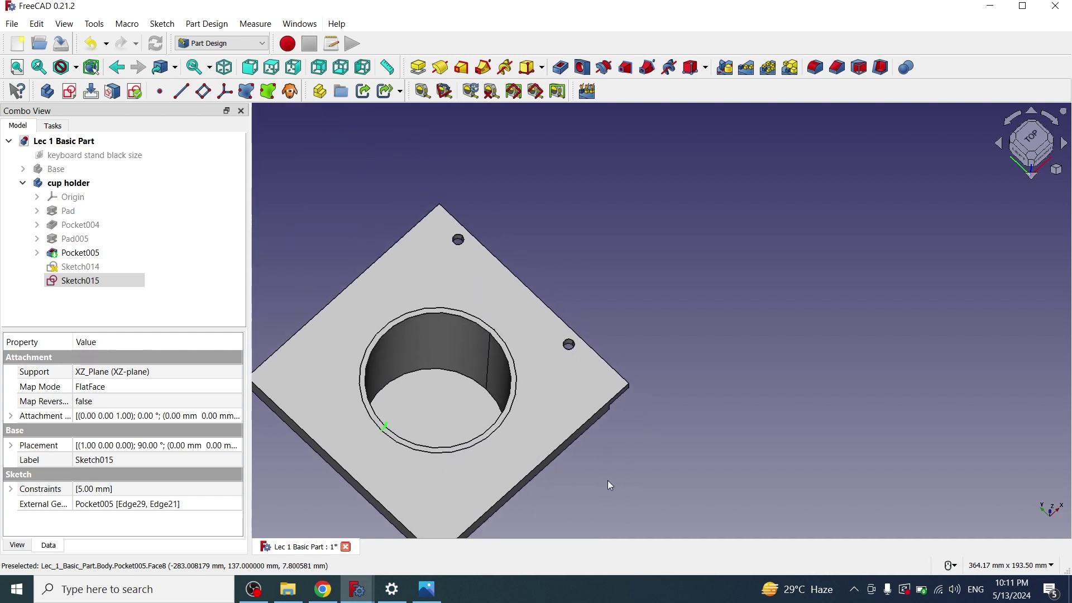
middle_drag(610, 486, 705, 369)
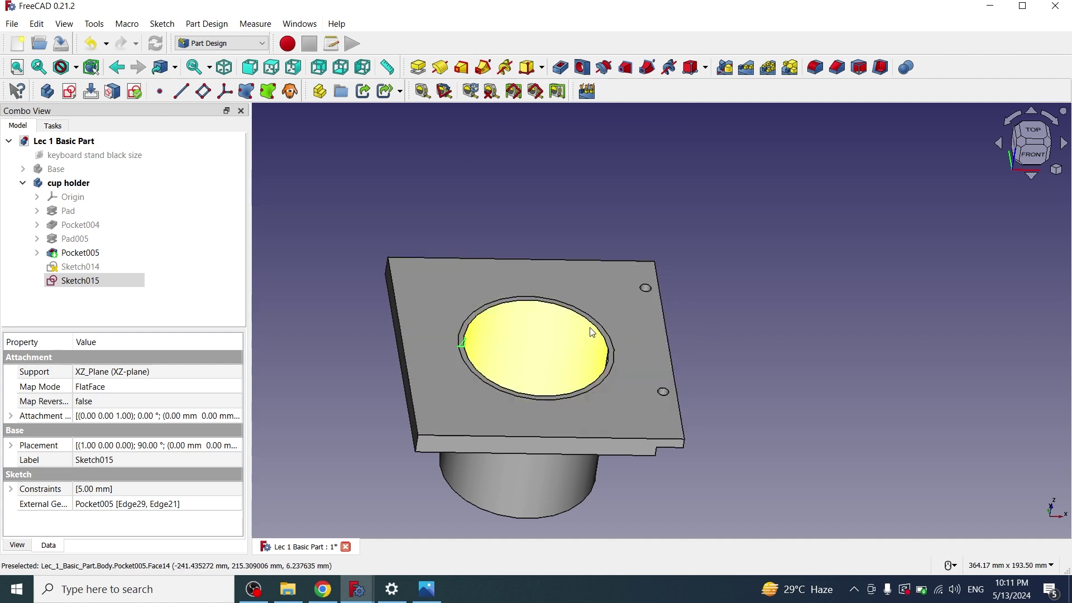
click(72, 283)
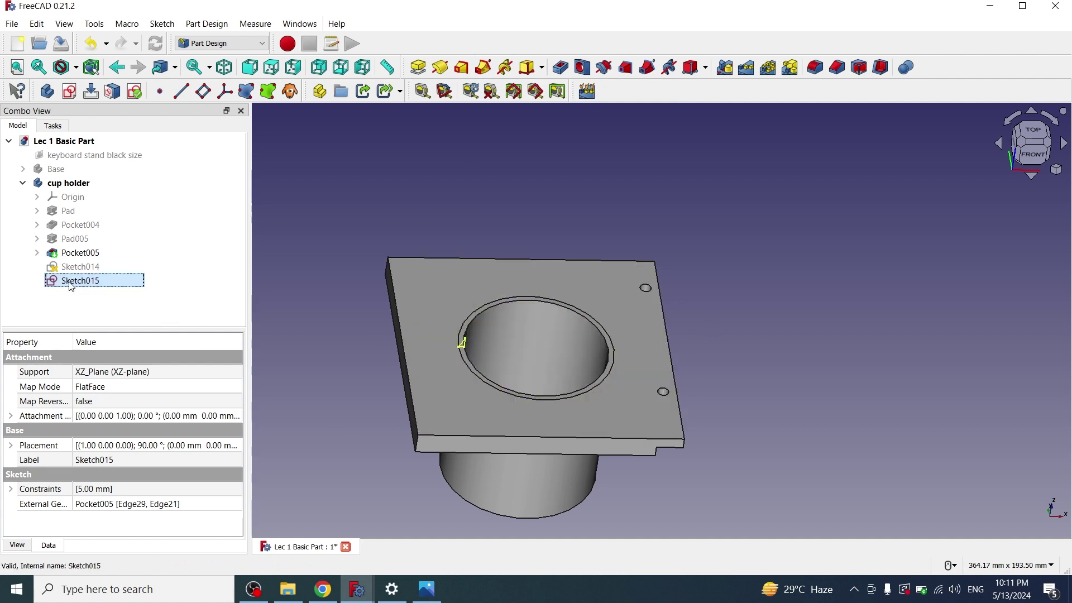
click(483, 68)
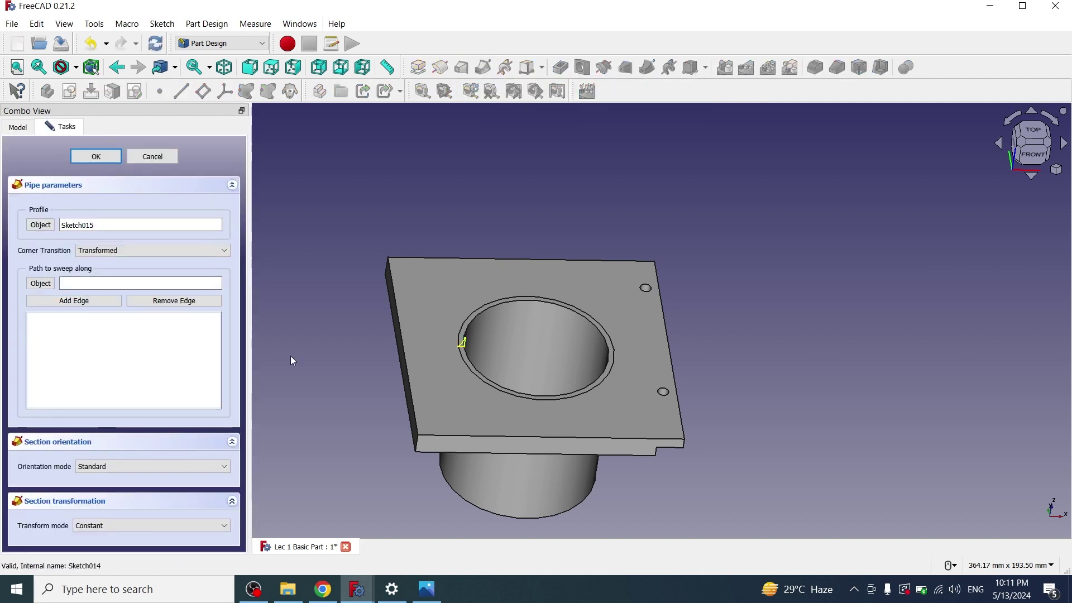
click(69, 305)
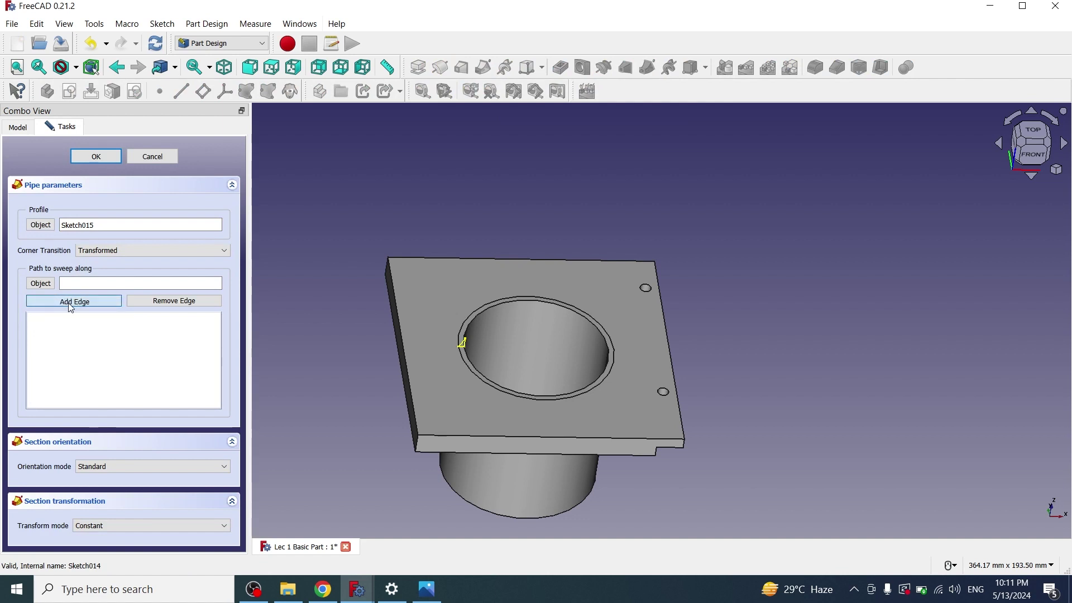
click(475, 369)
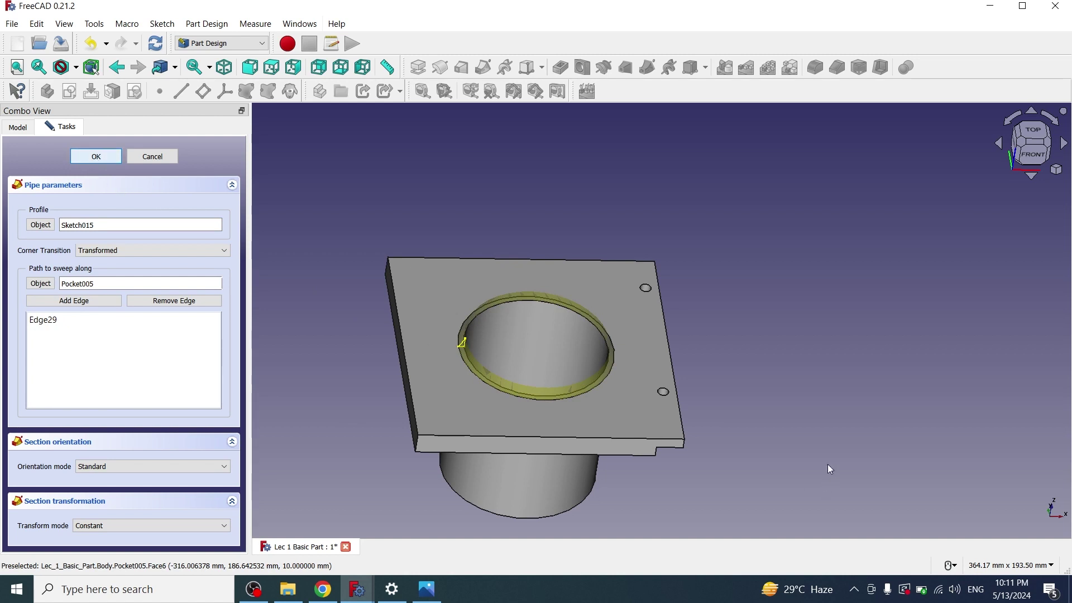
middle_drag(763, 414, 730, 427)
mouse_move(729, 429)
middle_down()
mouse_move(711, 426)
mouse_move(713, 439)
middle_up()
key(1)
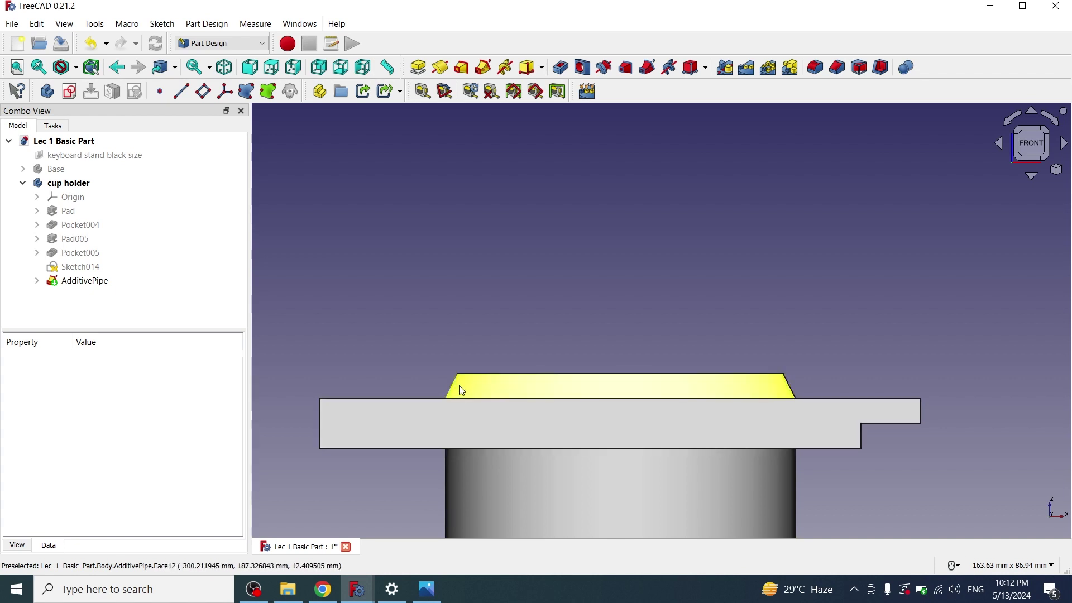
Step: Reopen the pipe's profile sketch and delete the triangle's sloped side
click(37, 281)
click(92, 296)
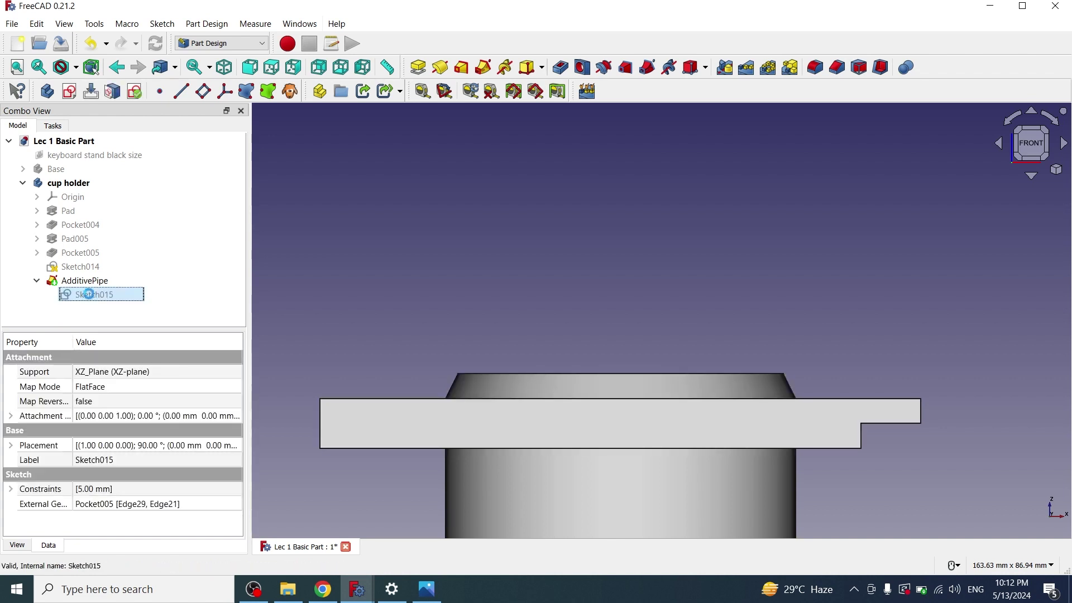
double_click(89, 294)
scroll(376, 416, up, 4)
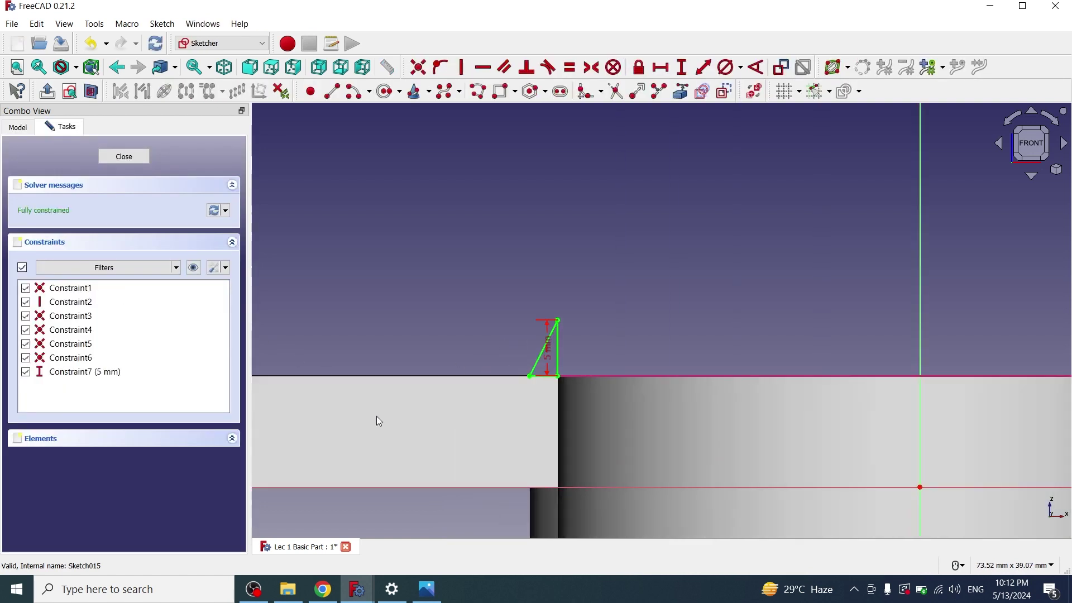
scroll(376, 416, up, 1)
click(579, 336)
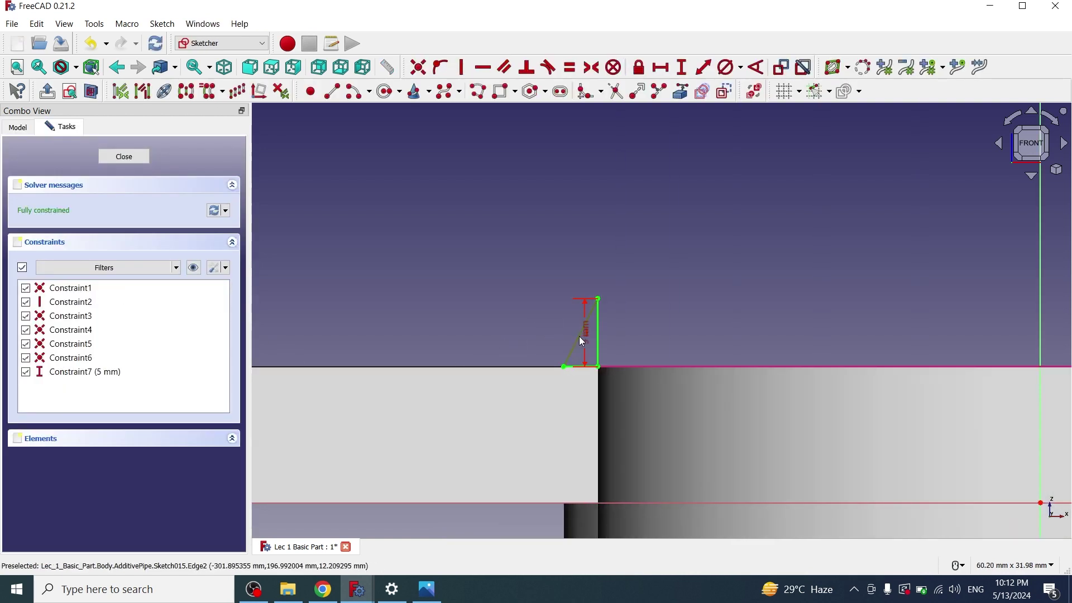
key(Delete)
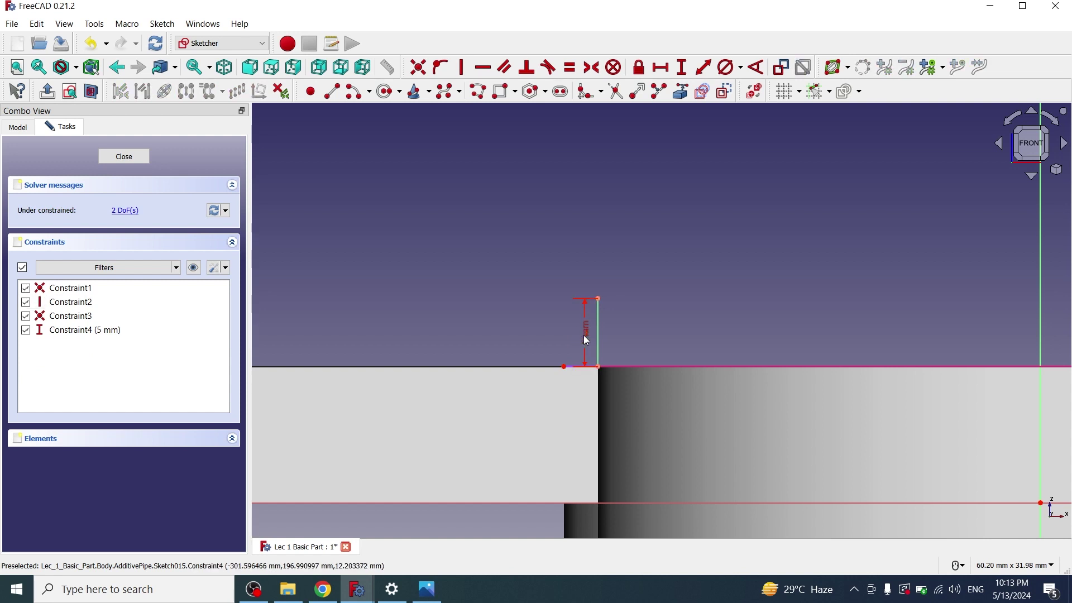
Step: Set the height of the profile's vertical side to 4 mm
scroll(583, 337, up, 5)
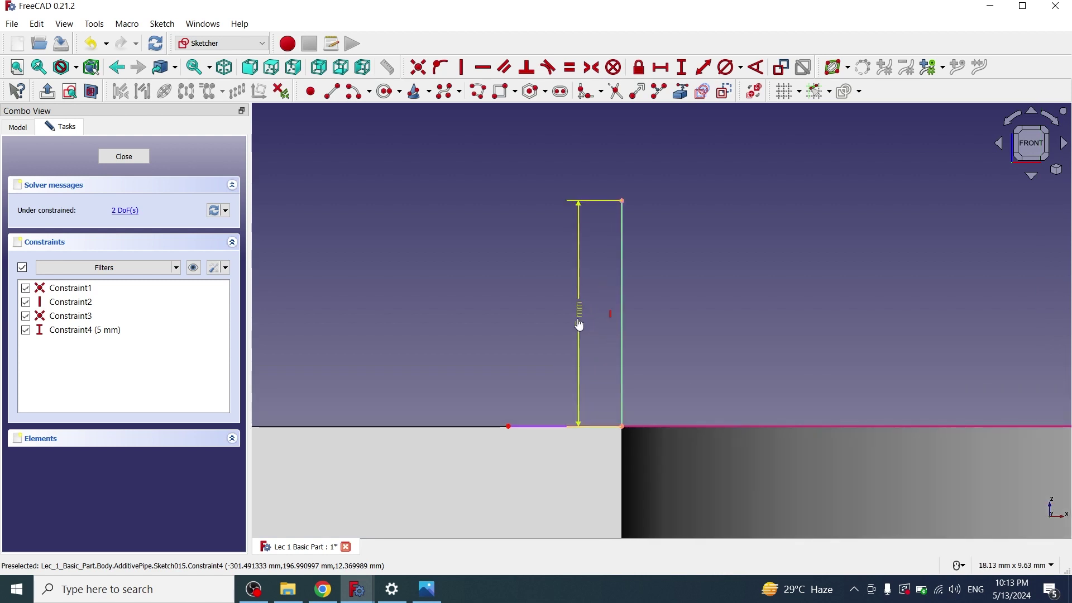
double_click(580, 325)
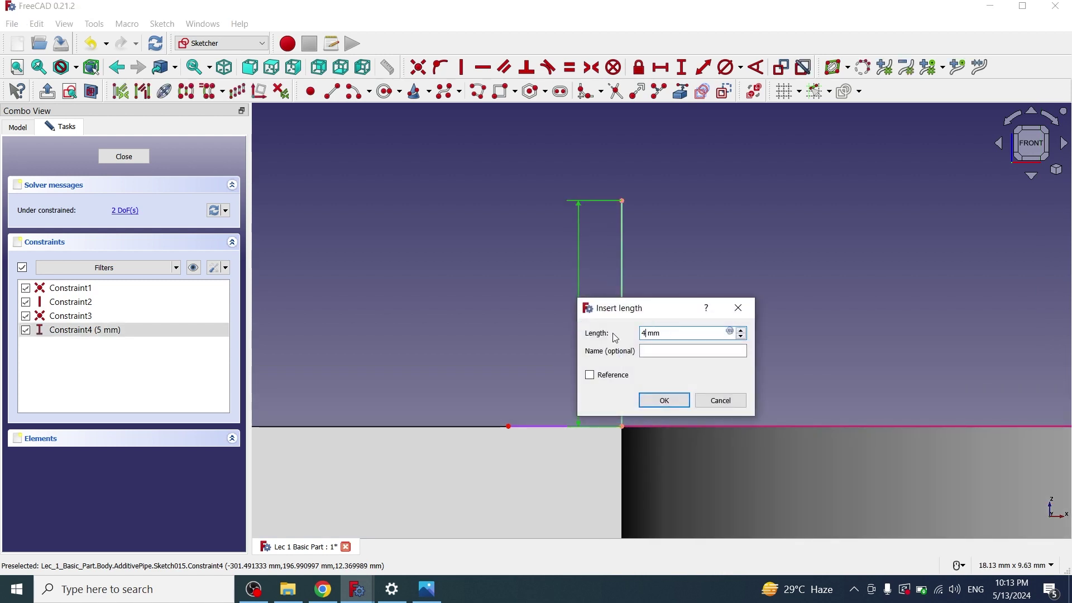
click(665, 401)
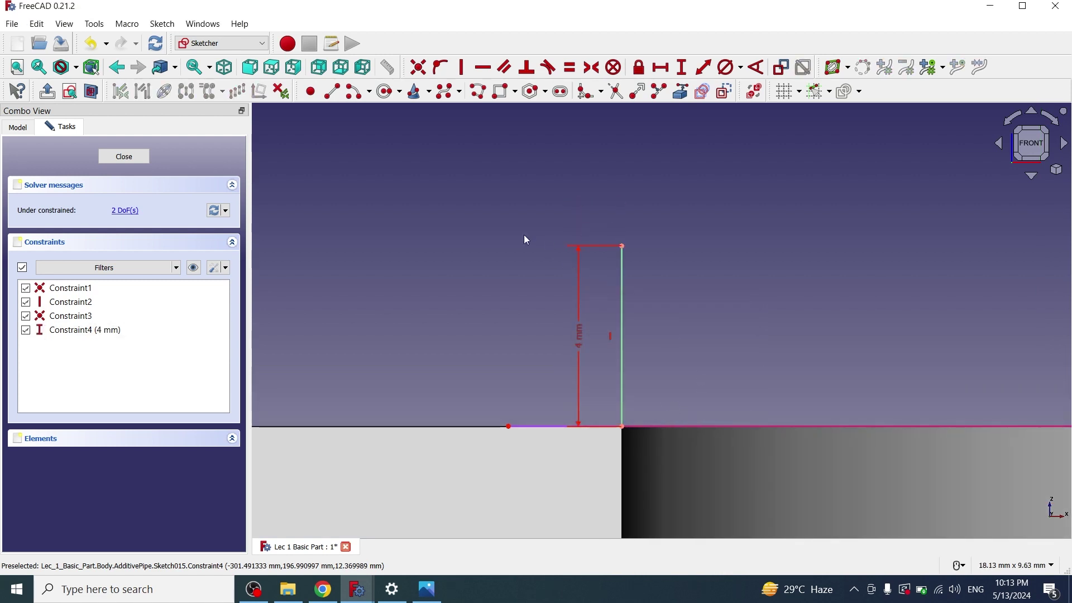
Step: Close the rim profile with a three-point arc of about 4.9 mm radius, bulging outward between the vertical and bottom sides' free ends
click(369, 94)
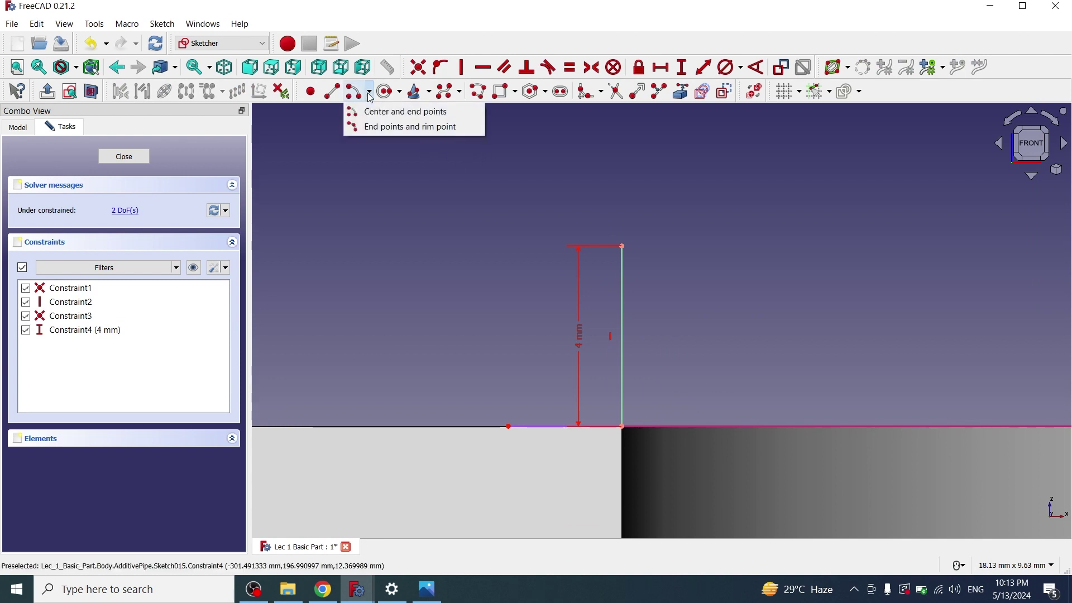
click(390, 127)
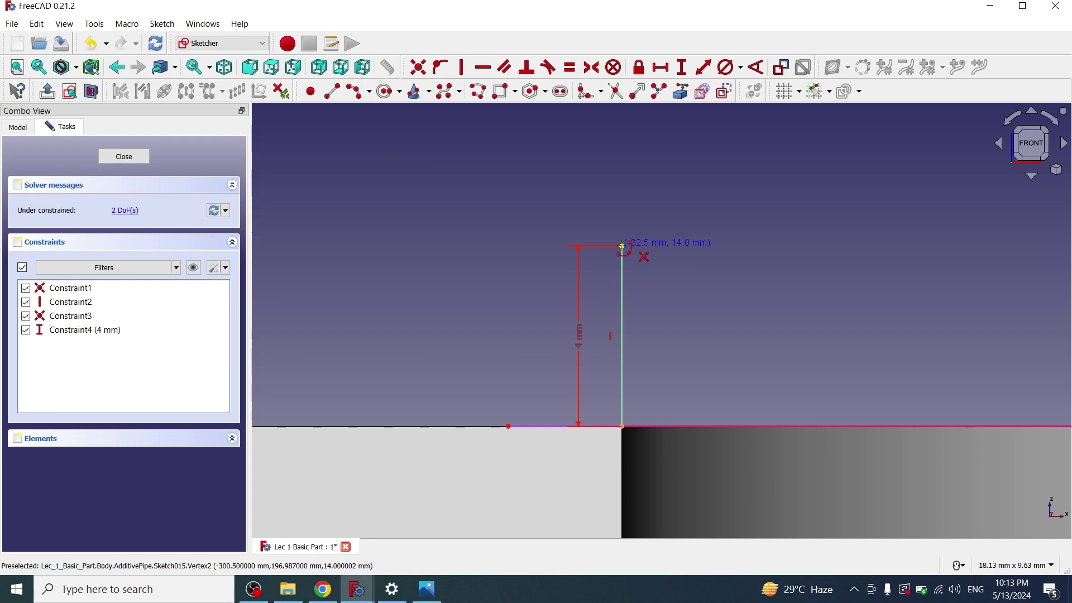
click(621, 246)
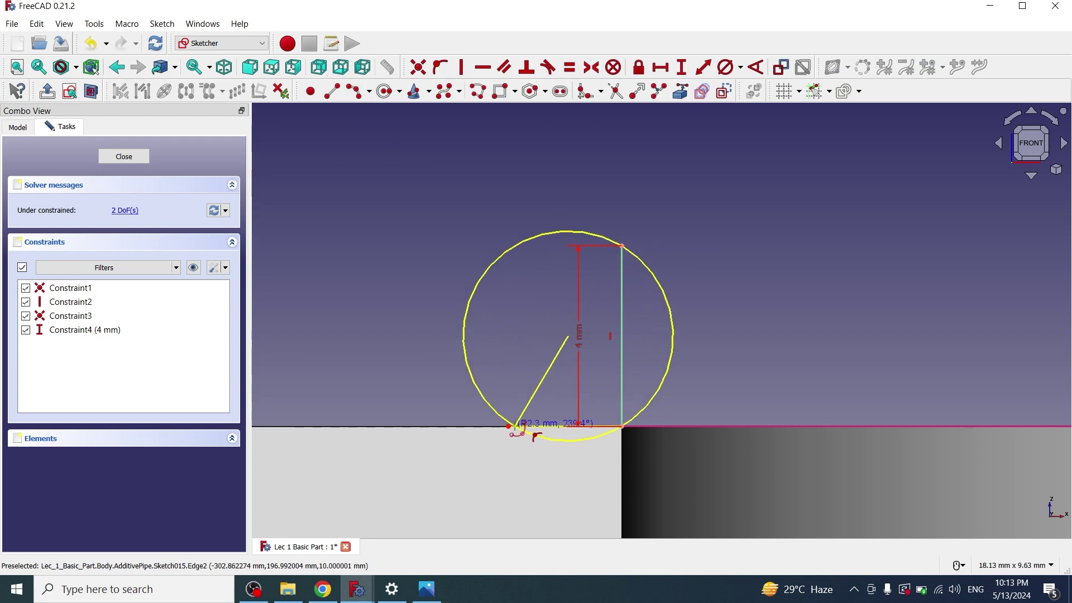
click(508, 426)
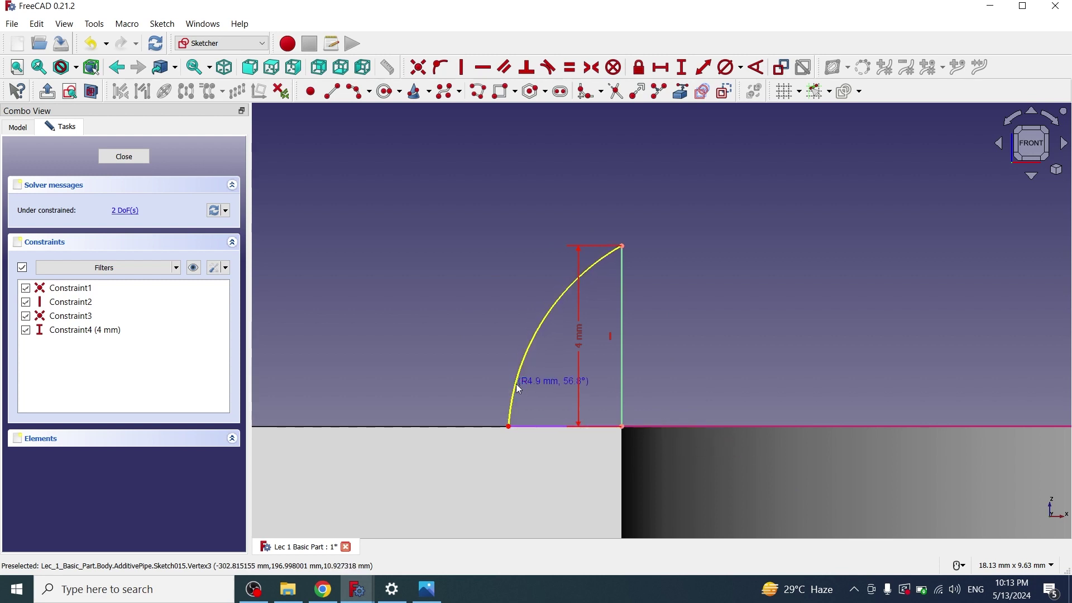
click(514, 384)
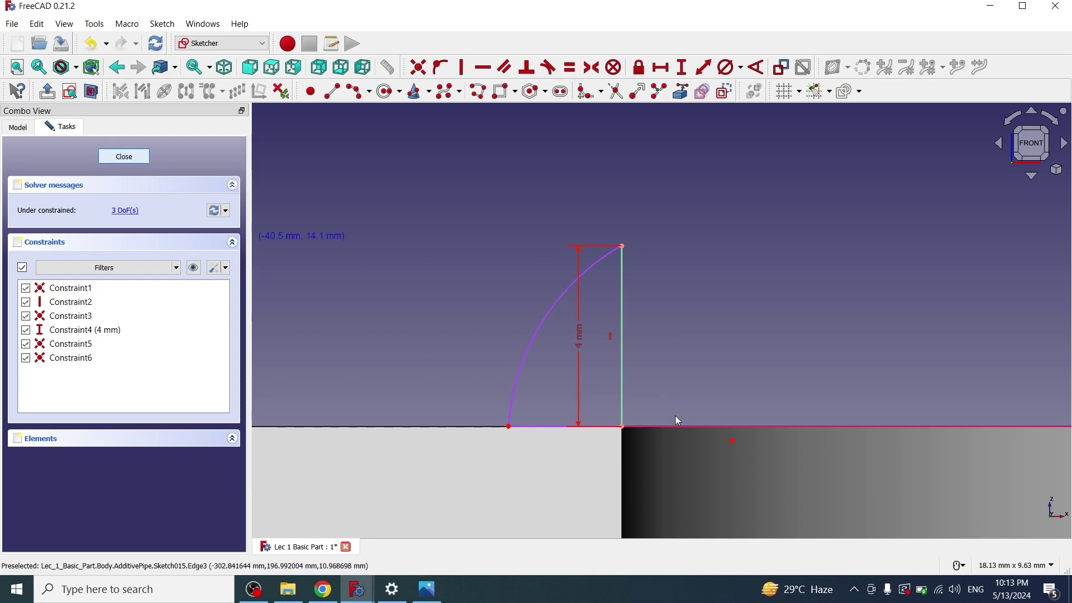
key(Escape)
mouse_move(626, 424)
middle_down()
mouse_move(600, 411)
mouse_move(628, 378)
middle_up()
key(1)
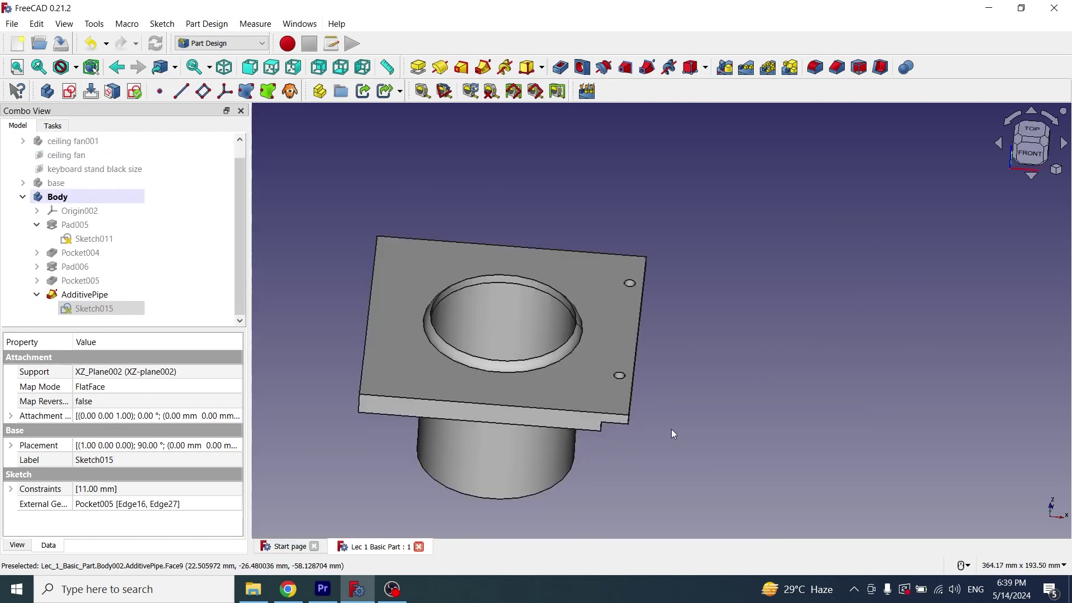
Step: Chamfer the top edges of the plate's two small screw holes with an equal distance of 2 mm
click(625, 380)
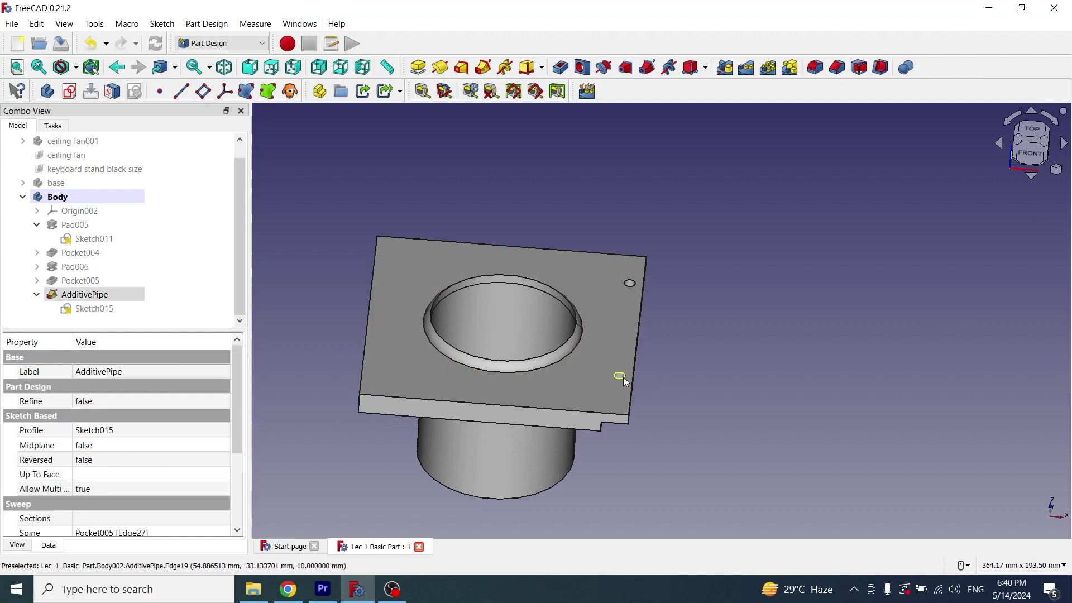
click(837, 68)
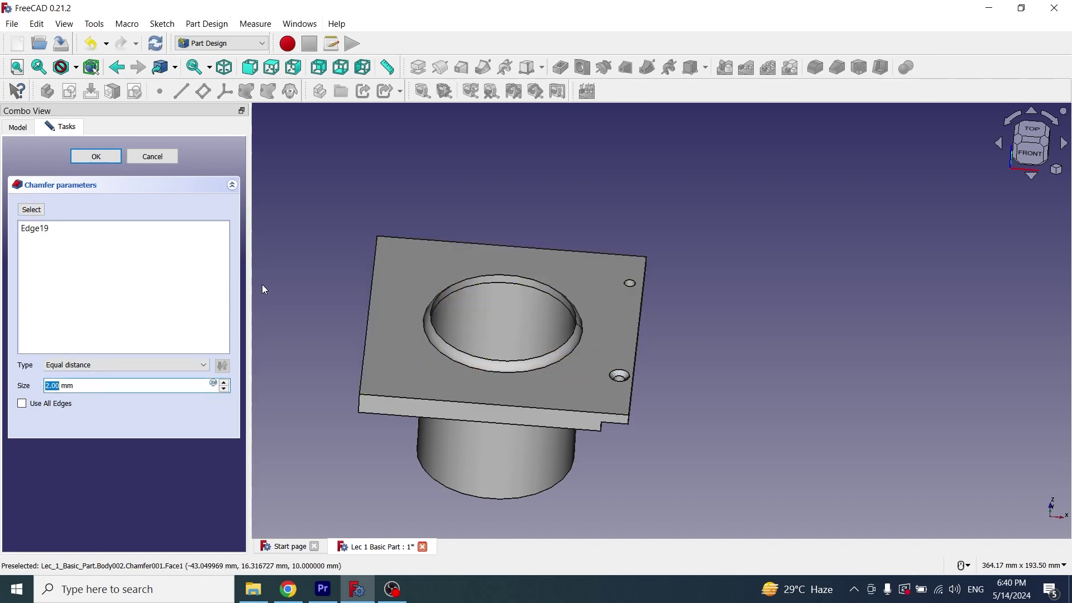
click(32, 210)
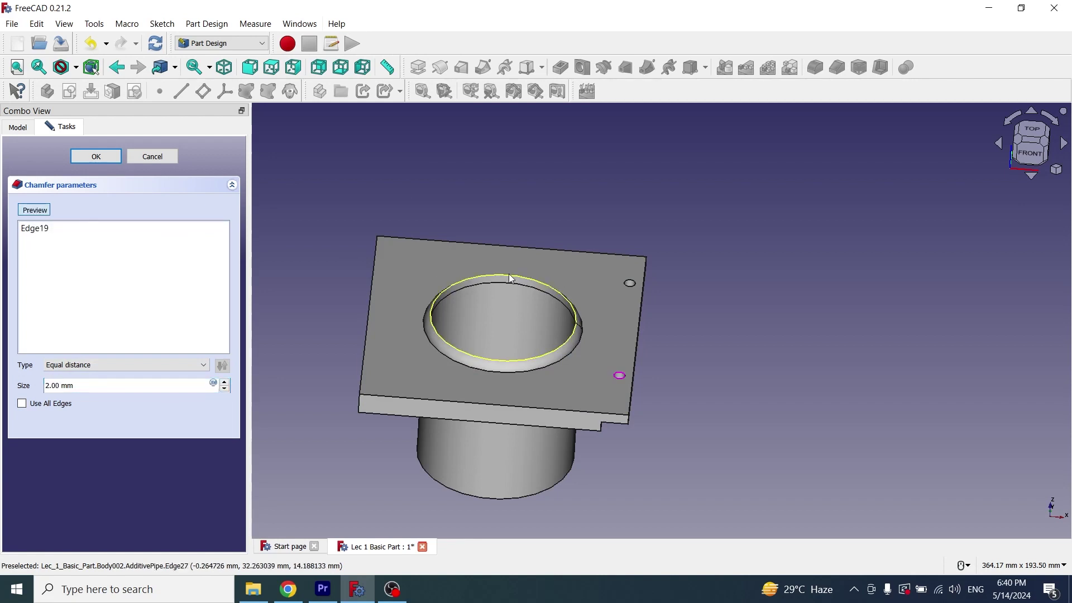
click(631, 286)
click(34, 210)
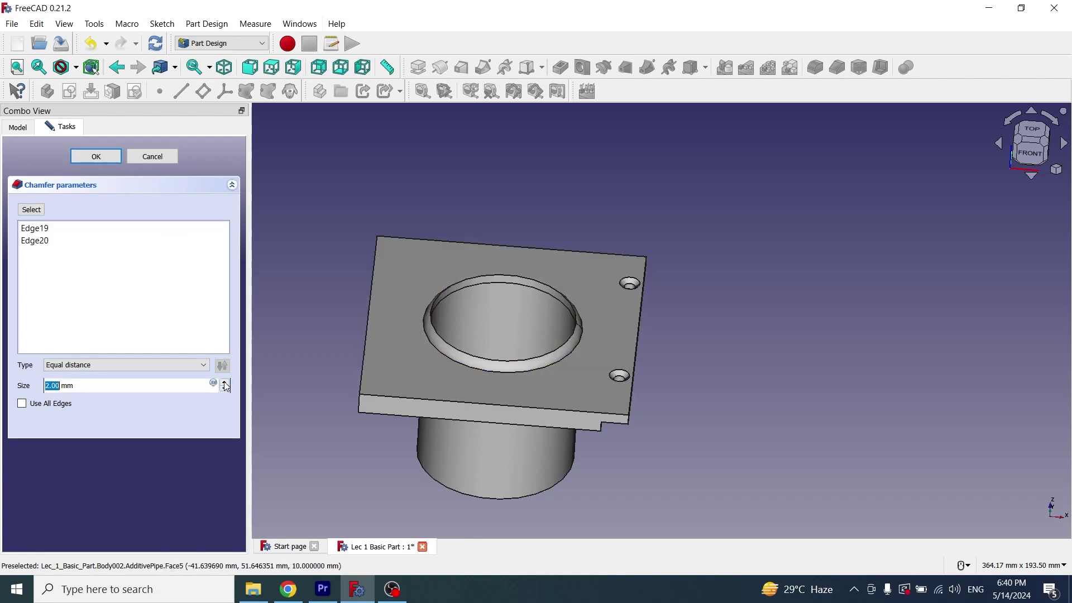
click(92, 159)
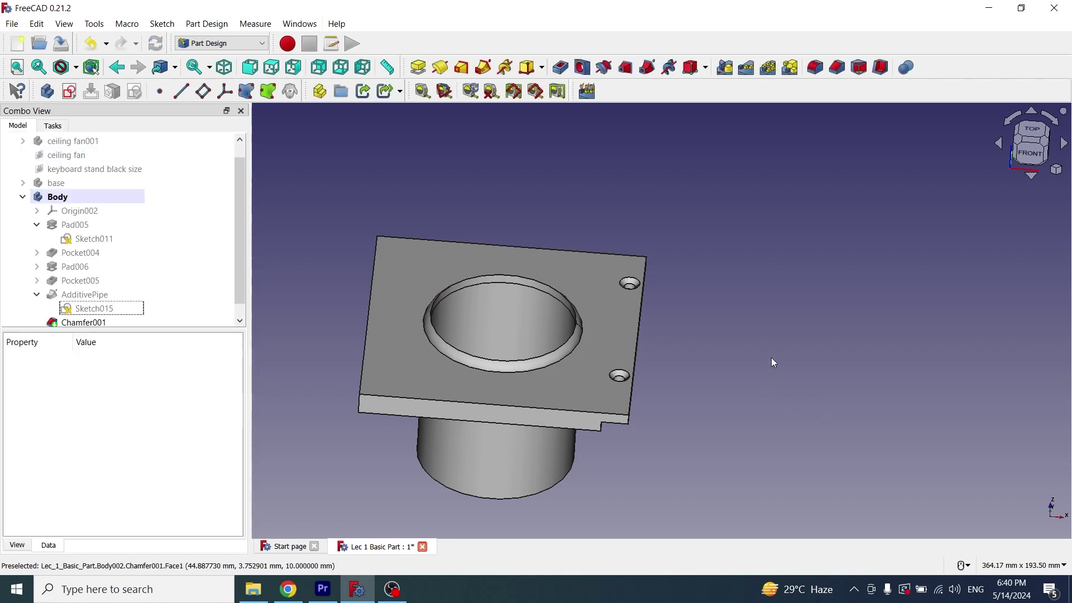
middle_drag(771, 357, 761, 385)
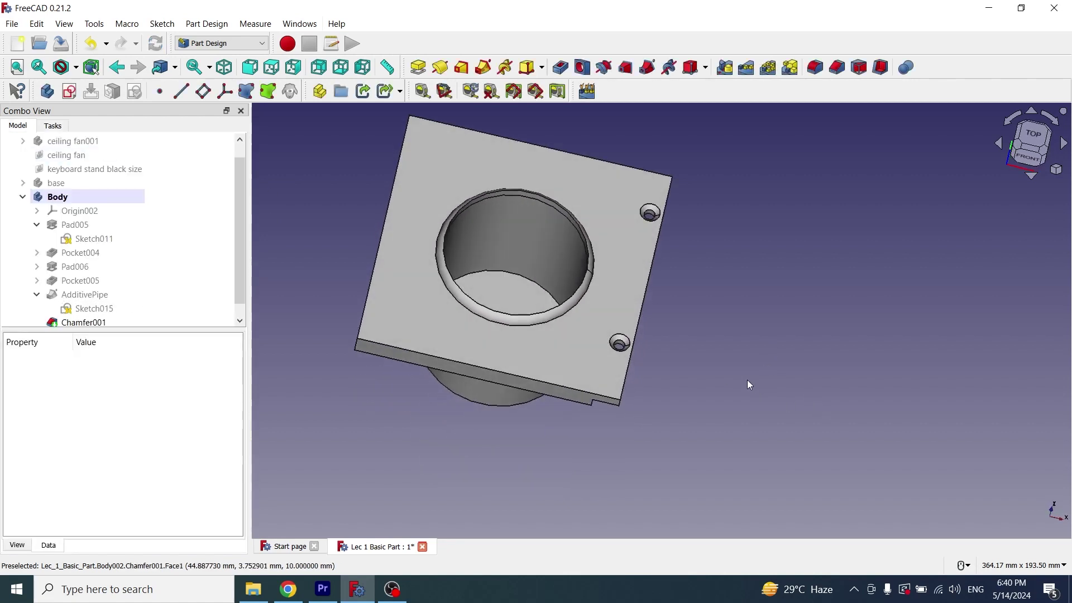
middle_drag(752, 433, 782, 422)
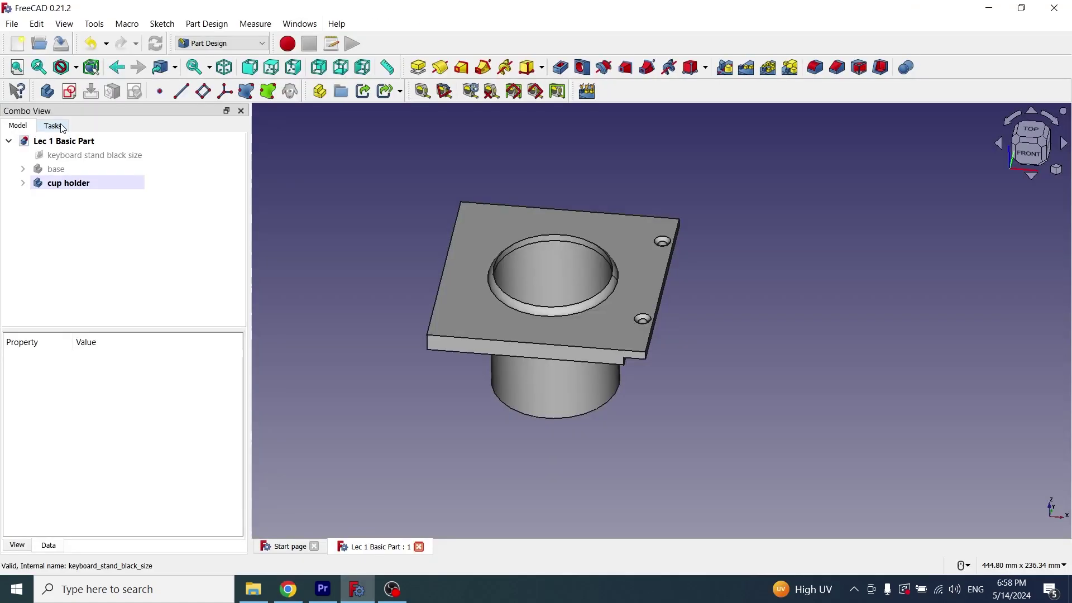
Step: Create a new body and rename it "mouse pad"
click(208, 24)
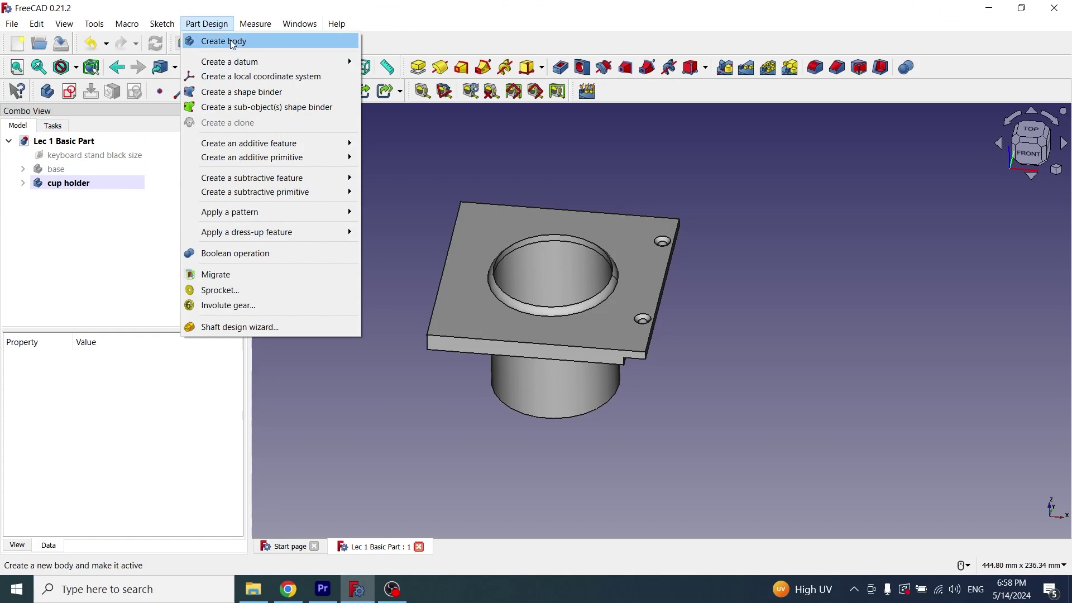
click(233, 44)
click(58, 201)
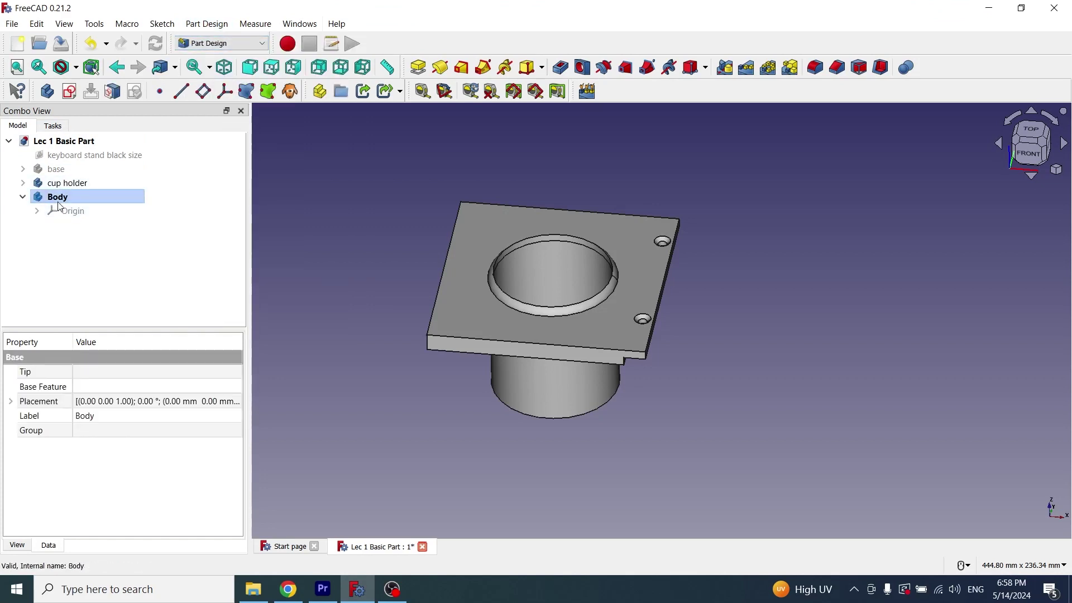
click(60, 206)
click(64, 201)
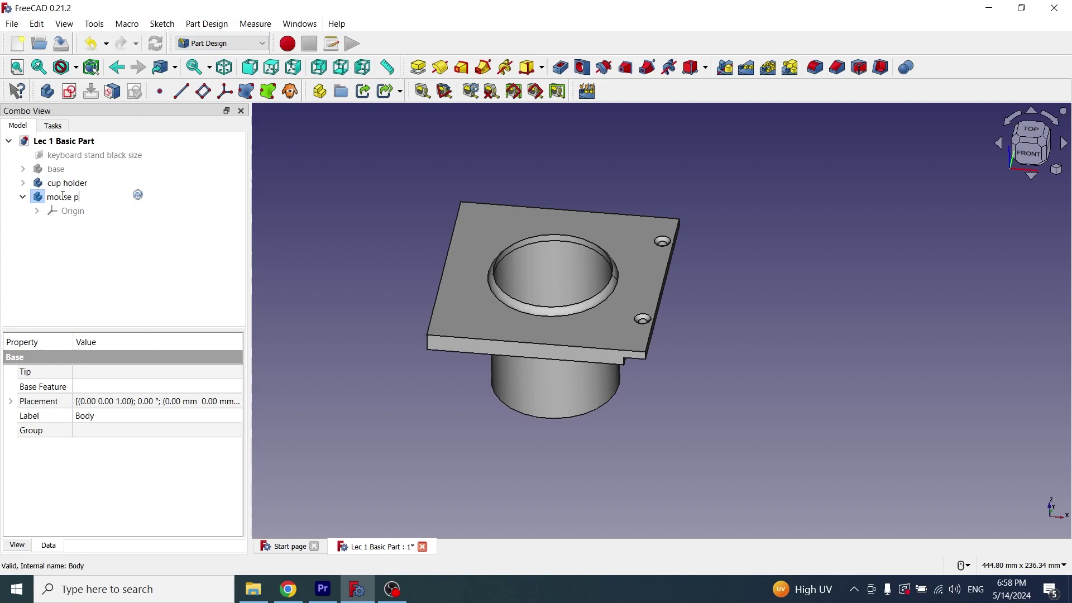
key(Return)
Step: Hide the cup holder body and start a sketch on the mouse pad body's XY-plane
click(77, 187)
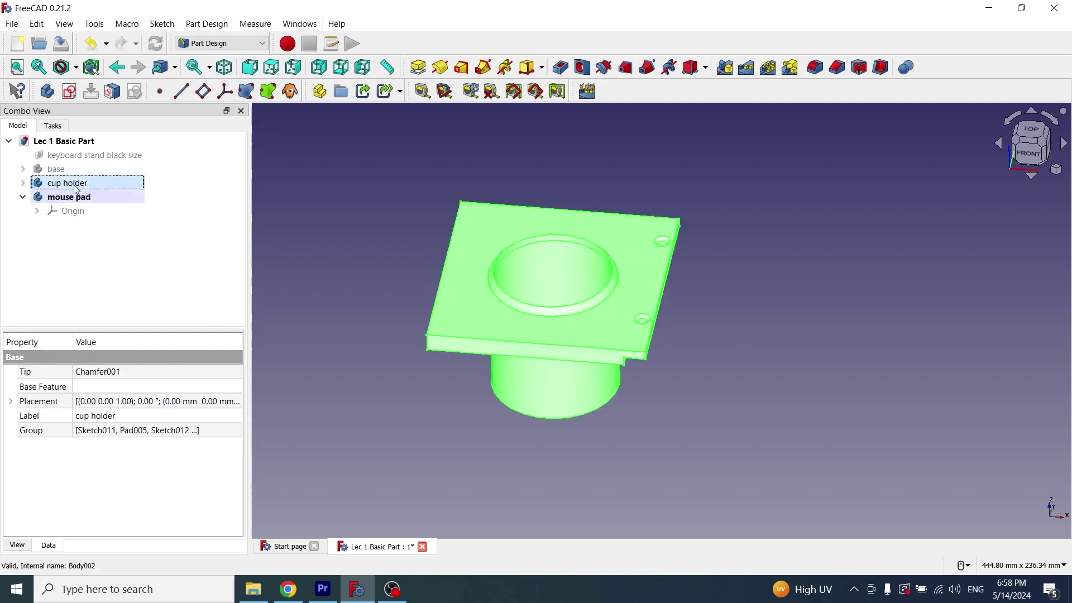
key(space)
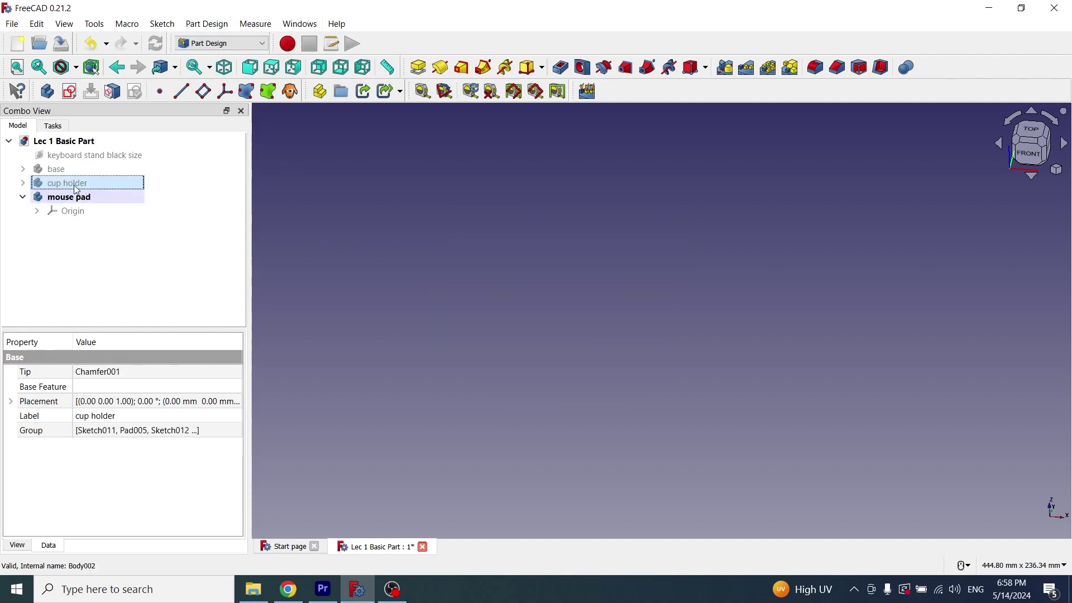
click(70, 197)
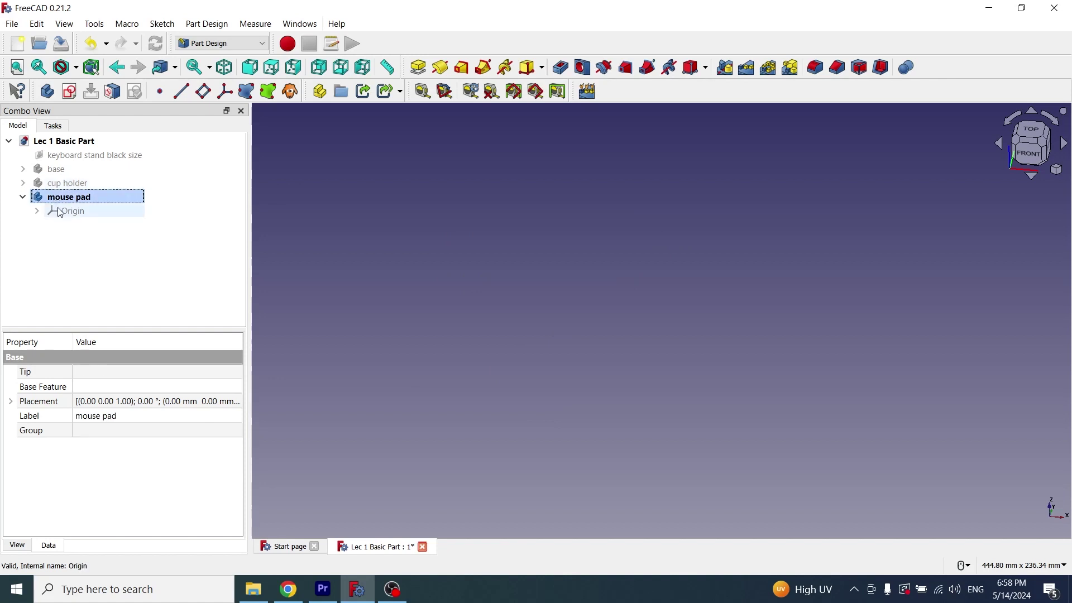
click(69, 91)
click(48, 212)
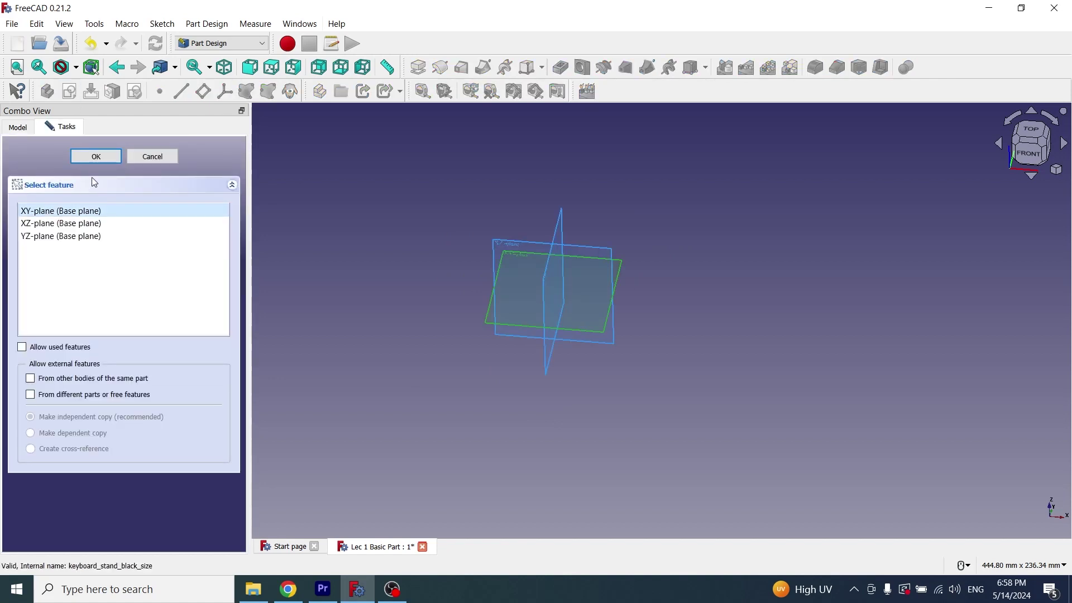
click(96, 156)
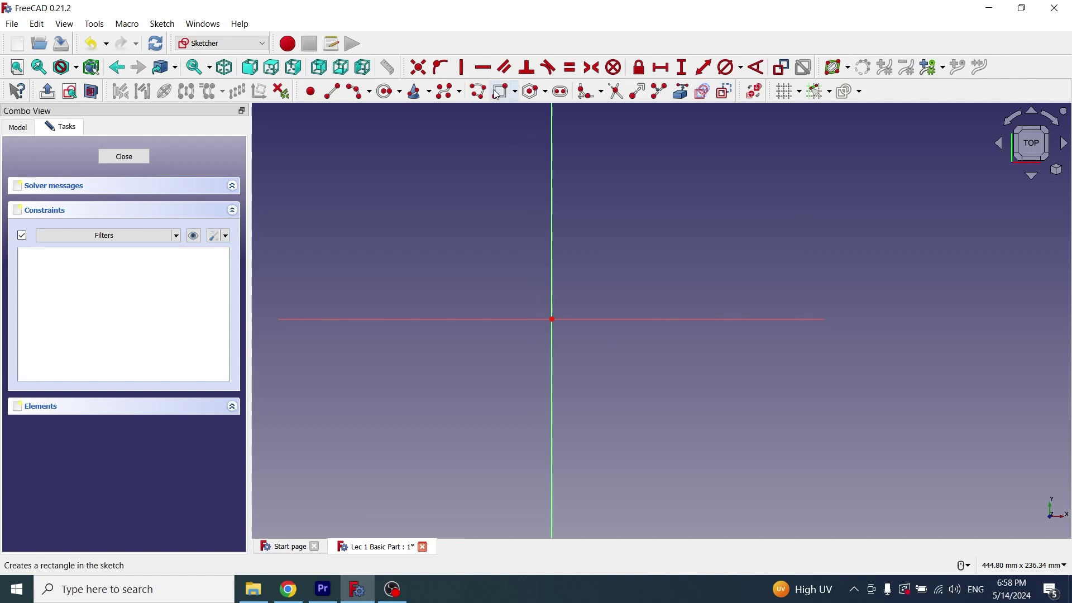
Step: Draw a centered rectangle about 111 mm wide and 129 mm high around the sketch origin
click(514, 92)
click(527, 124)
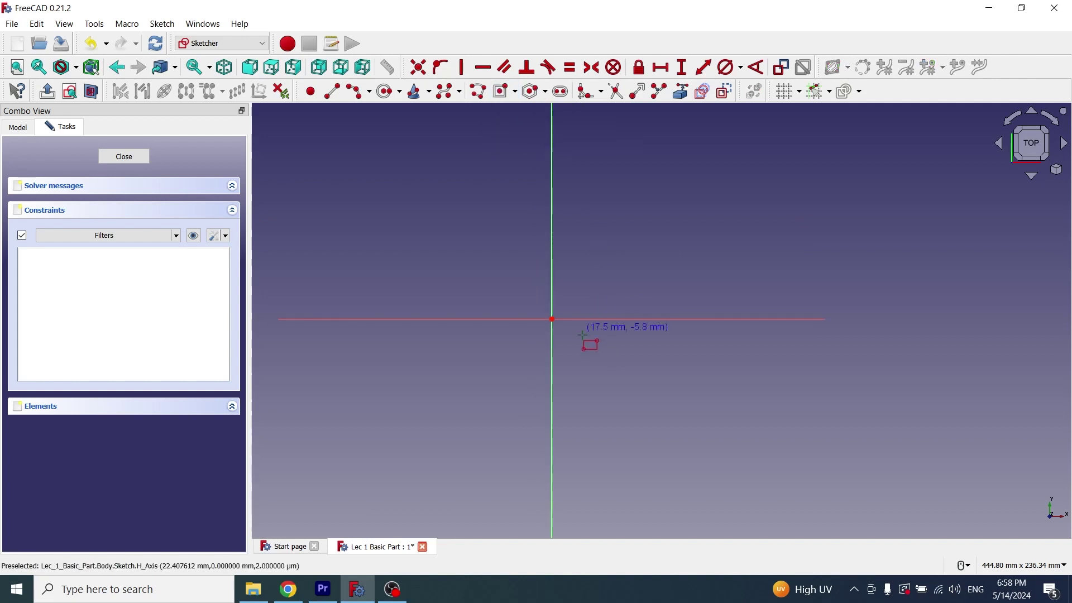
click(551, 320)
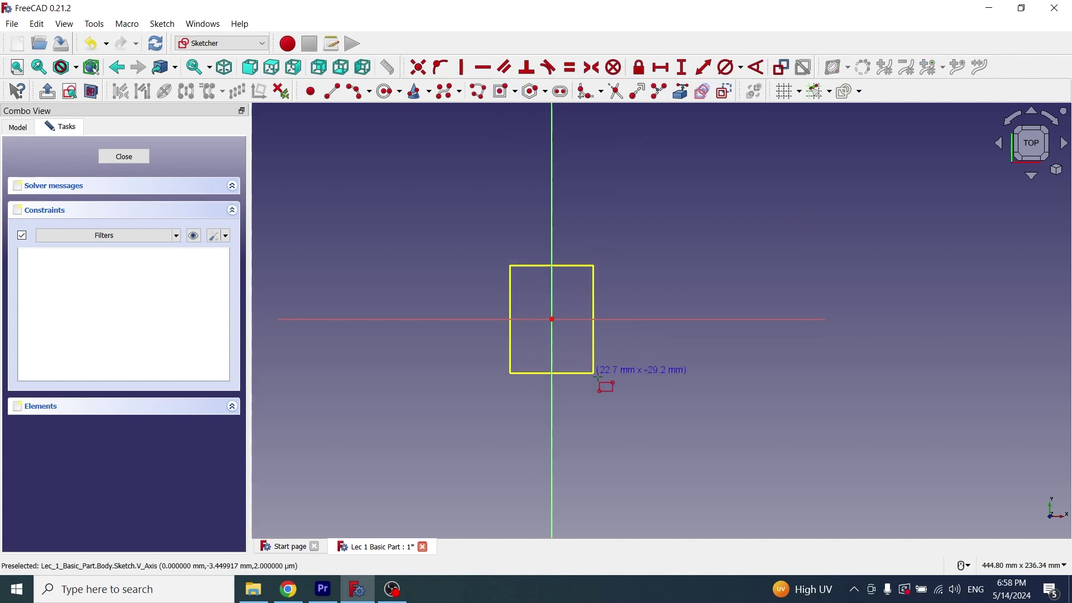
click(655, 437)
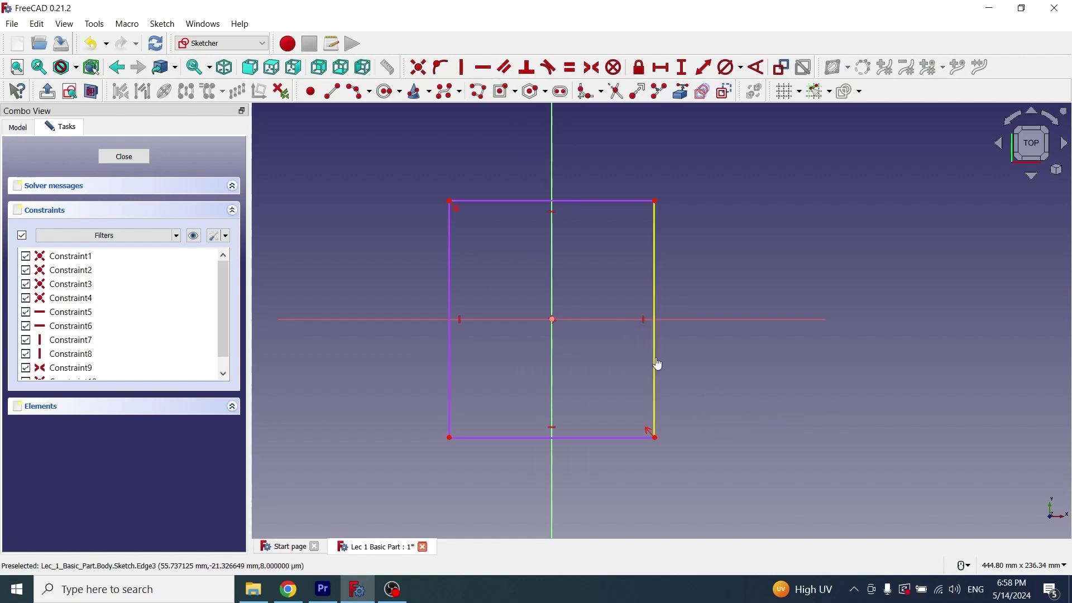
Step: Constrain the rectangle's height and width to 120 mm each
click(682, 67)
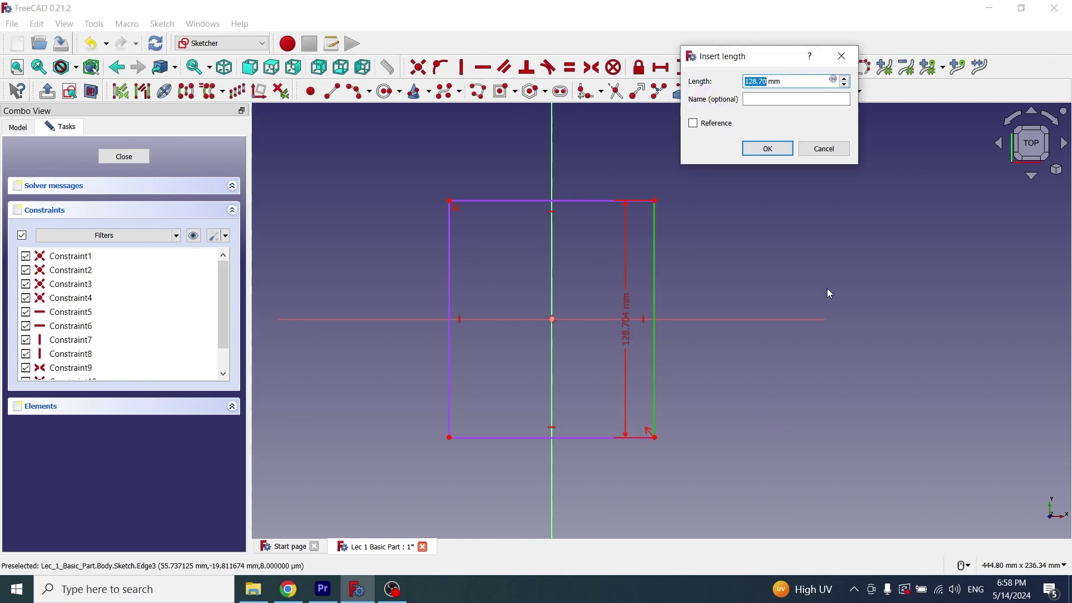
text(120)
key(Return)
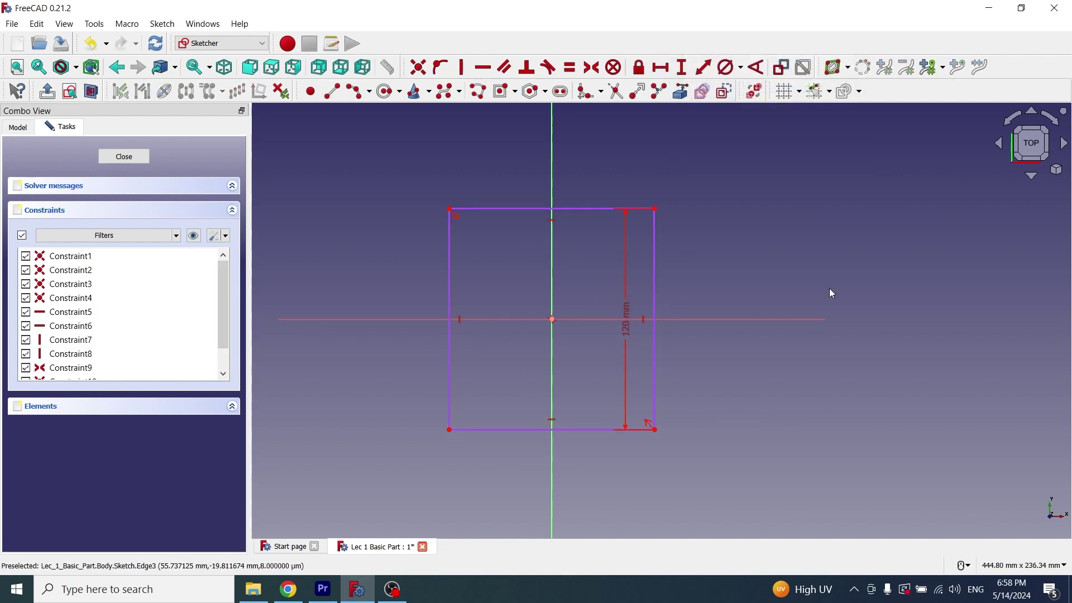
click(581, 209)
click(661, 67)
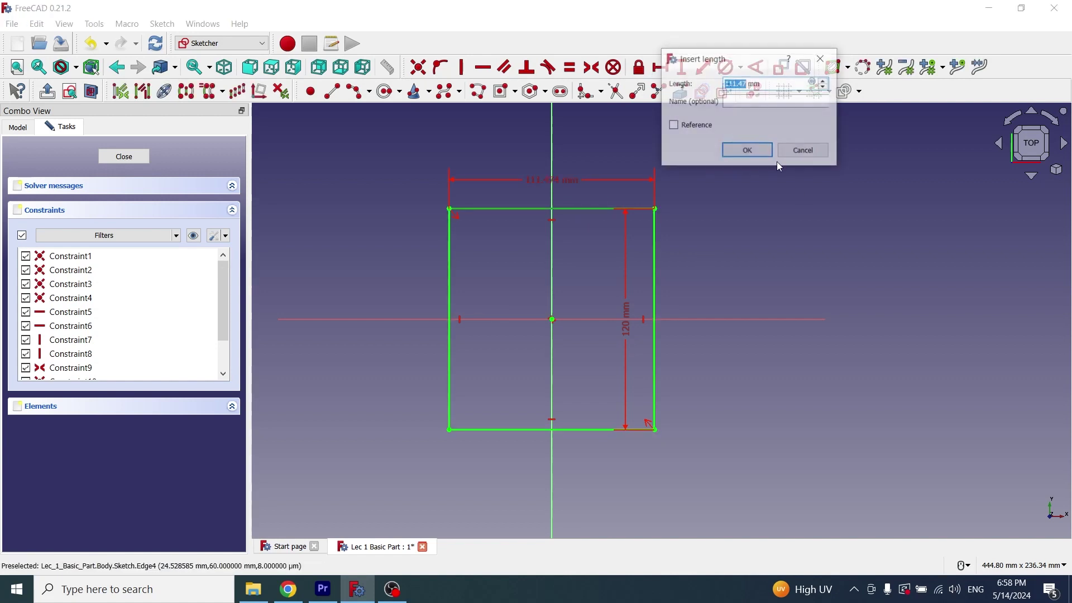
text(120)
key(Return)
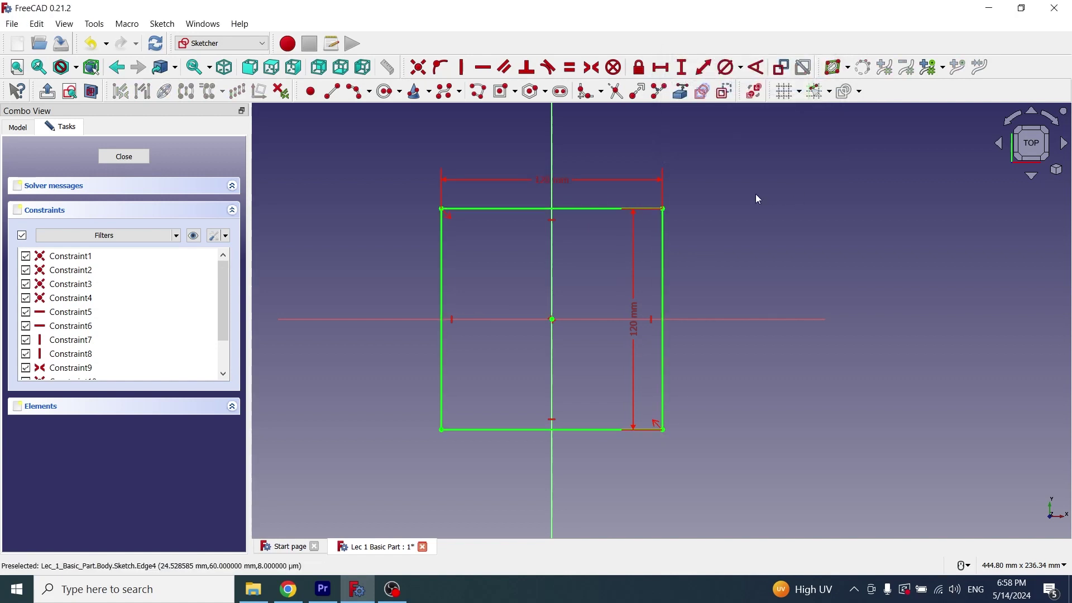
Step: Draw two circles about 10 mm in diameter, one above the other near the rectangle's right side, and make them equal
scroll(769, 390, up, 2)
scroll(592, 259, down, 1)
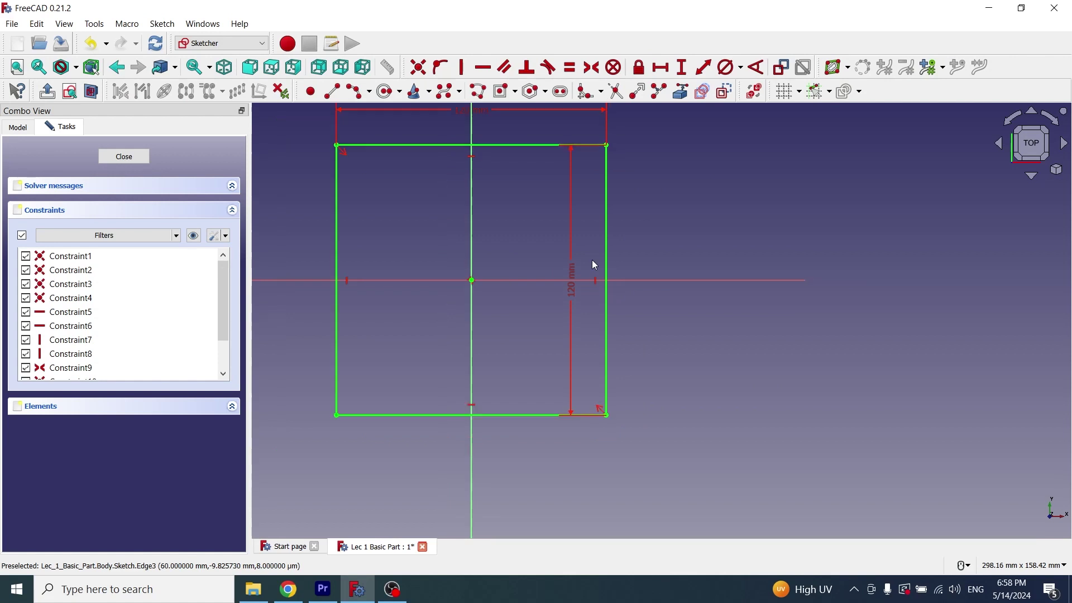
click(385, 96)
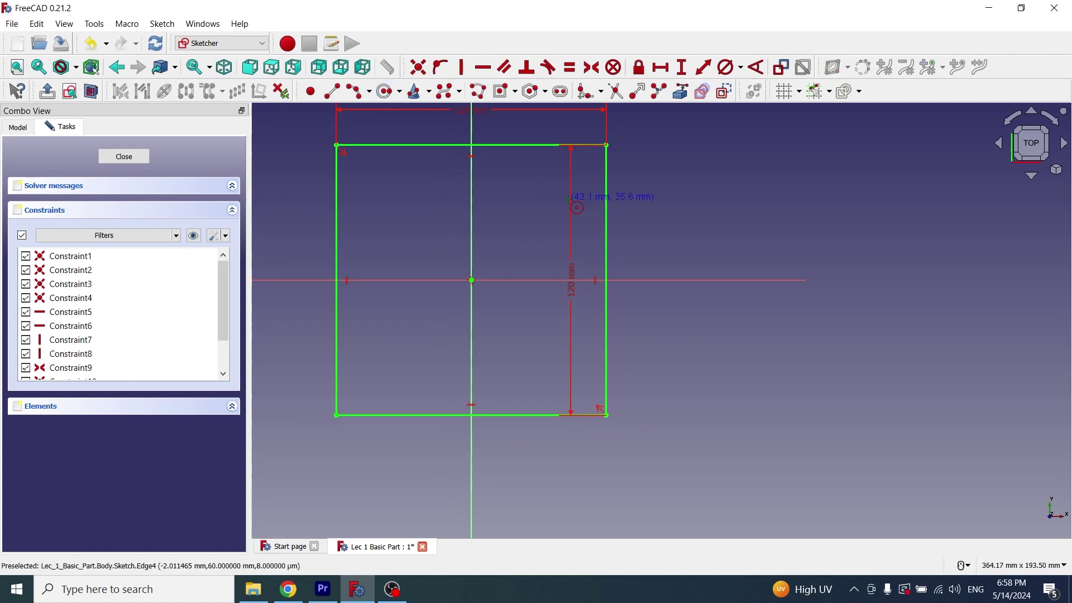
click(587, 195)
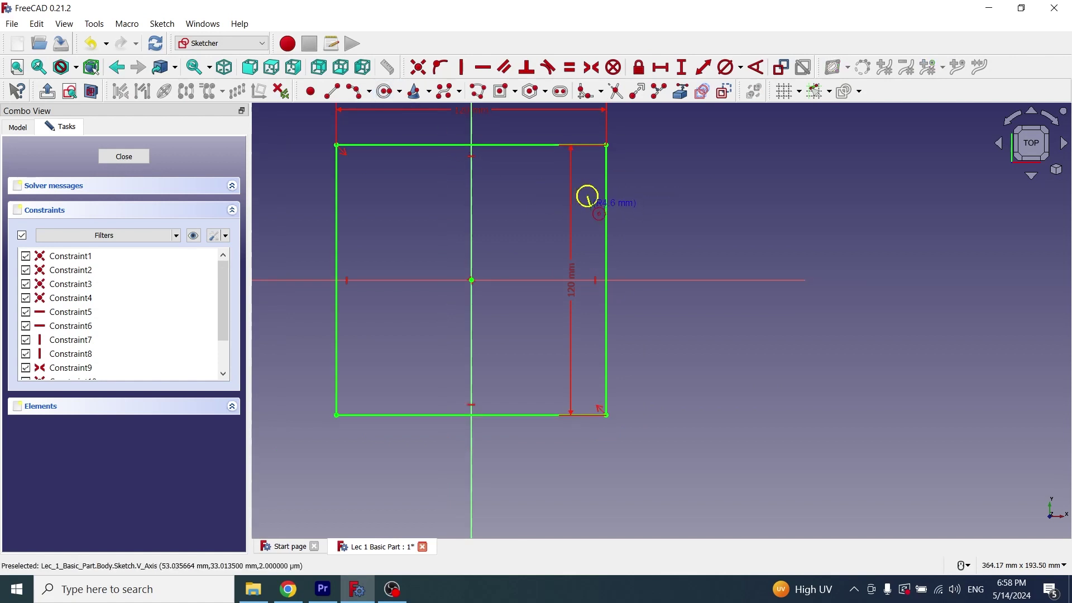
click(590, 206)
click(585, 360)
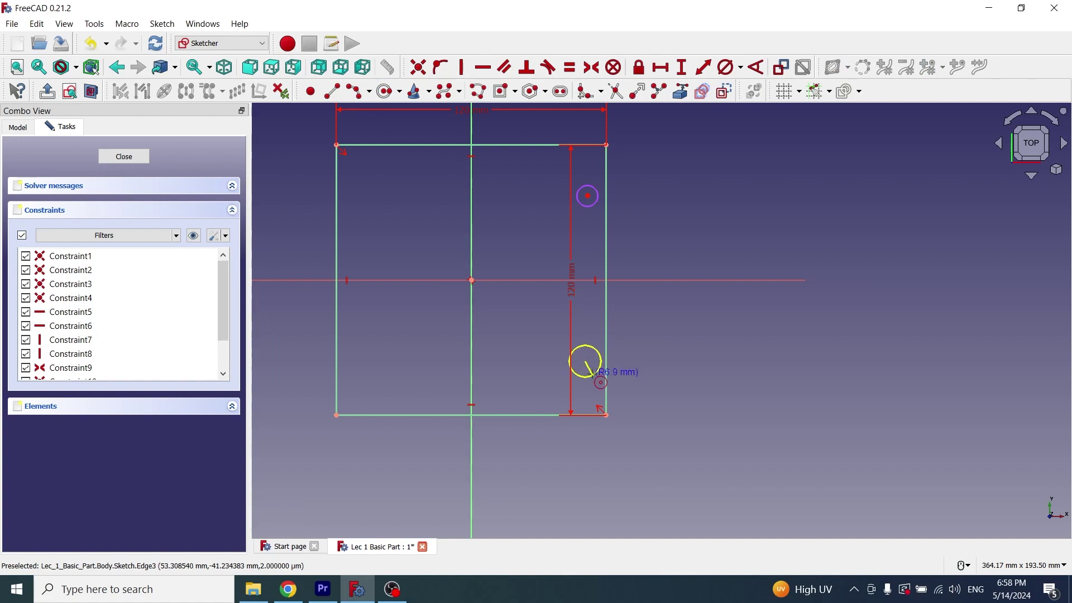
click(594, 366)
click(680, 258)
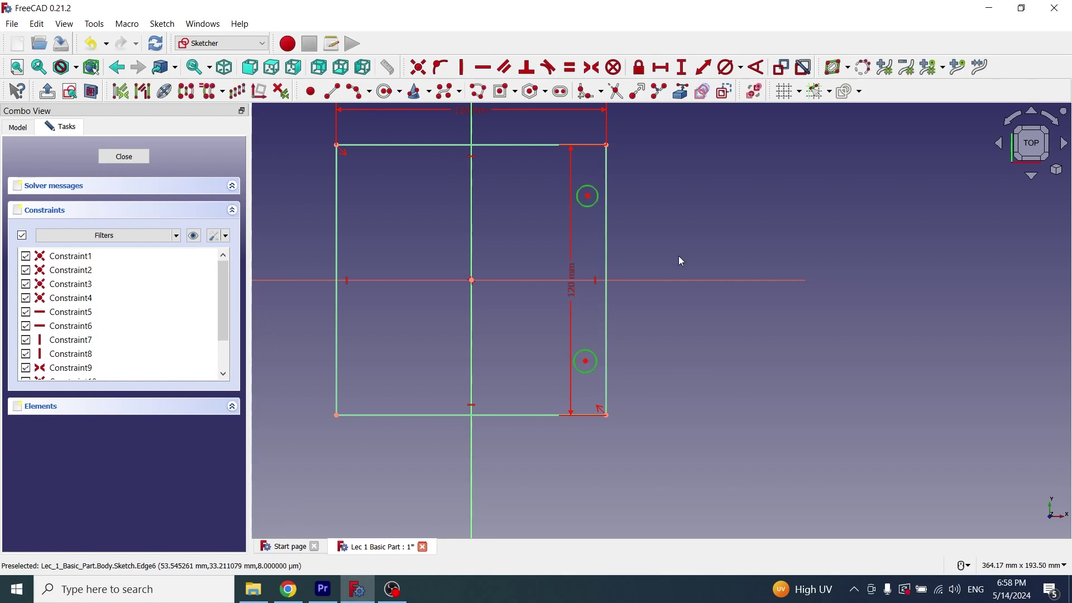
click(569, 67)
Step: Constrain the two equal circles to a diameter of 5 mm
click(589, 188)
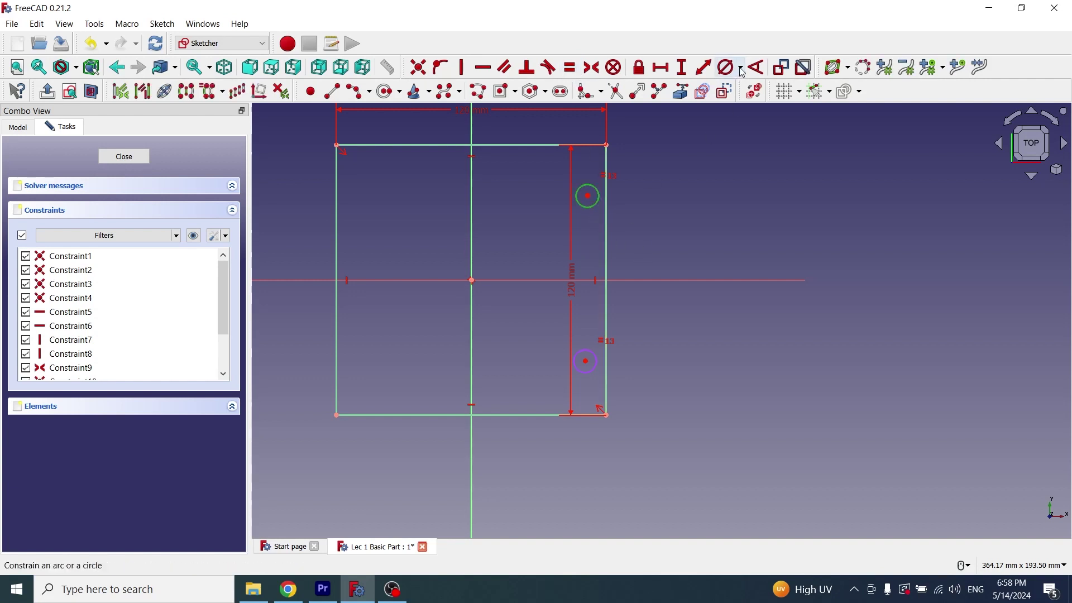
click(740, 68)
click(756, 101)
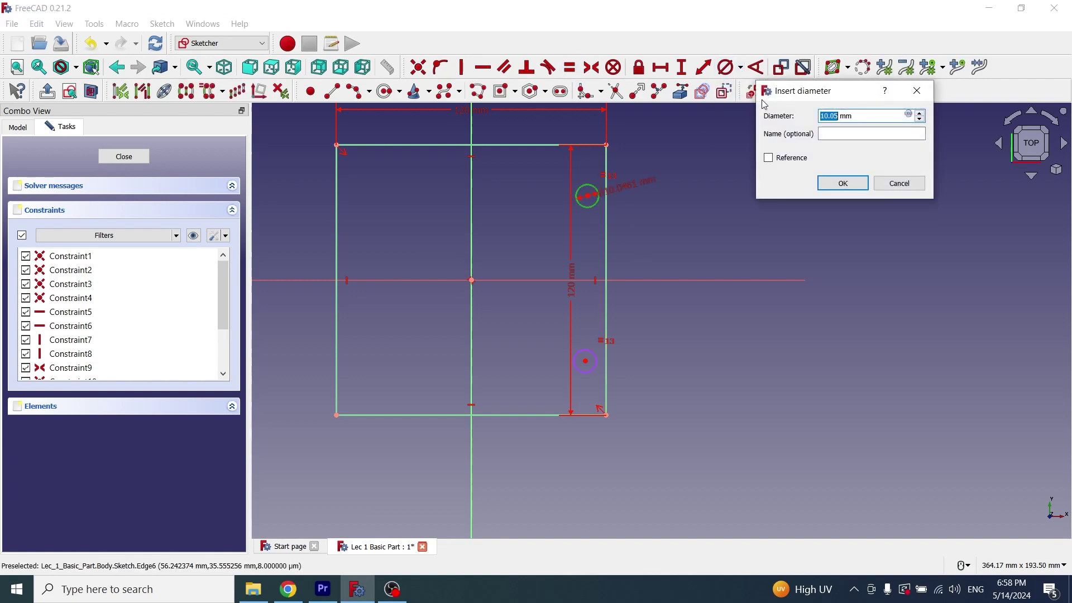
text(5)
key(Return)
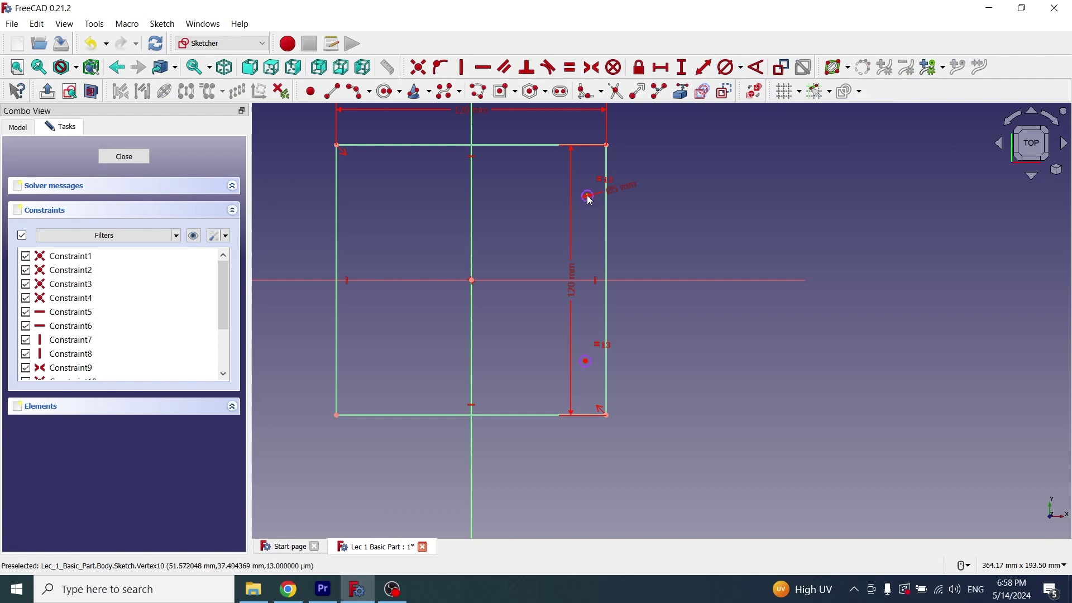
Step: Align the two circle centers vertically and set the upper one's horizontal distance from the rectangle's upper-right corner to 6 mm
click(587, 360)
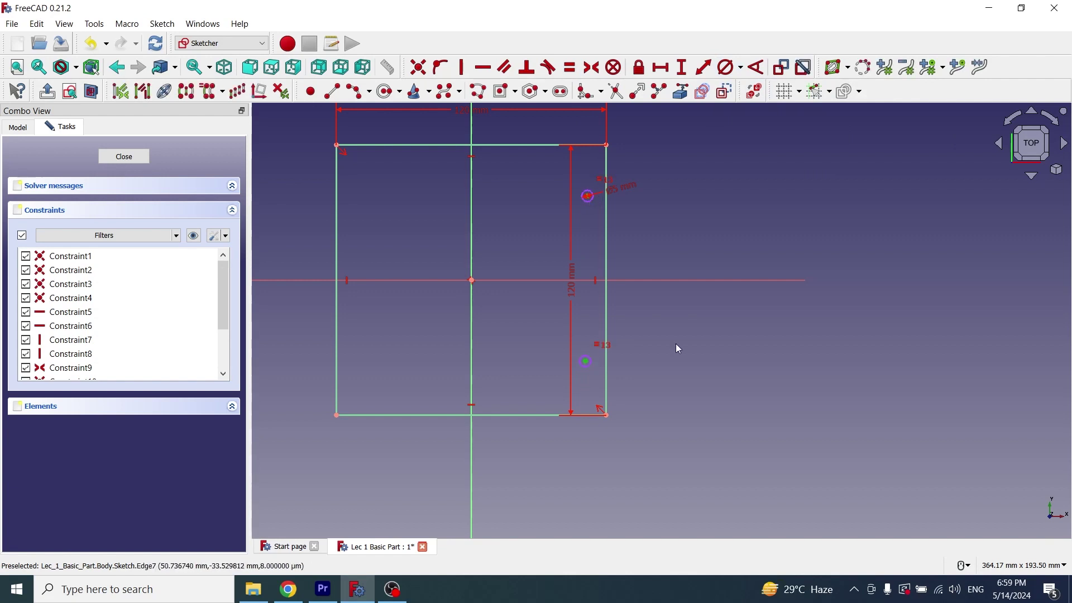
click(462, 67)
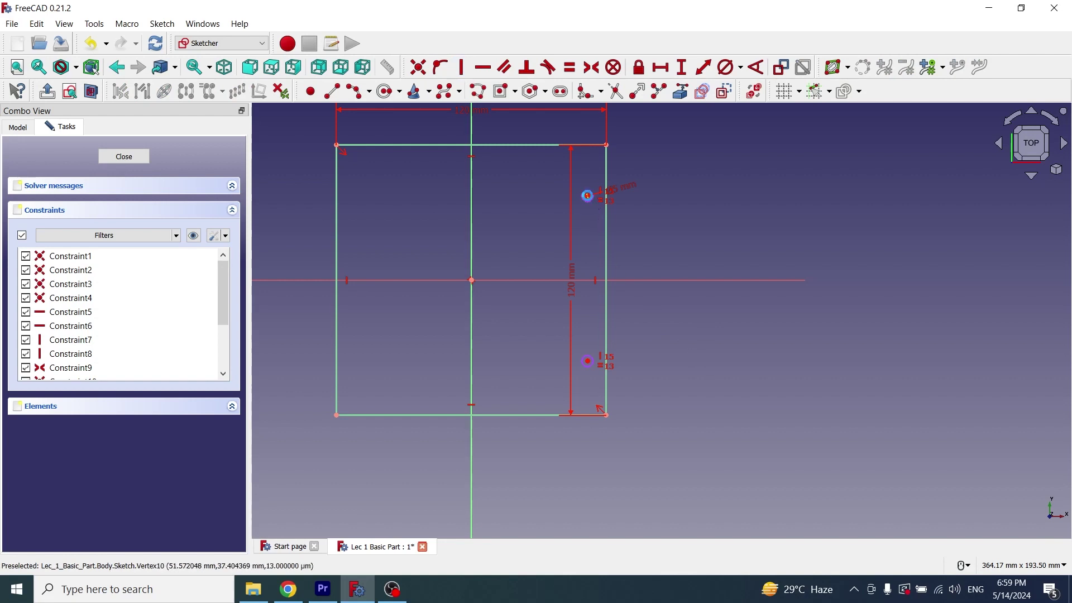
click(608, 146)
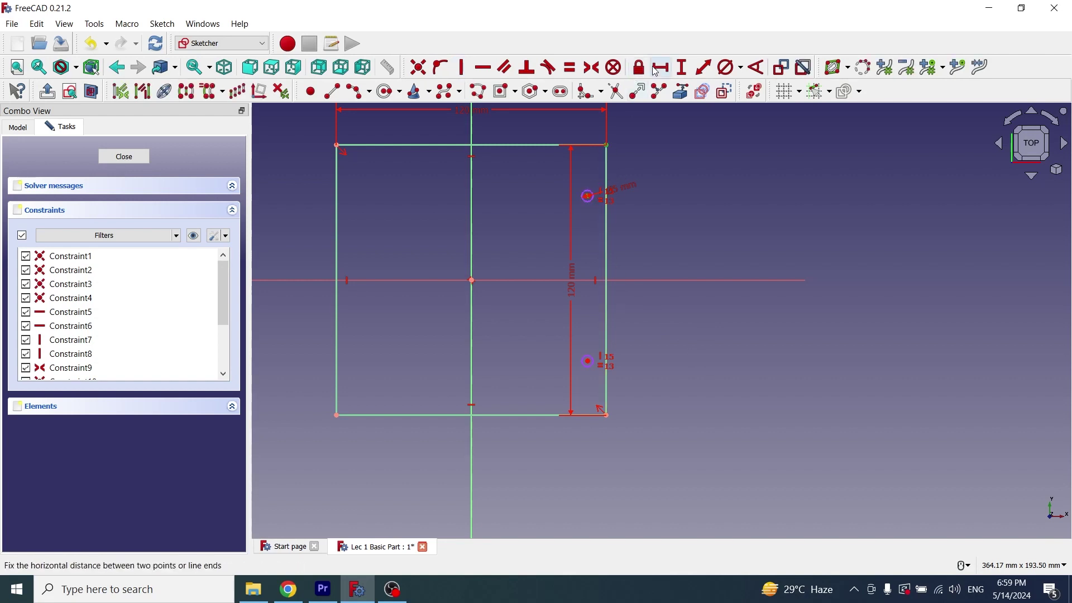
click(664, 67)
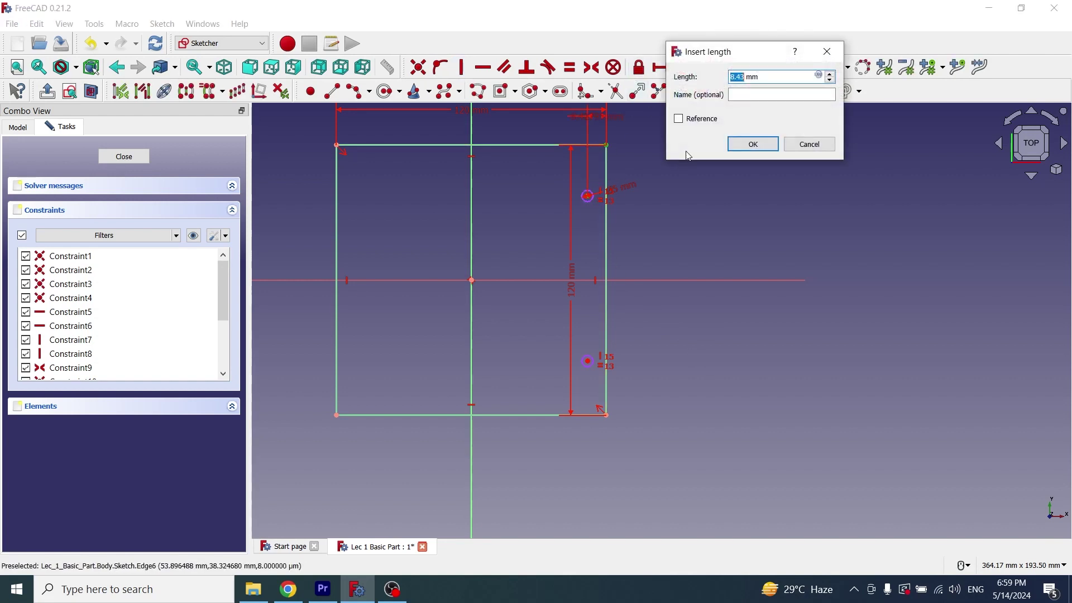
key(Return)
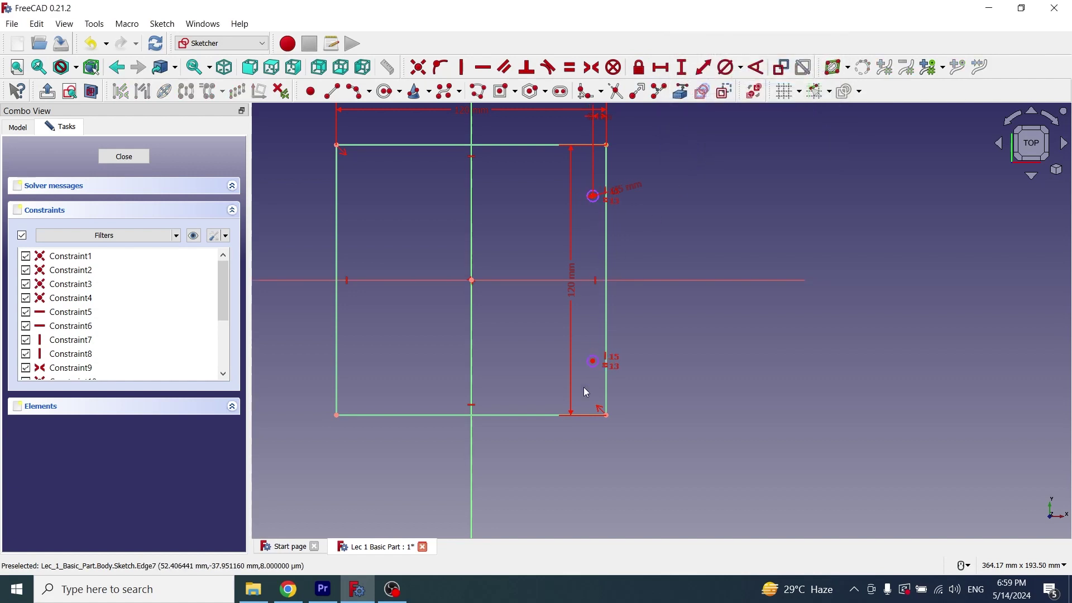
Step: Set the vertical distance between the two circle centers to 70 mm
click(594, 361)
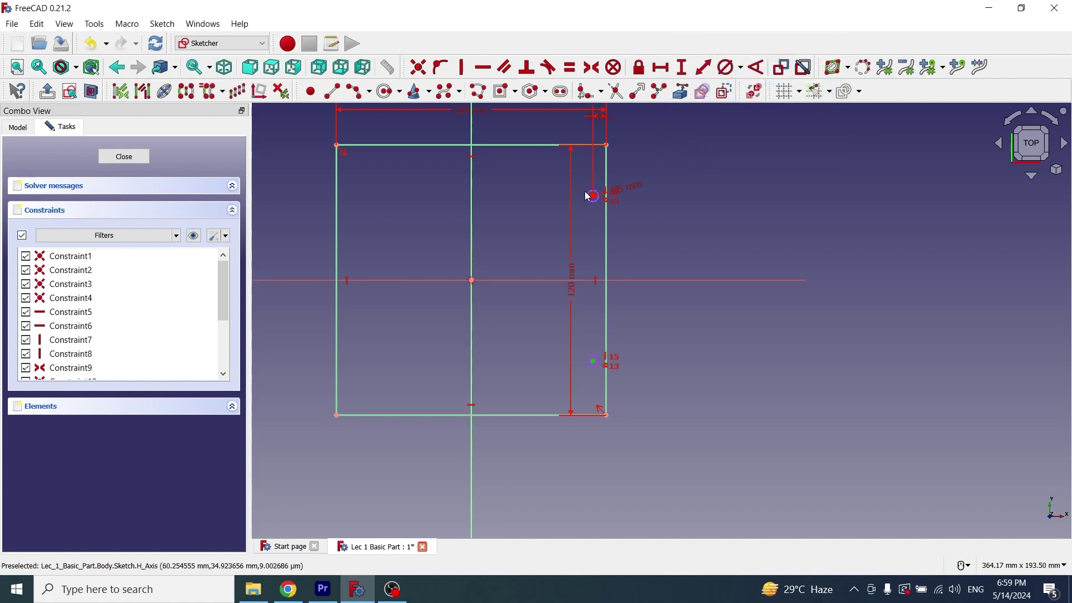
click(683, 69)
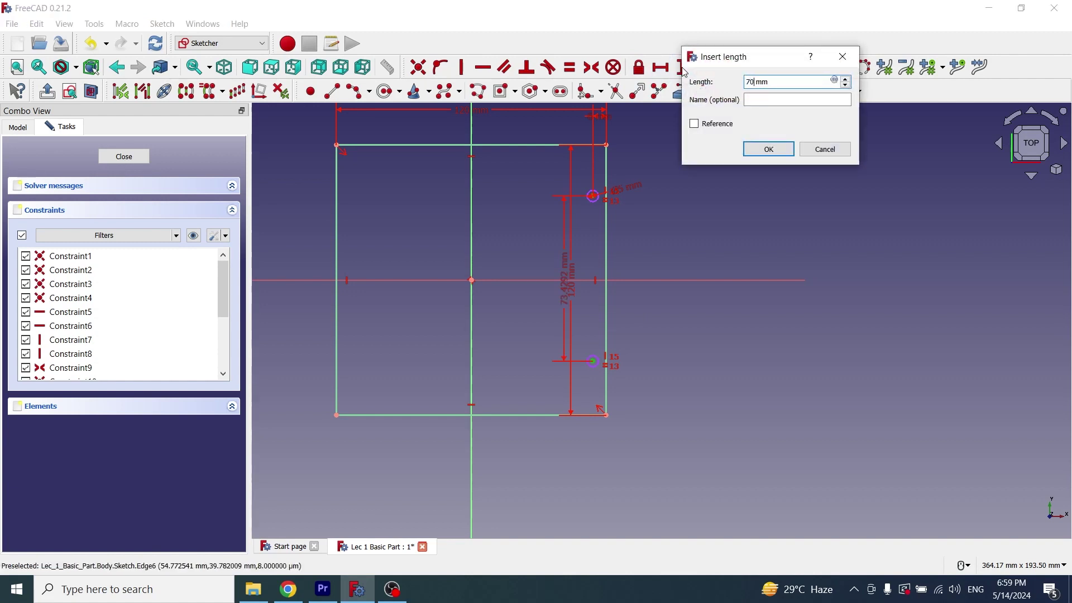
click(769, 148)
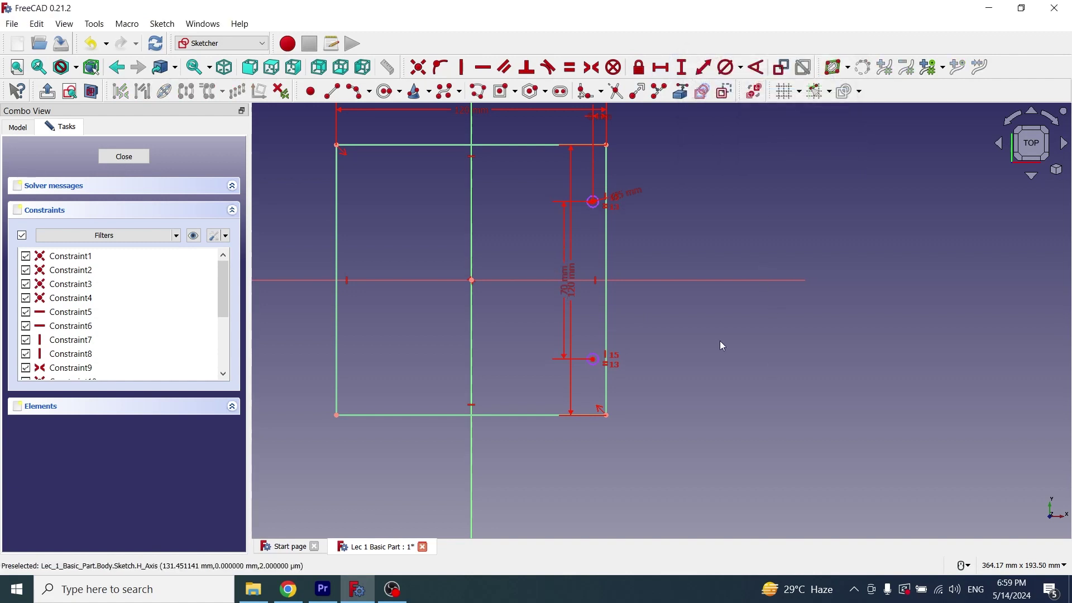
Step: Leave the sketch and pad the mouse pad profile to a length of 10 mm
key(Escape)
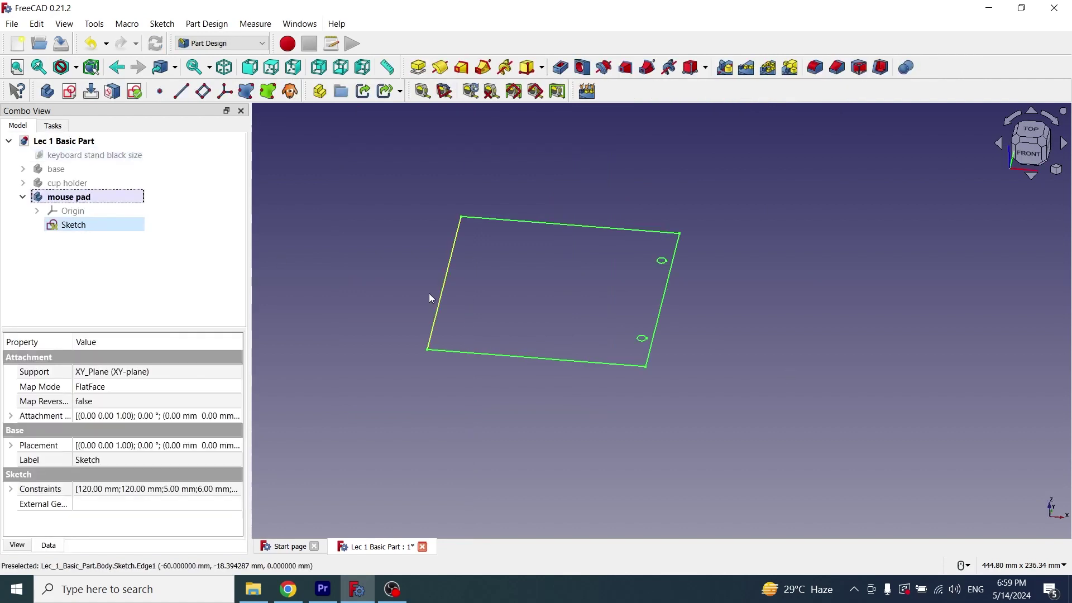
click(418, 67)
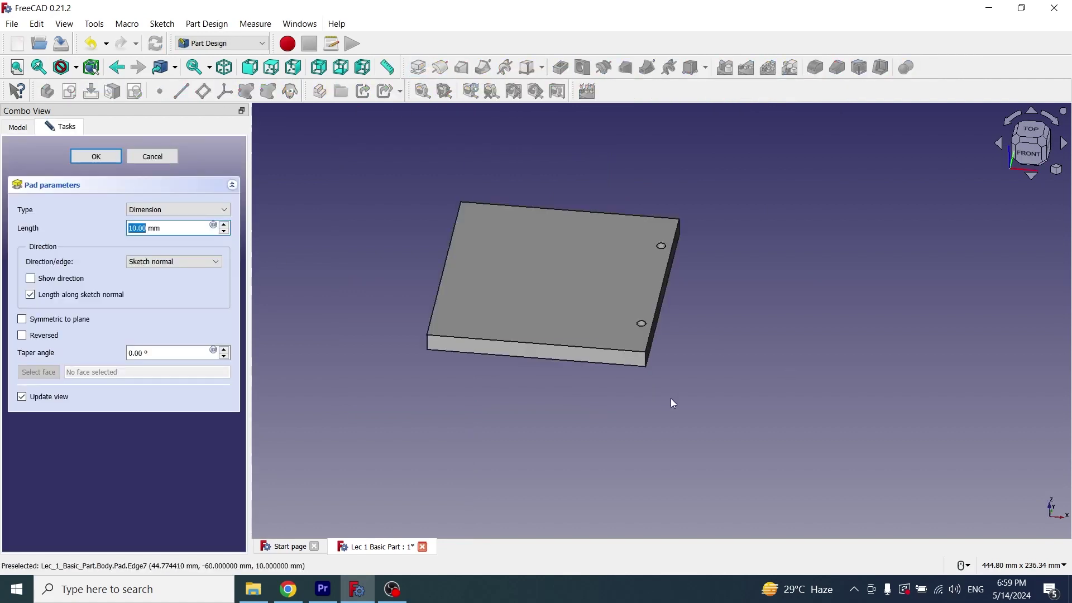
click(96, 157)
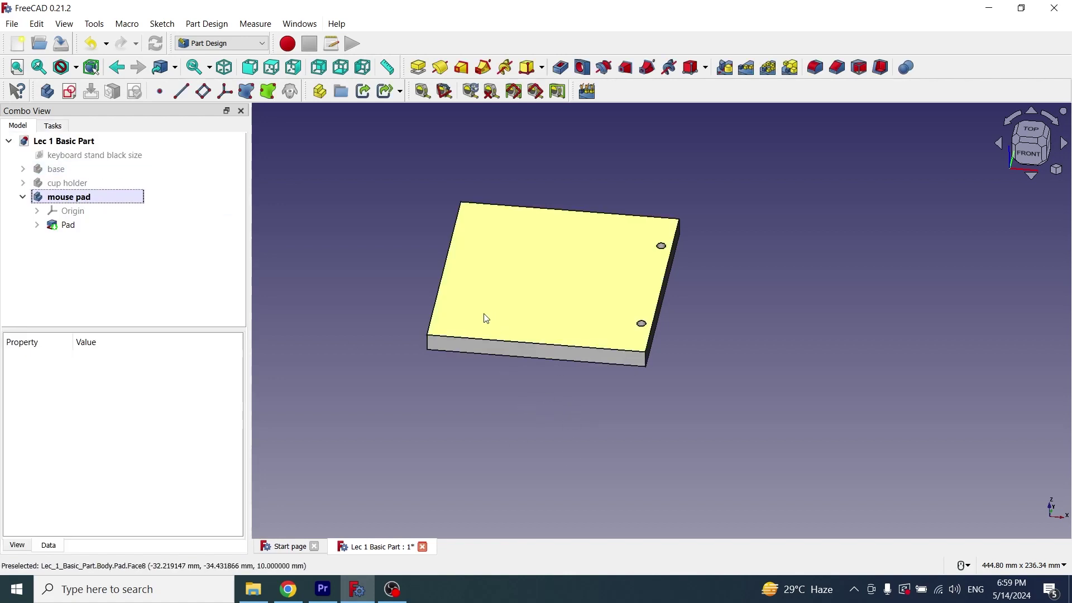
Step: Start a new sketch on the top face of the mouse pad plate
click(550, 283)
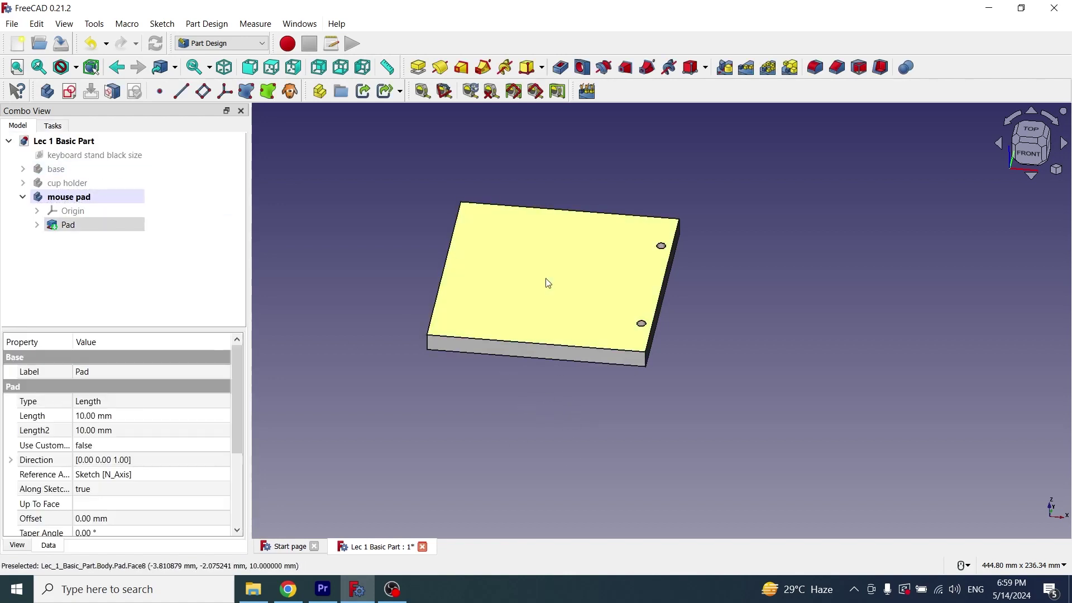
click(69, 91)
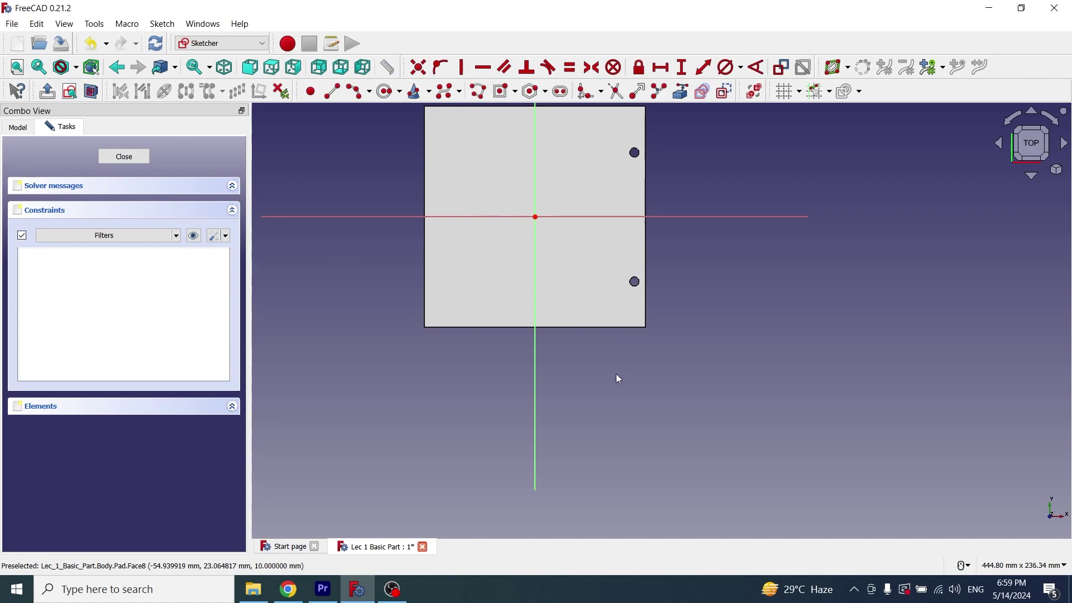
scroll(569, 322, up, 2)
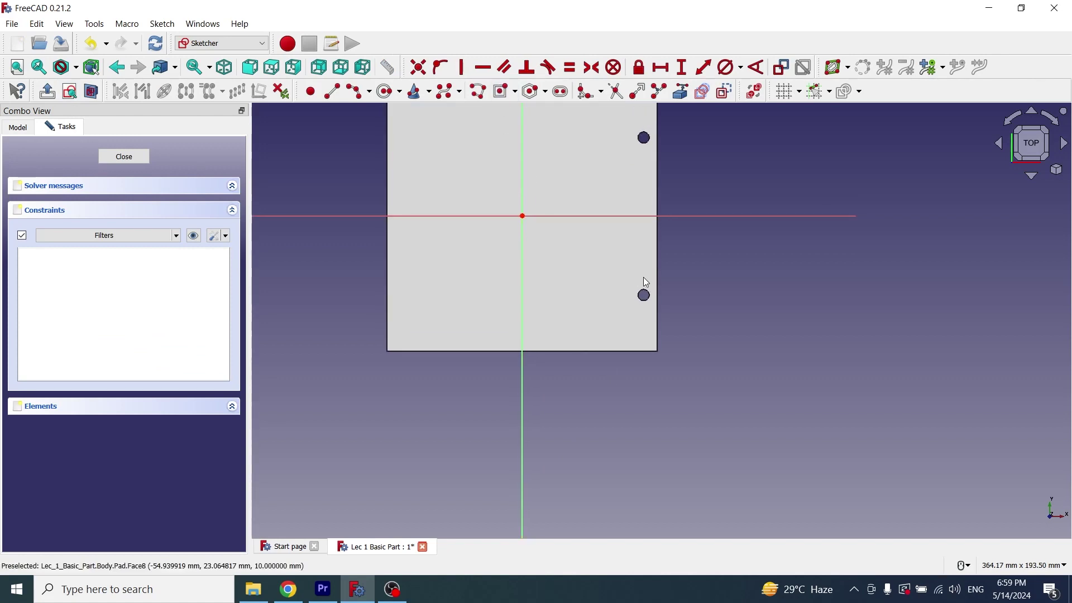
middle_drag(692, 364, 679, 333)
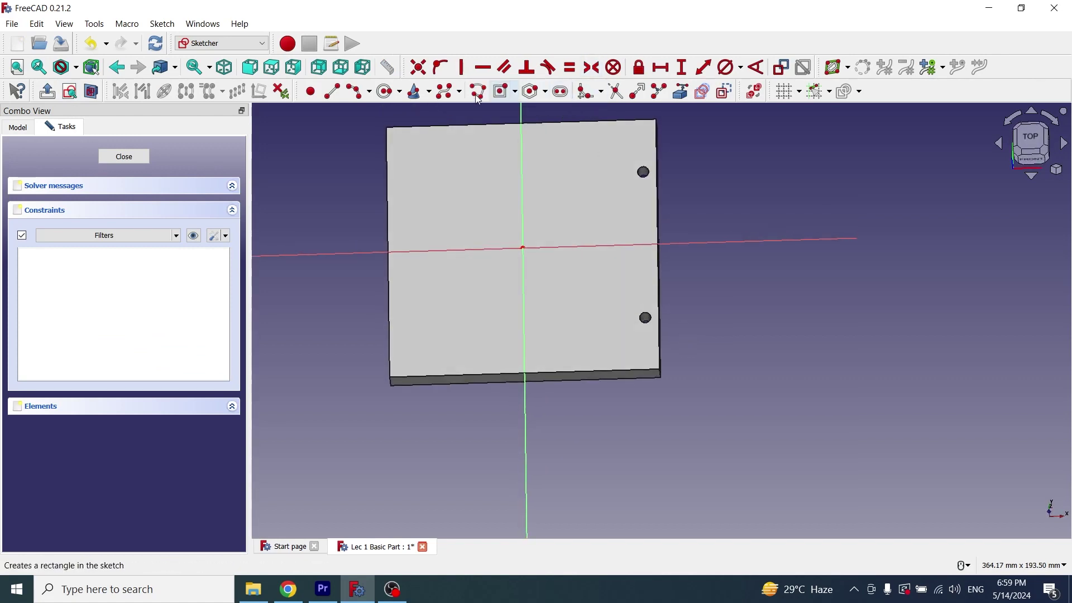
Step: Link the plate's left and right edges into the sketch as external geometry
click(679, 91)
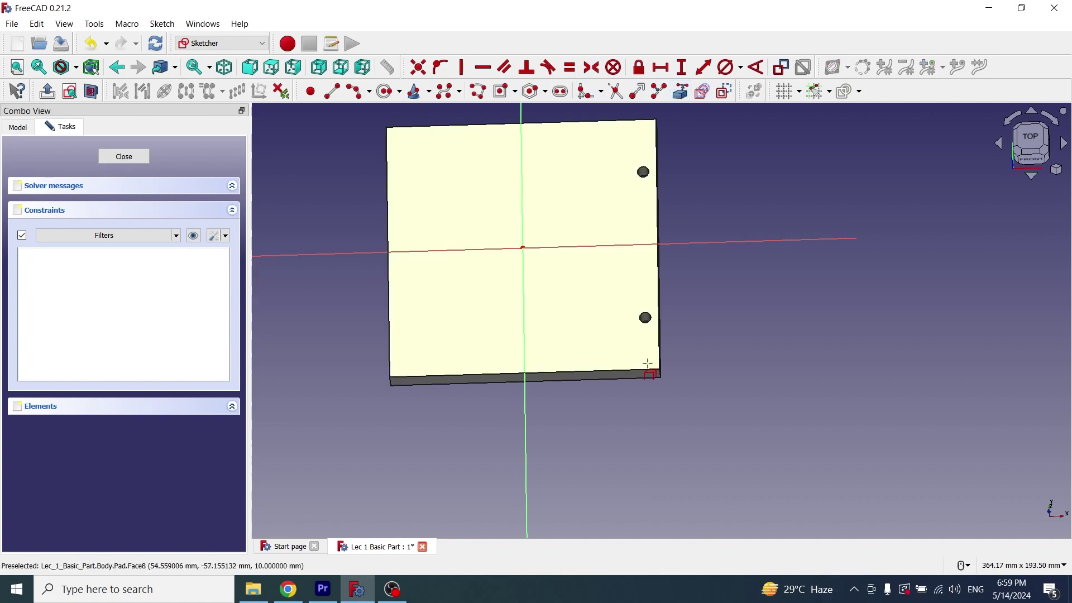
click(646, 370)
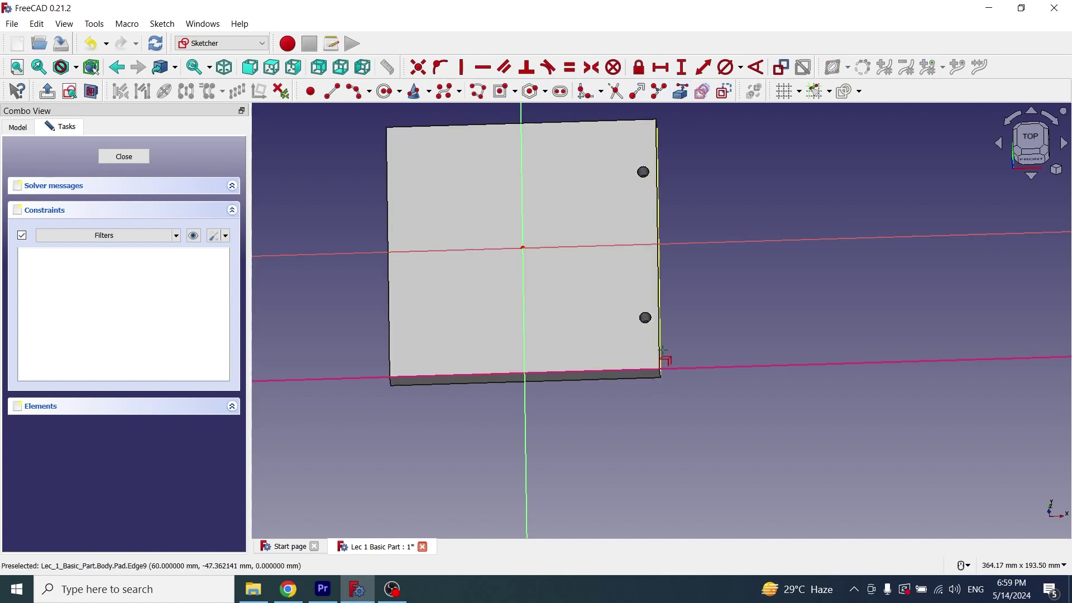
click(659, 350)
scroll(708, 426, up, 2)
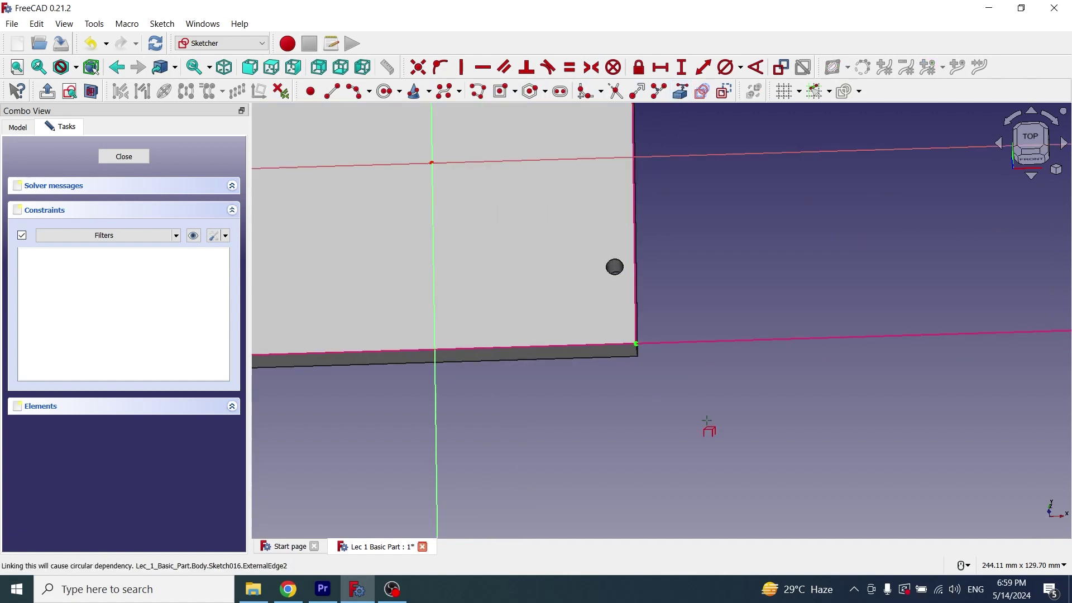
scroll(708, 426, down, 2)
click(389, 346)
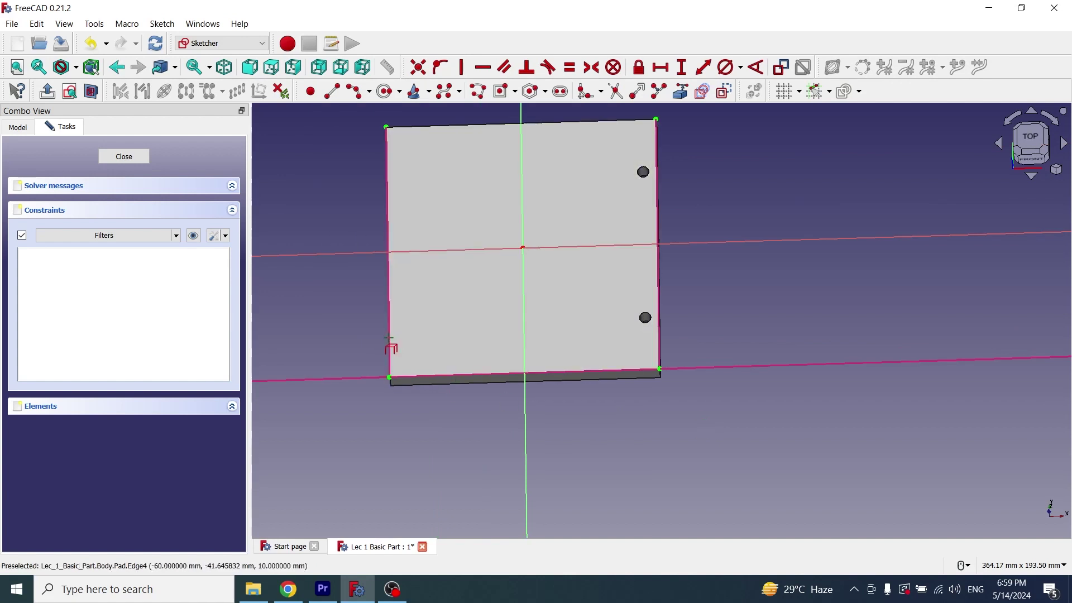
Step: Draw a rectangle about 8 mm high near the plate's front edge, spanning from the left to the right referenced edge
click(514, 91)
click(524, 108)
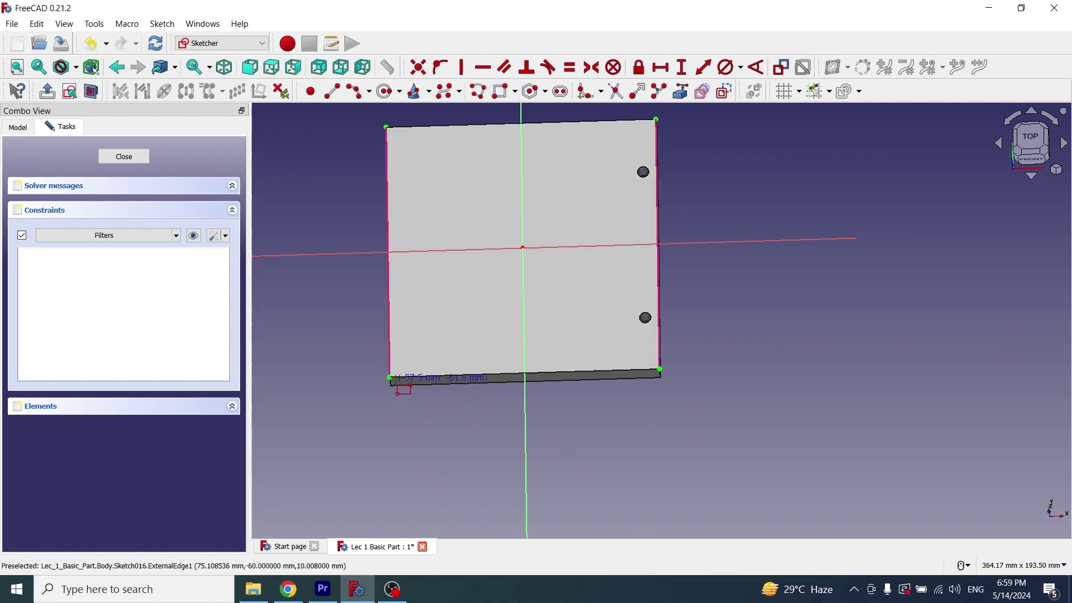
key(2)
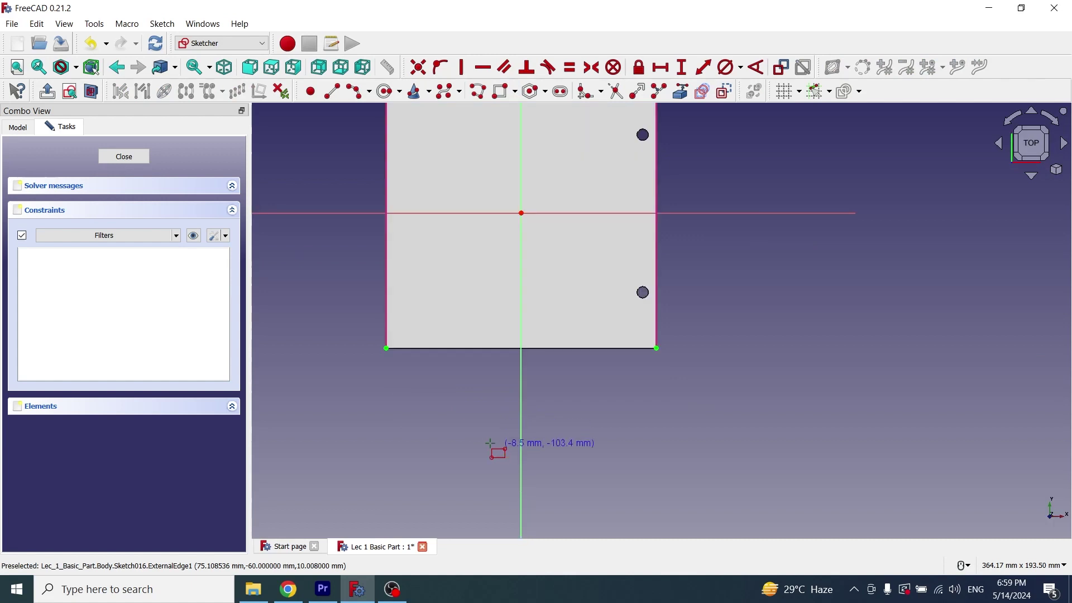
click(387, 324)
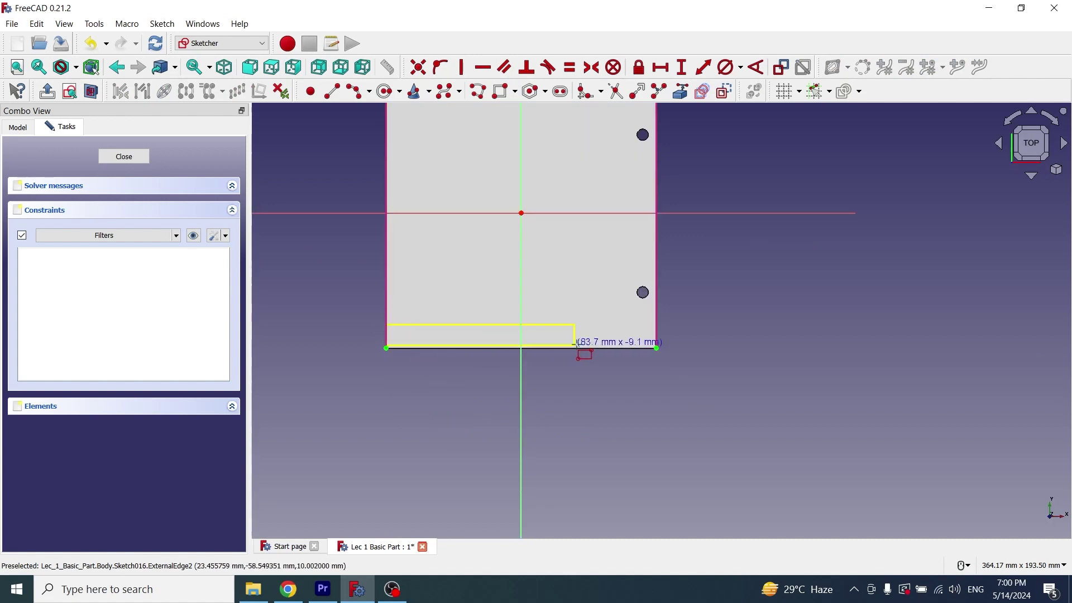
click(657, 344)
scroll(706, 415, up, 4)
scroll(819, 465, down, 4)
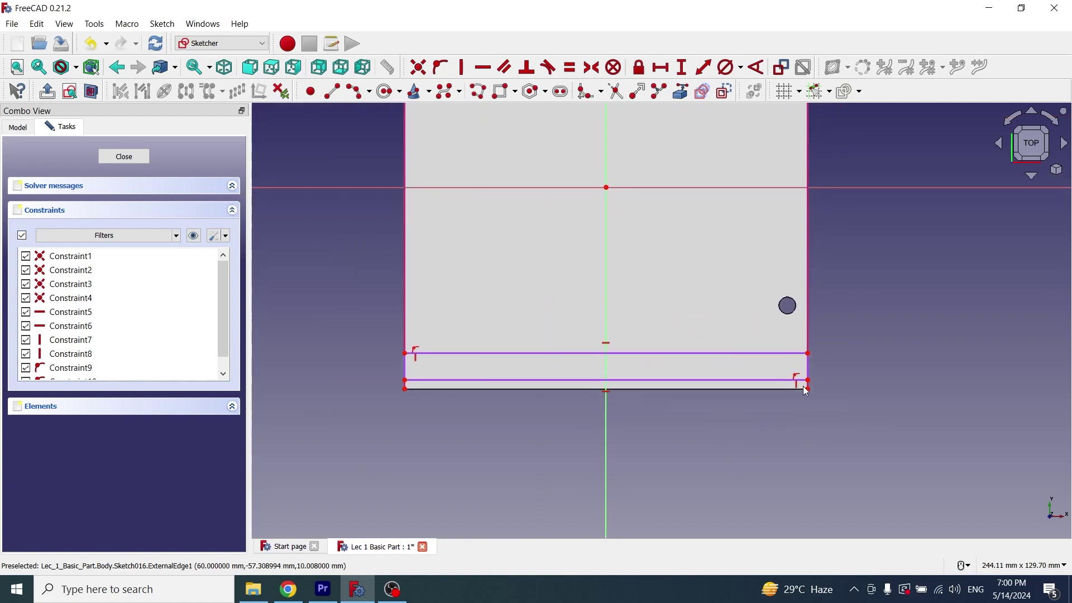
Step: Constrain the strip rectangle's height to 10 mm and place the dimension outside the plate
click(808, 364)
click(682, 68)
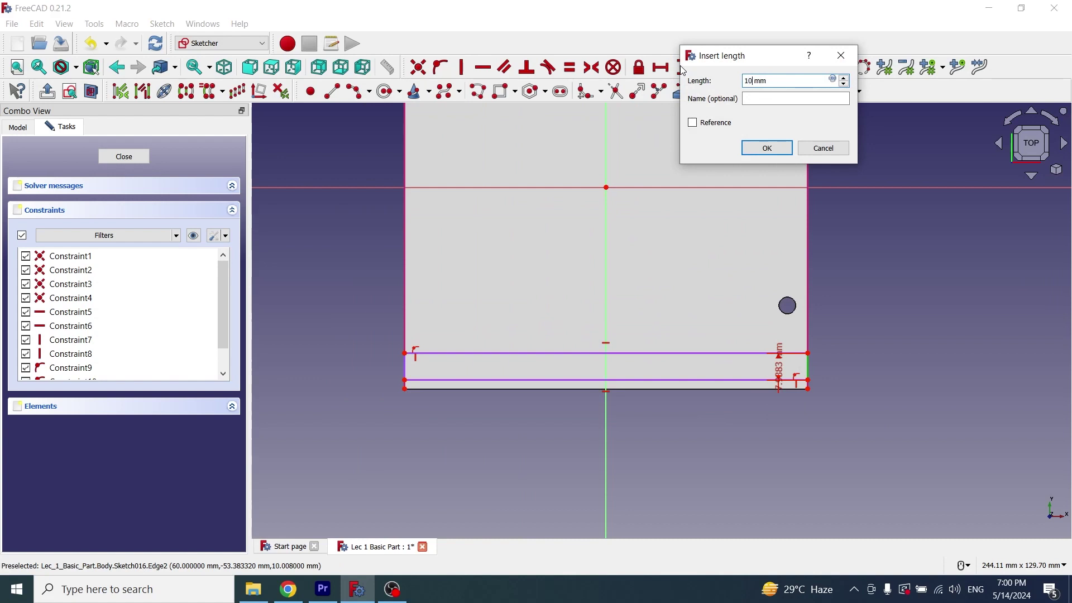
text(10)
click(759, 146)
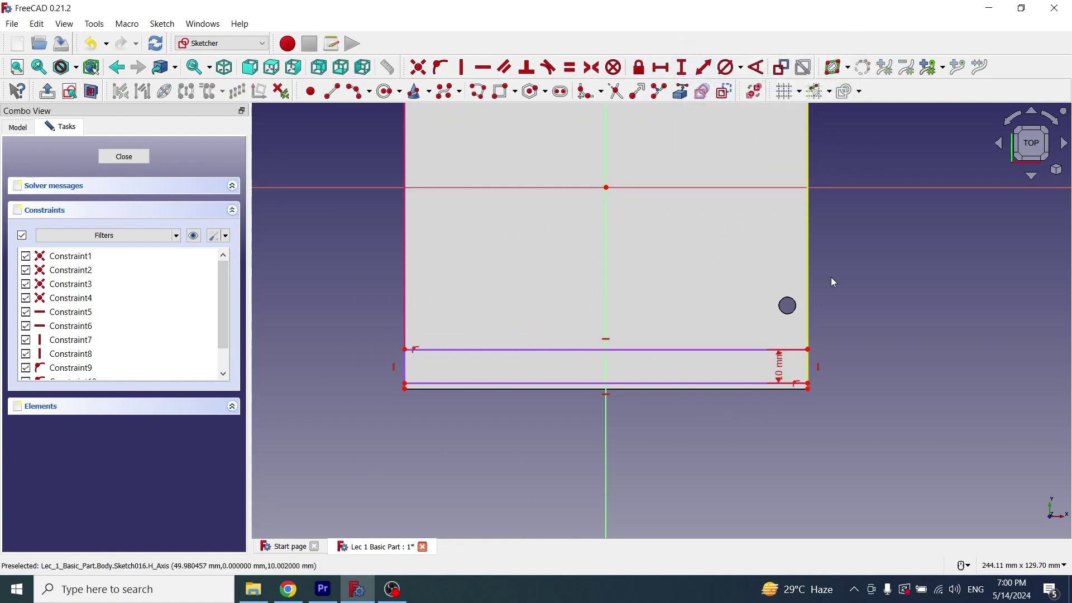
drag(784, 370, 892, 372)
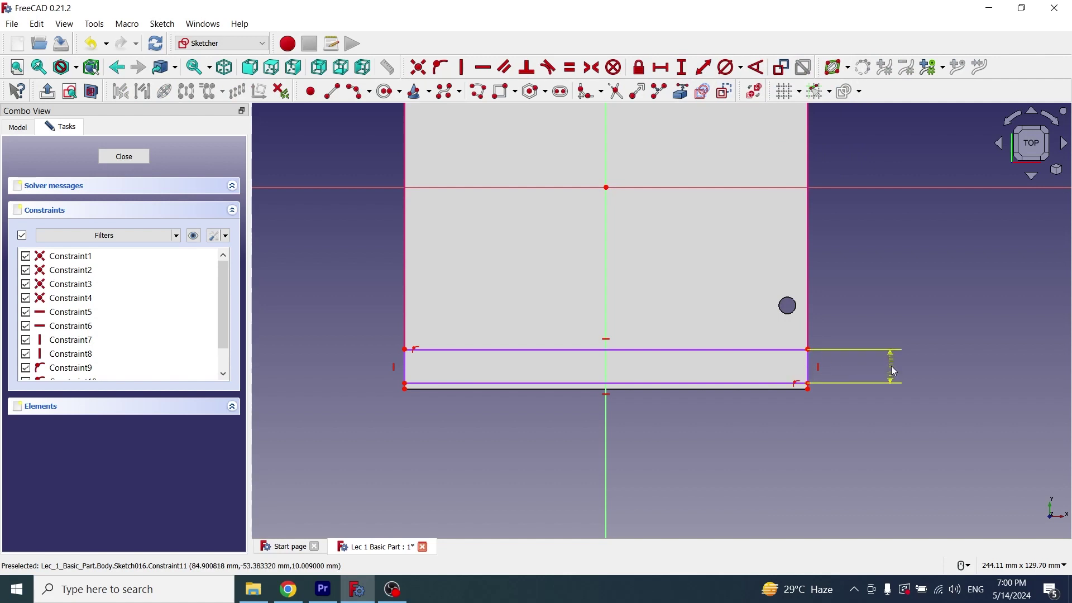
Step: Set the strip rectangle's height dimension to 5 mm
click(894, 370)
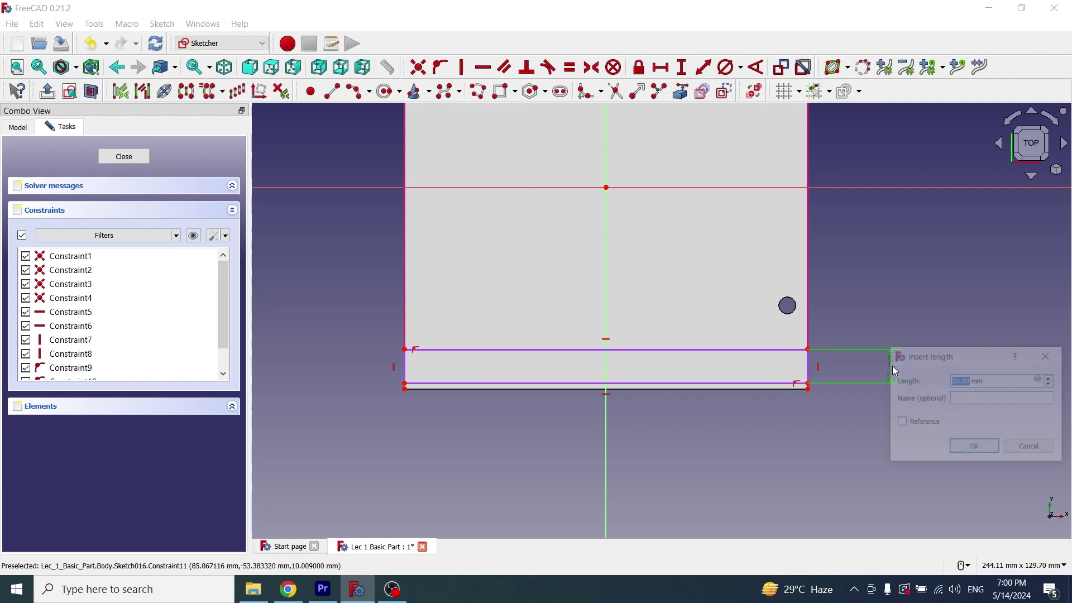
text(5)
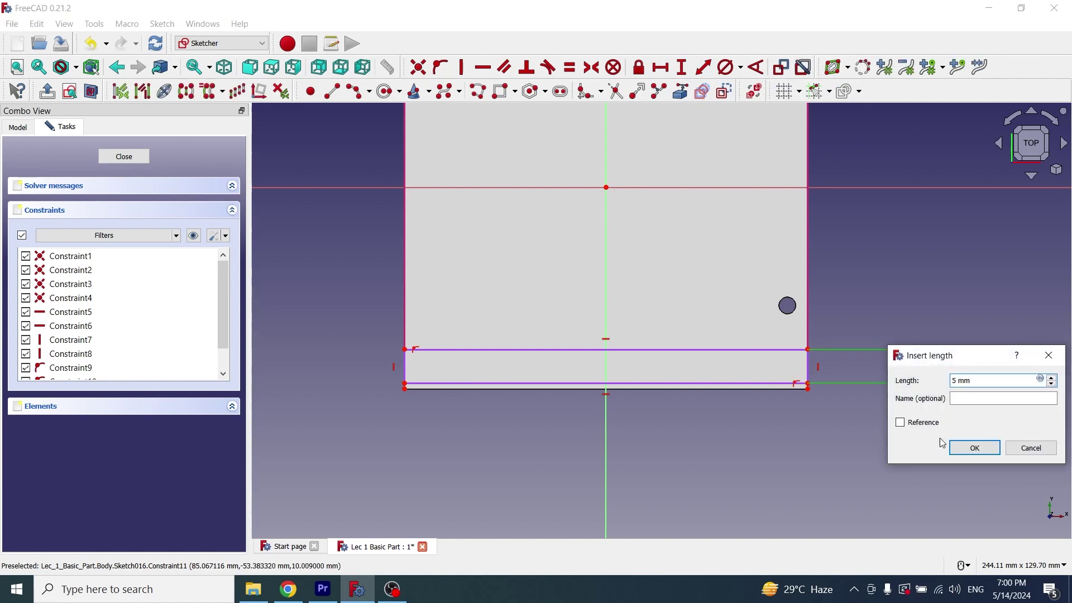
click(956, 449)
Step: Make the strip's lower-right corner coincident with the plate's front-right corner, close the sketch and select it in the model tree
scroll(963, 423, up, 1)
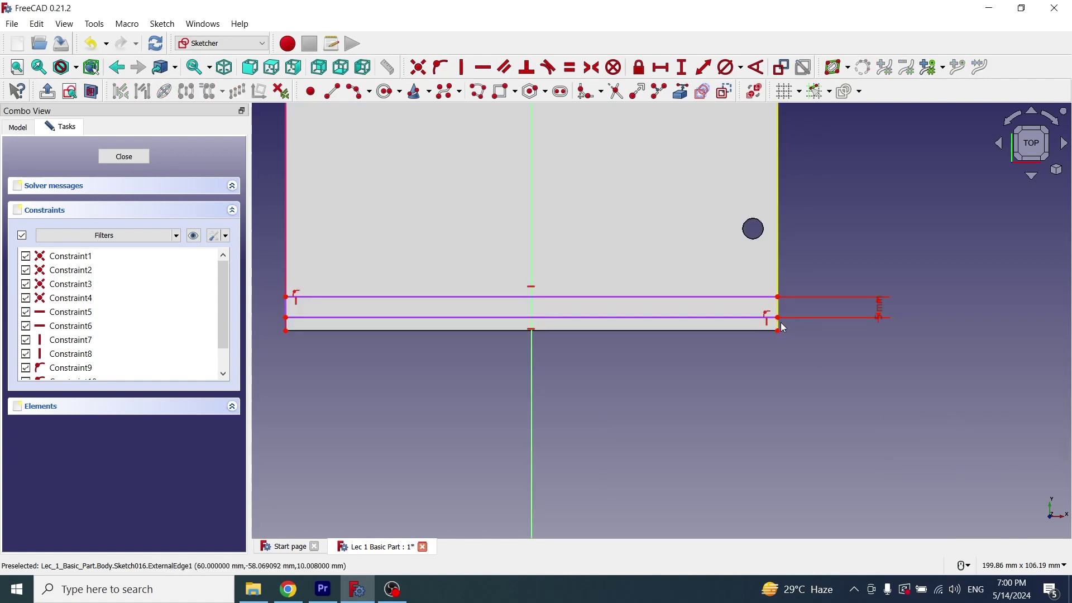
click(778, 319)
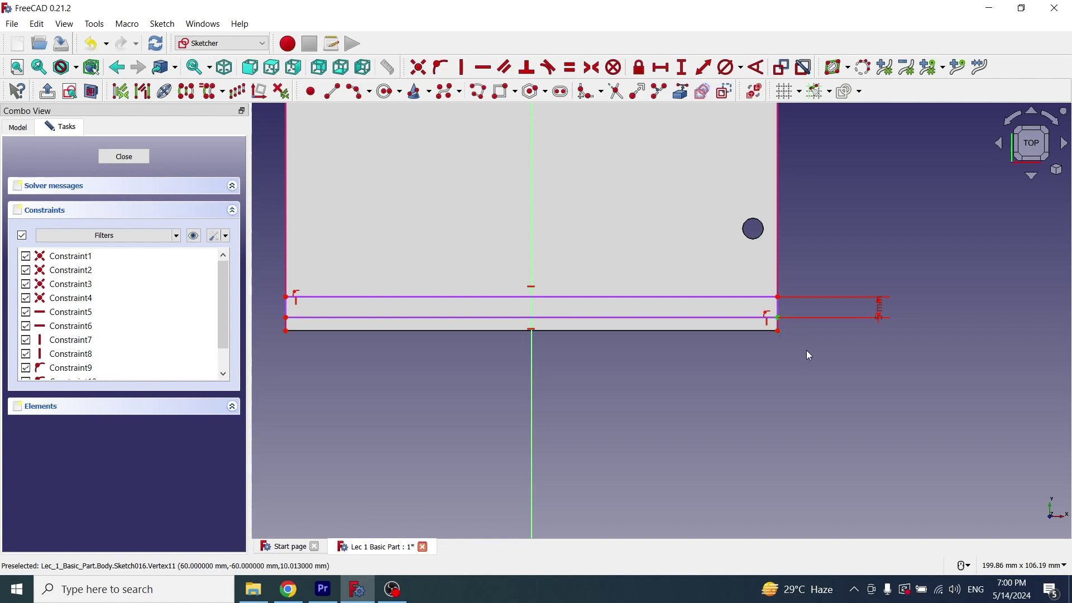
click(778, 331)
click(419, 67)
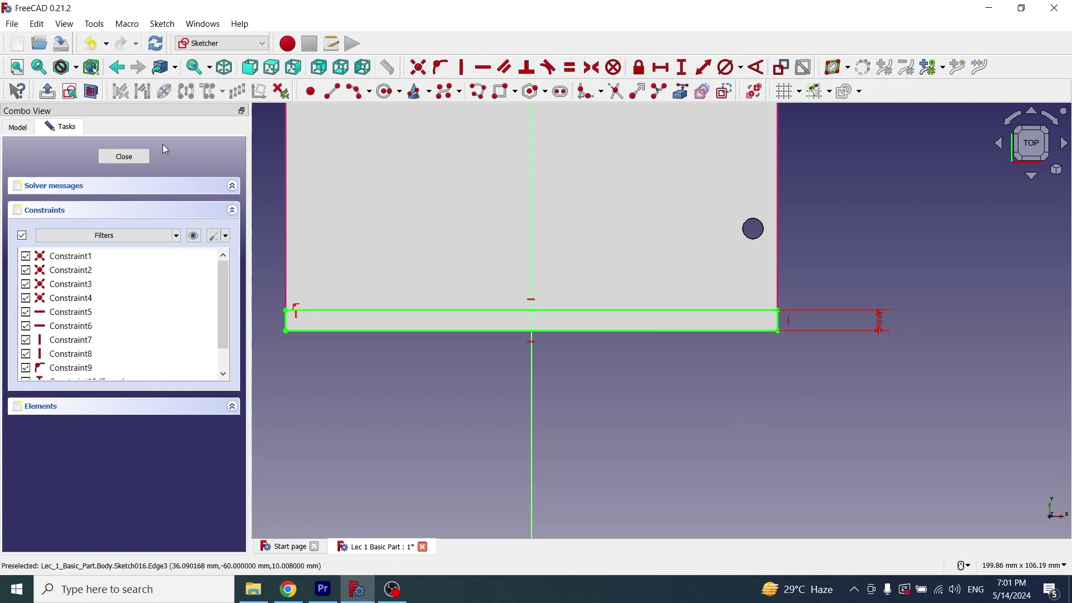
click(124, 156)
click(94, 240)
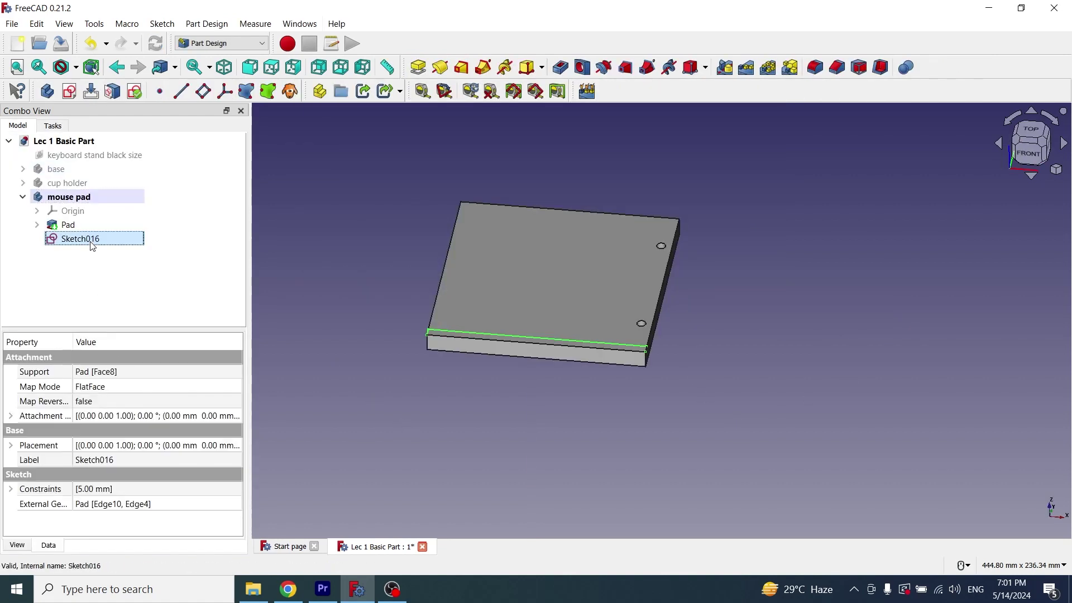
Step: Pad the strip sketch 10 mm upward from the plate's top face
click(419, 69)
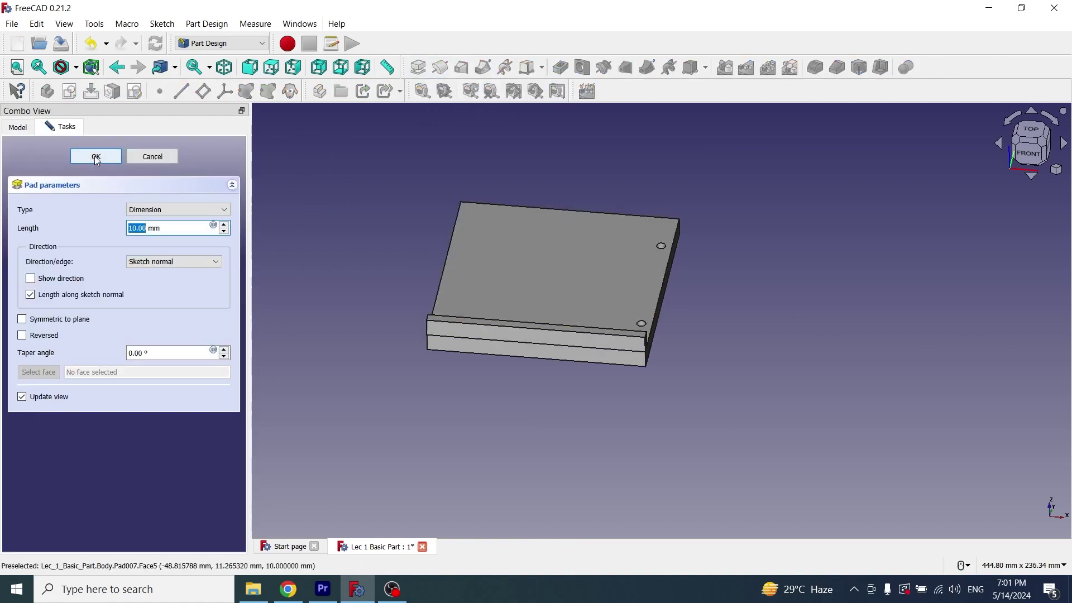
click(96, 157)
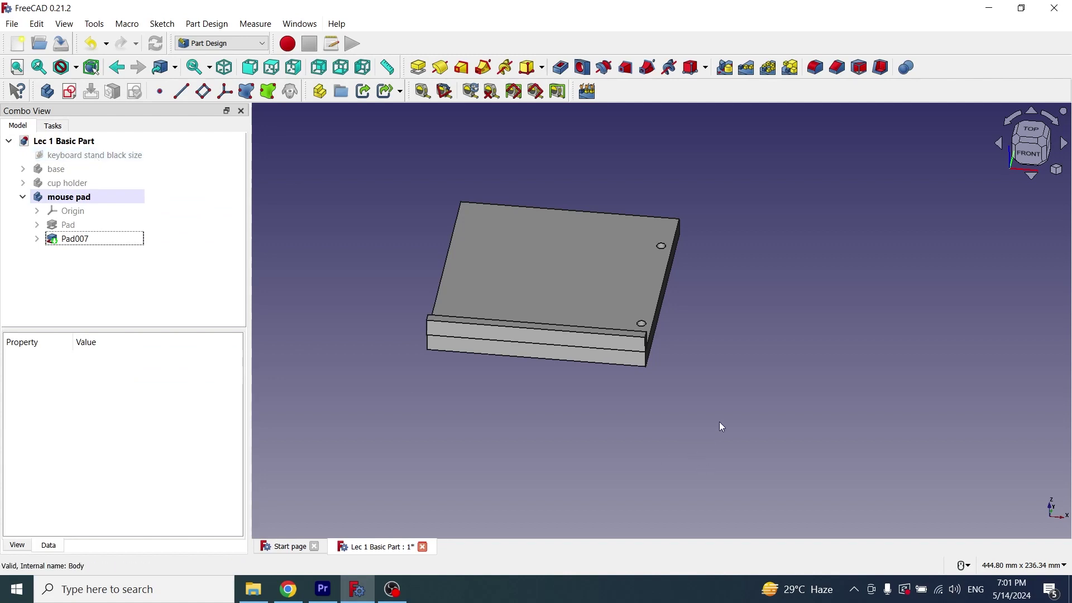
Step: Fillet the upper edge at the right end of the front strip with a 5 mm radius
scroll(718, 421, up, 3)
middle_drag(575, 352, 723, 460)
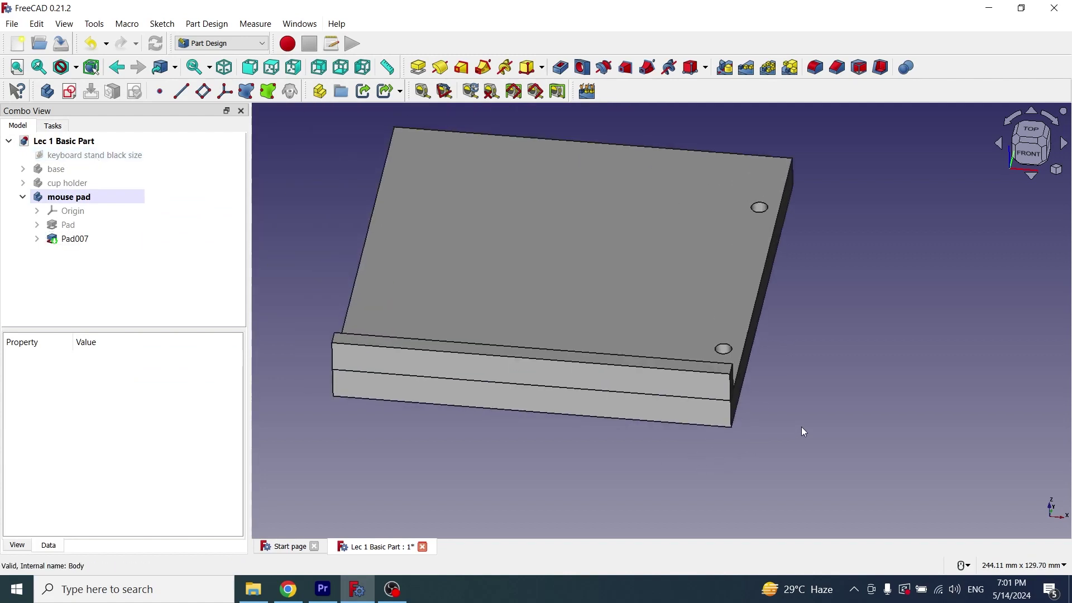
middle_drag(809, 421, 793, 402)
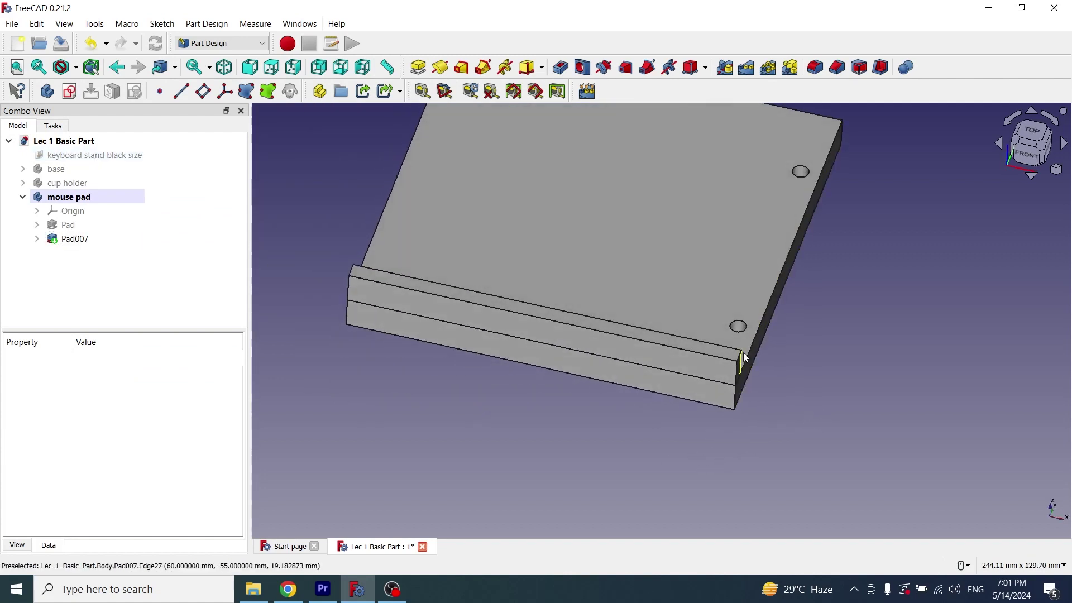
click(740, 356)
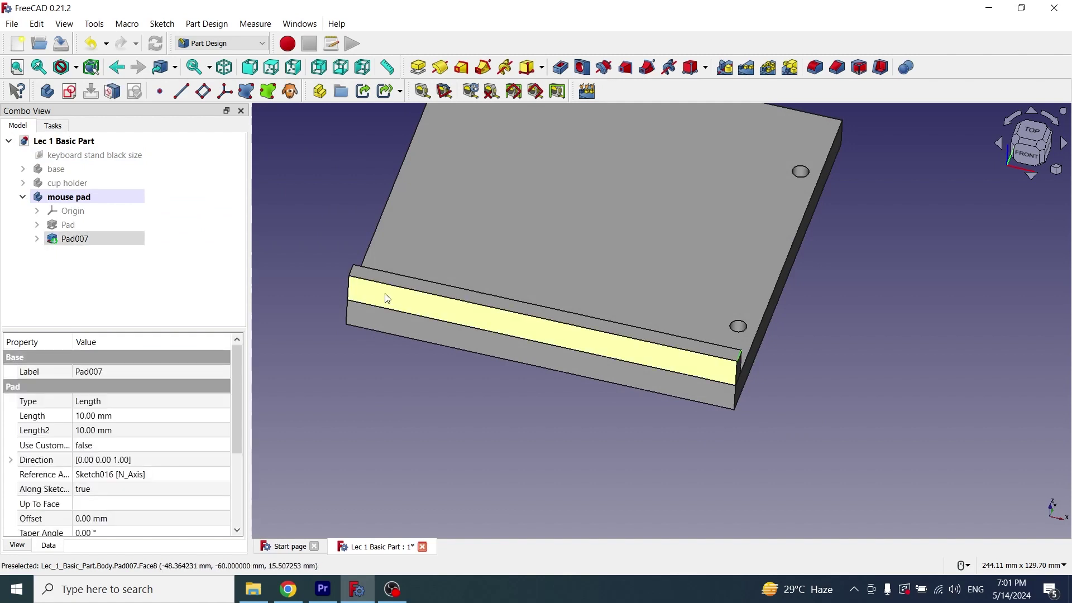
click(741, 357)
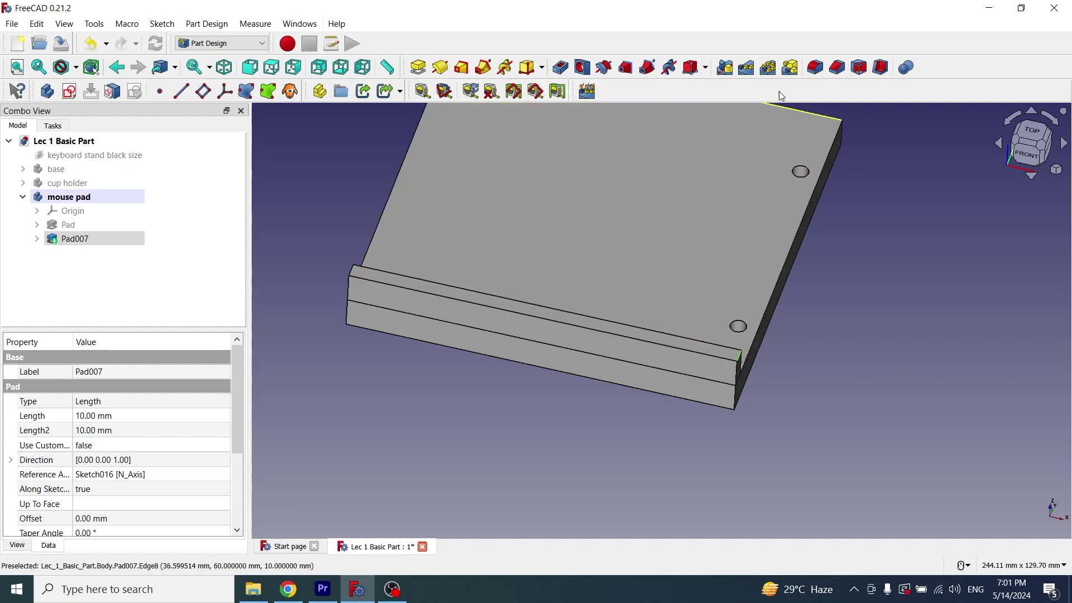
click(815, 68)
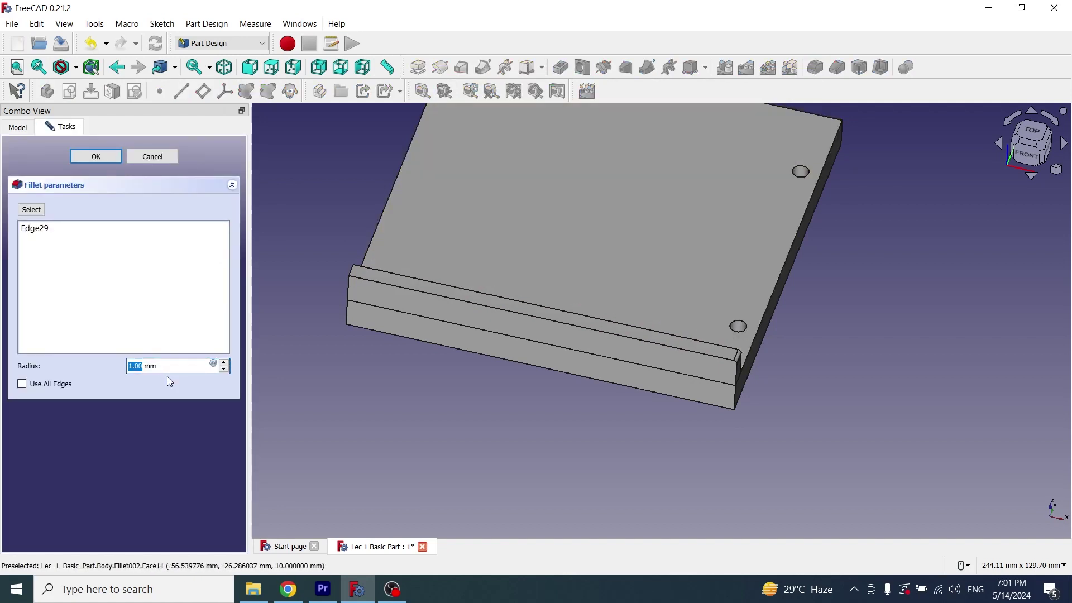
text(5)
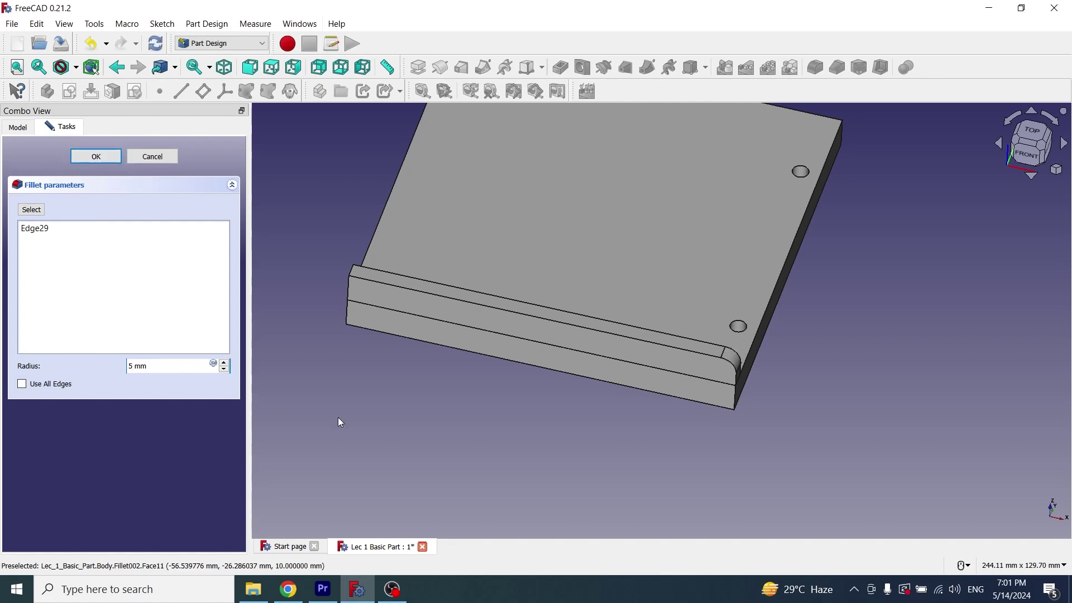
Step: Add the upper edge at the strip's left end to the same 5 mm fillet and finish the fillet
middle_drag(356, 410, 577, 426)
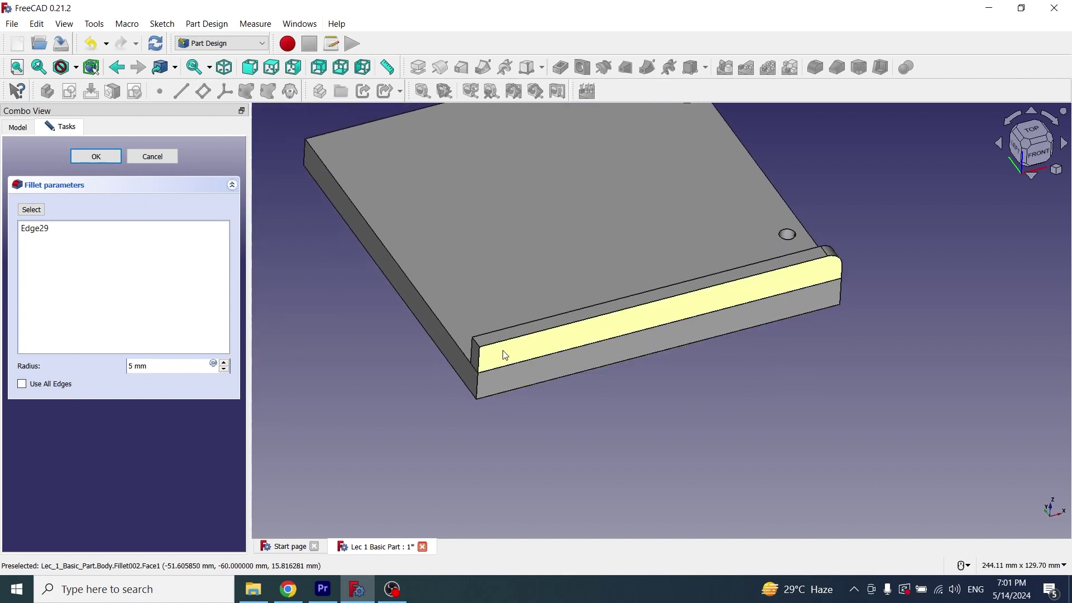
click(32, 210)
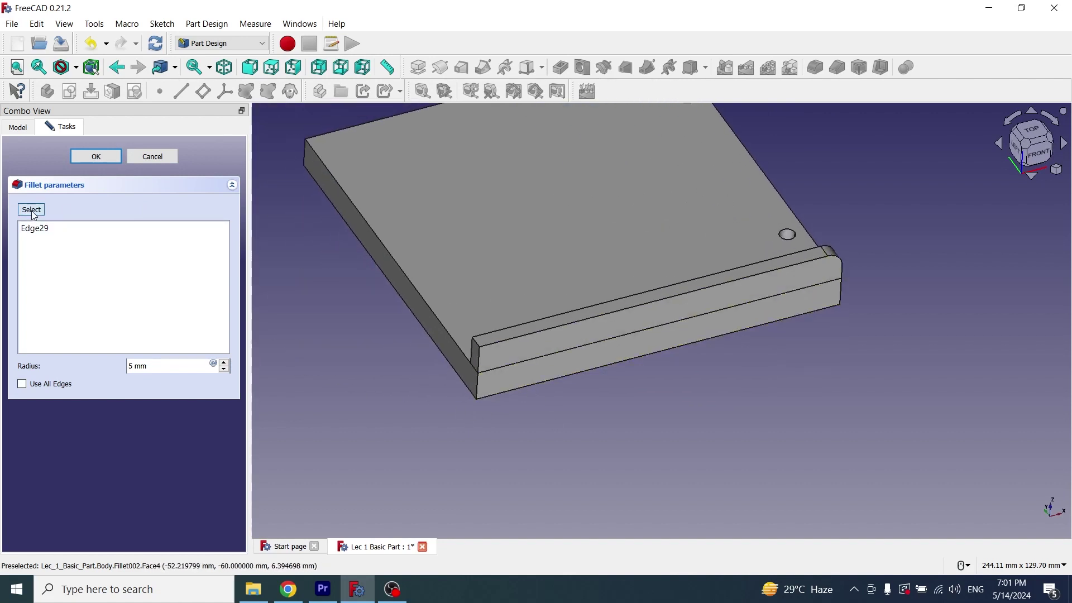
click(477, 343)
click(225, 367)
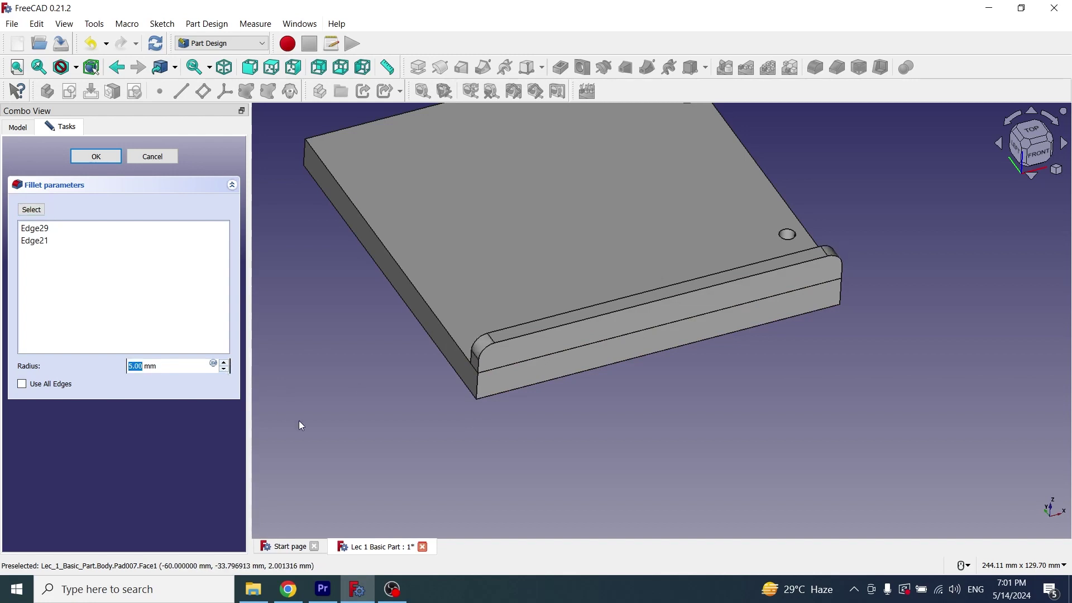
scroll(560, 437, down, 2)
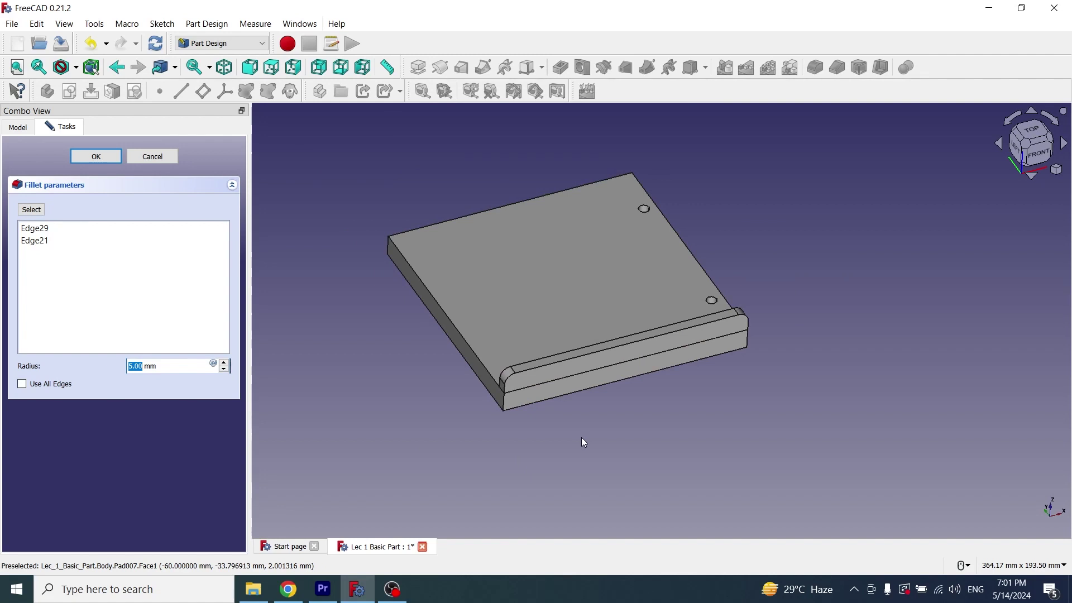
click(89, 158)
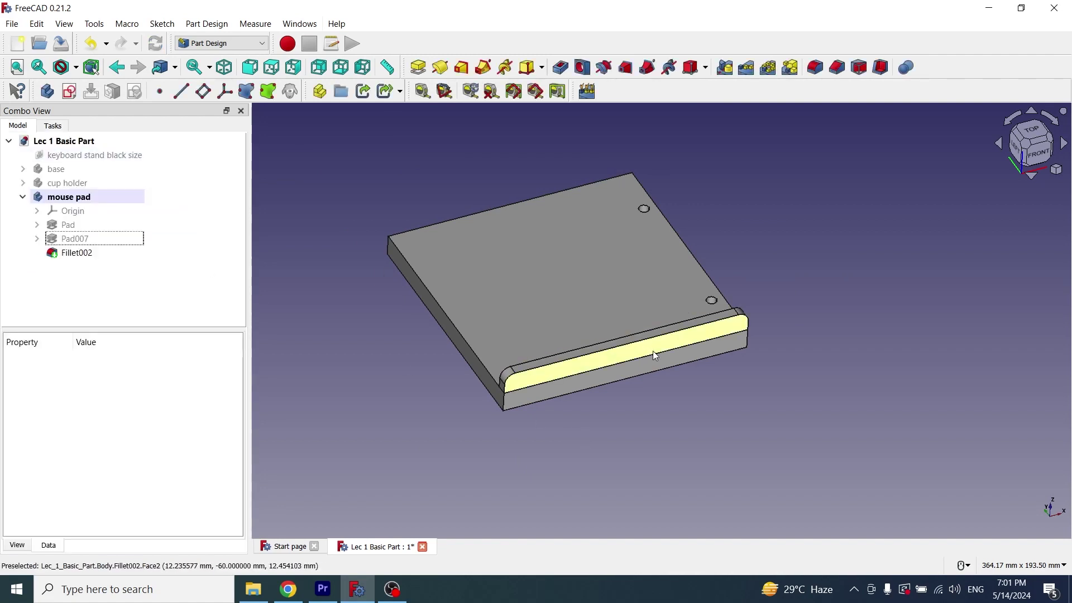
Step: Chamfer the top edges of both mounting holes with an equal-distance size of 2 mm
middle_drag(886, 386, 830, 385)
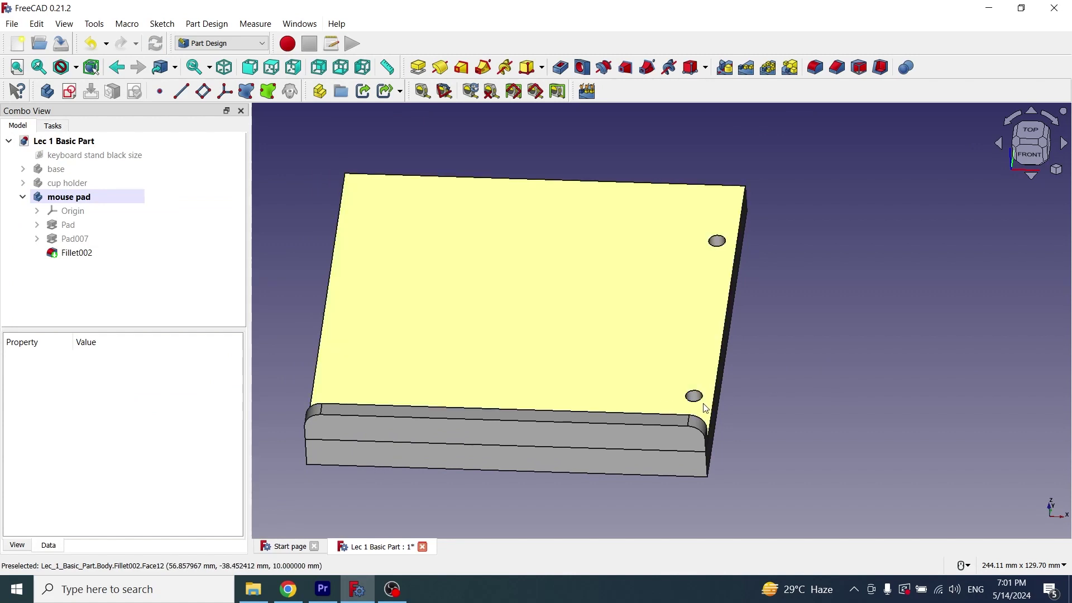
click(697, 400)
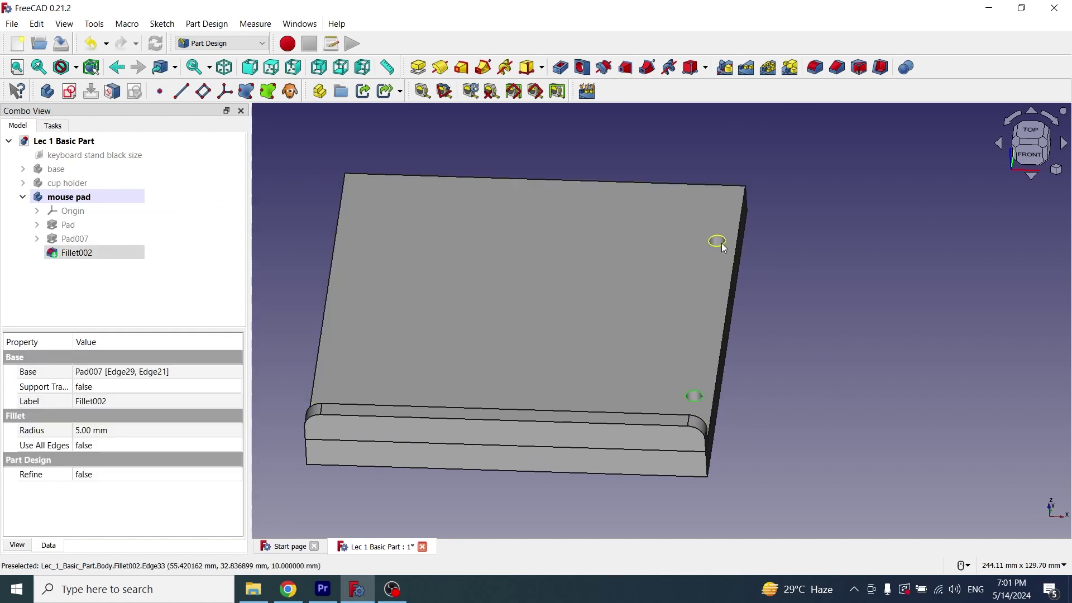
ctrl+click(720, 242)
click(836, 67)
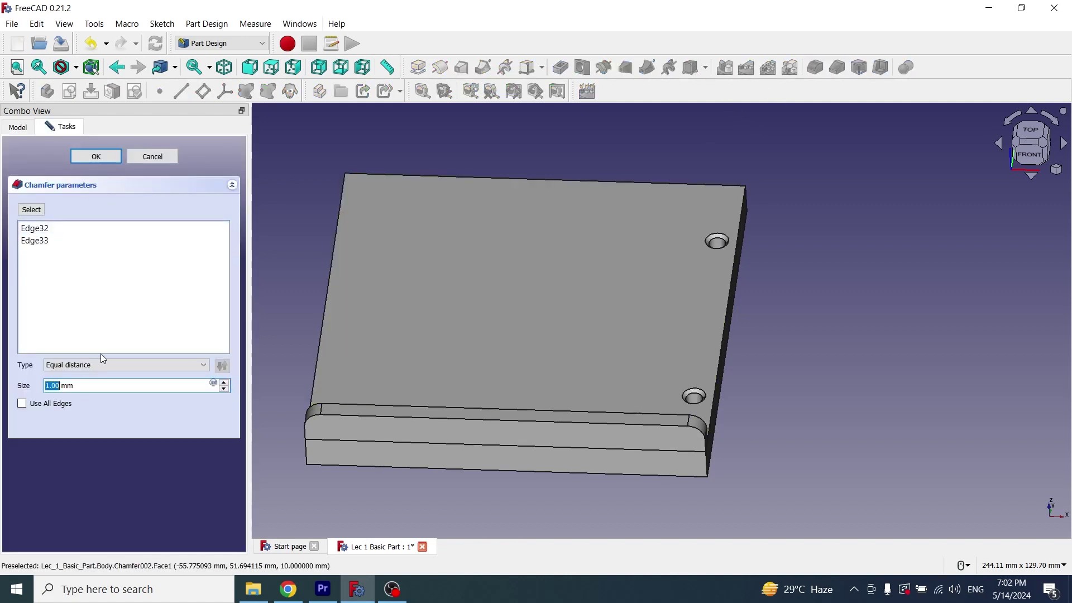
text(2)
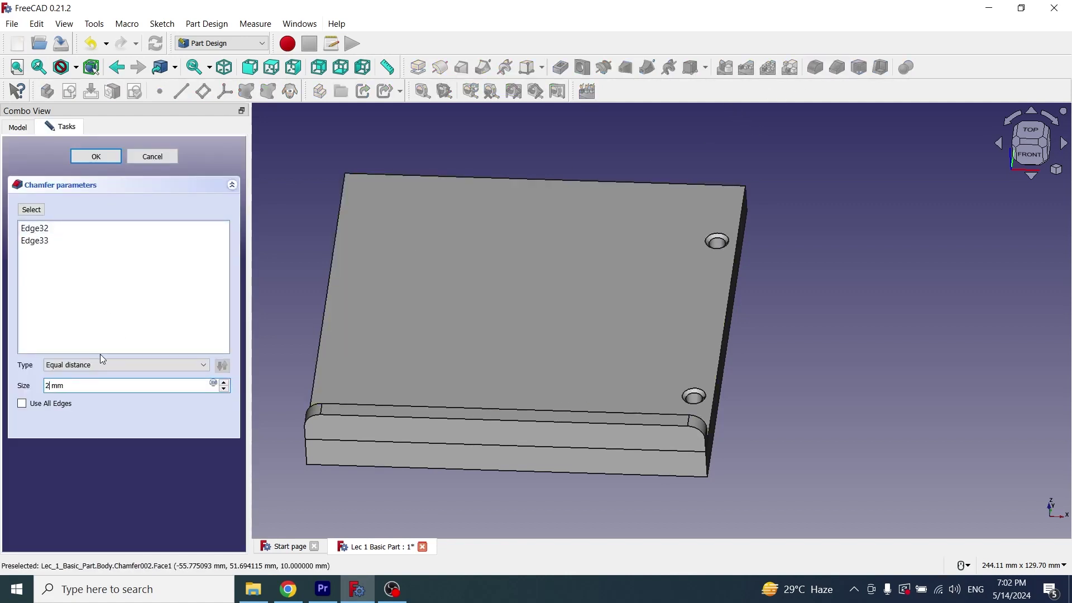
click(96, 156)
Step: Open the mouse pad plate's base sketch, the one under its first pad, for editing
middle_drag(870, 467, 654, 391)
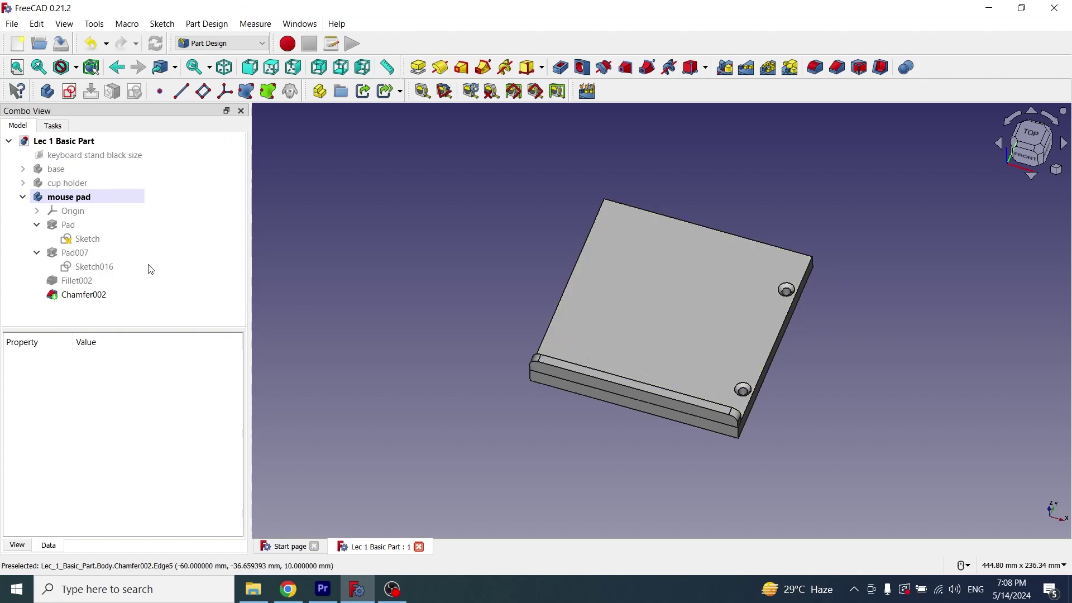
click(96, 240)
double_click(96, 244)
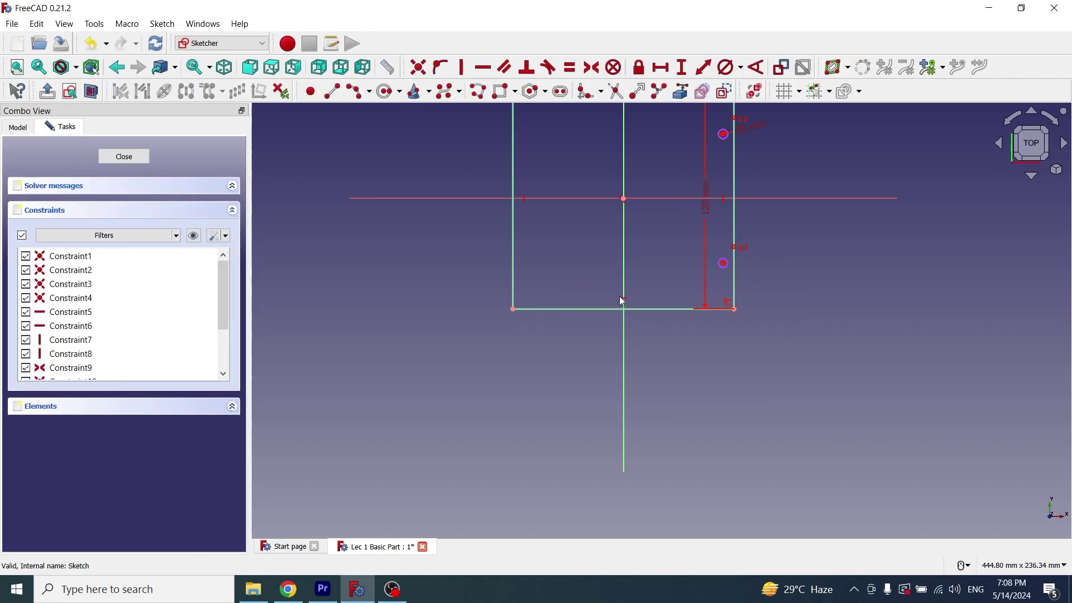